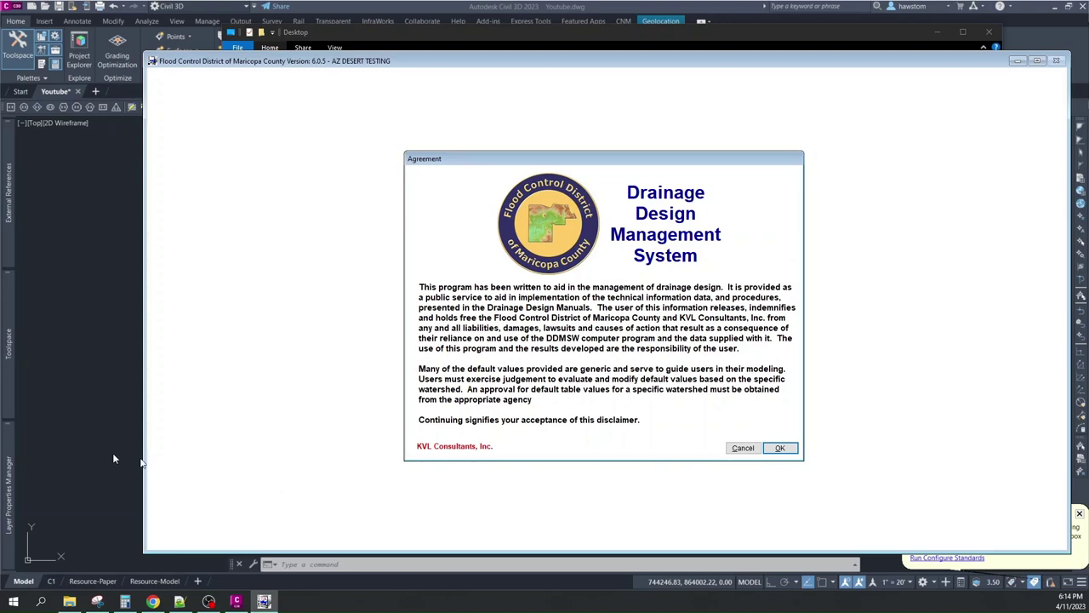
- Bring the Civil 3D drawing, with its 'strm'-filtered layer list, in front of the DDMSW disclaimer
click(6, 486)
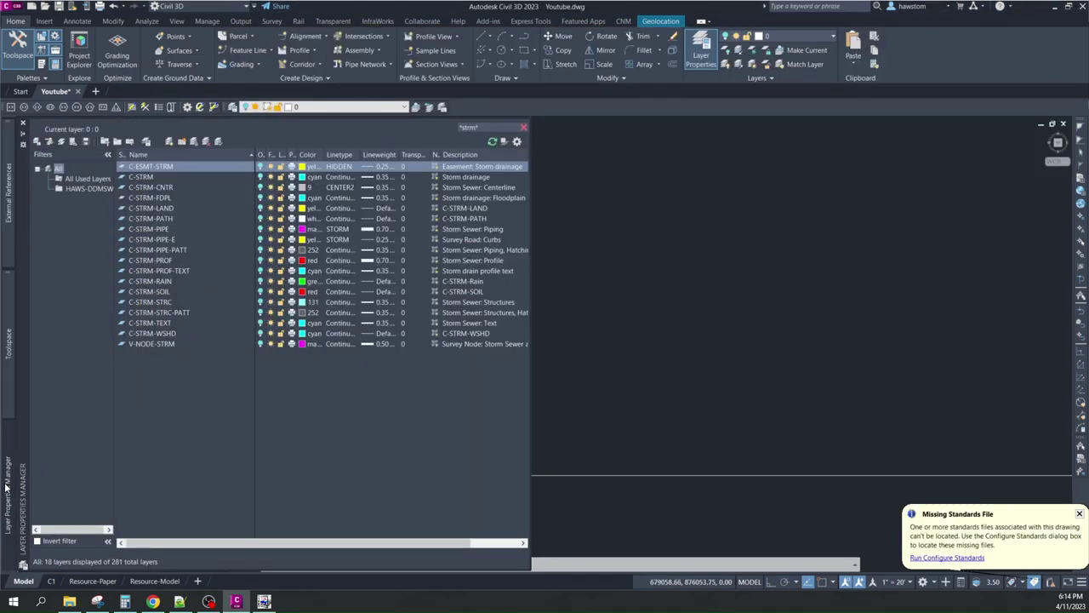
- Turn on the C-STRM-WSHD, C-STRM-RAIN, C-STRM-SOIL, C-STRM-LAND and C-STRM-PATH layers
click(261, 333)
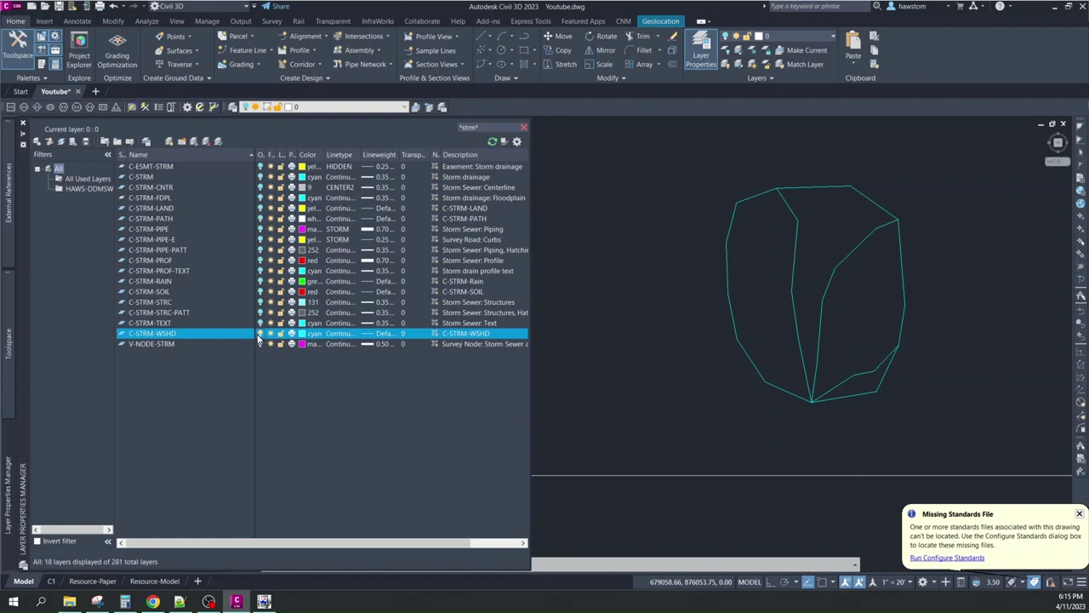
click(260, 333)
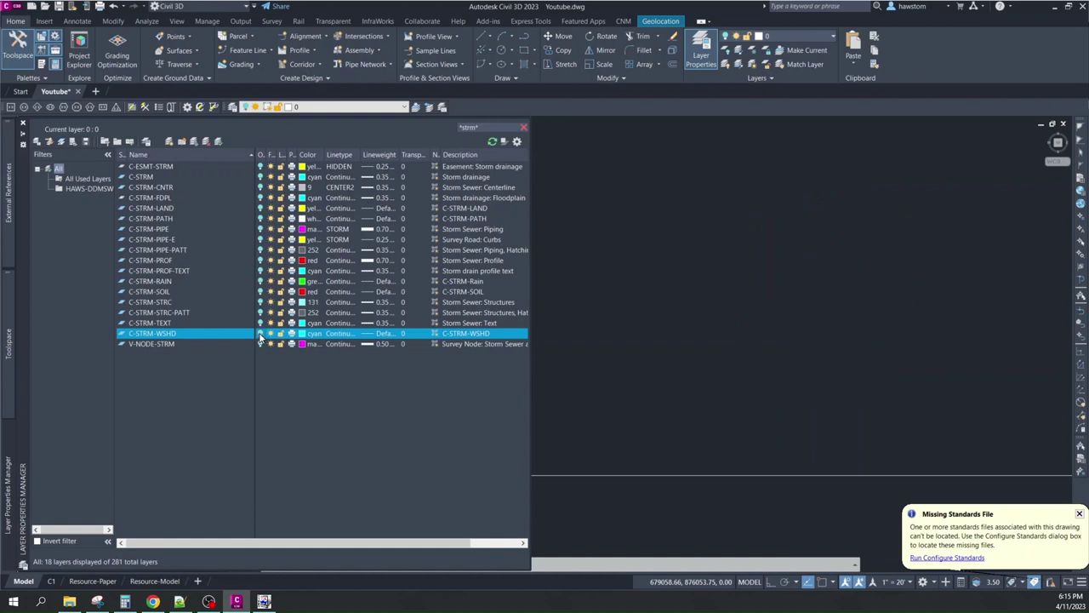
click(259, 281)
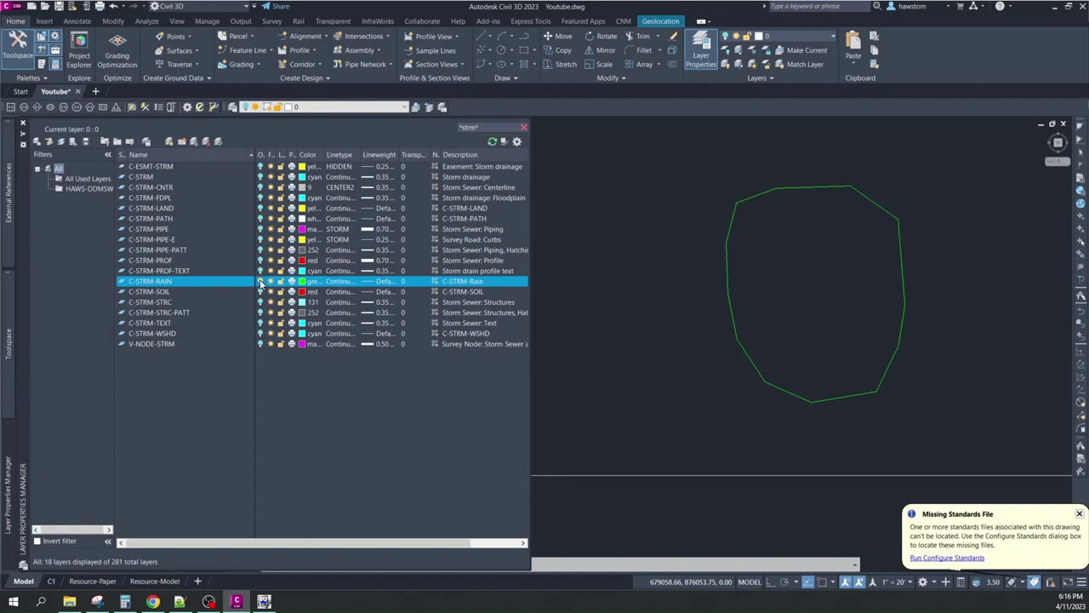
click(260, 334)
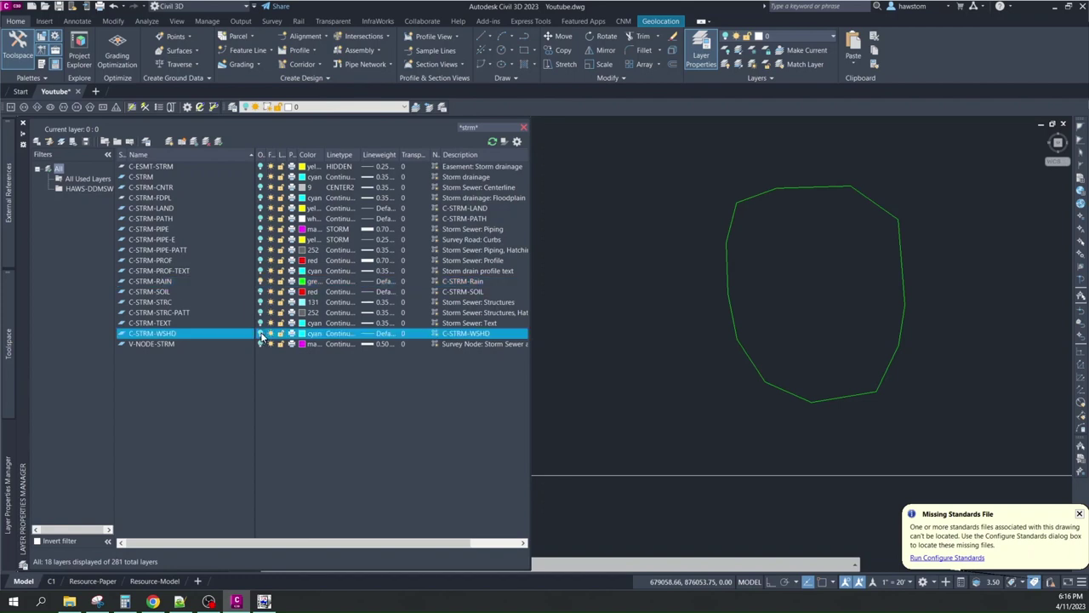
click(261, 333)
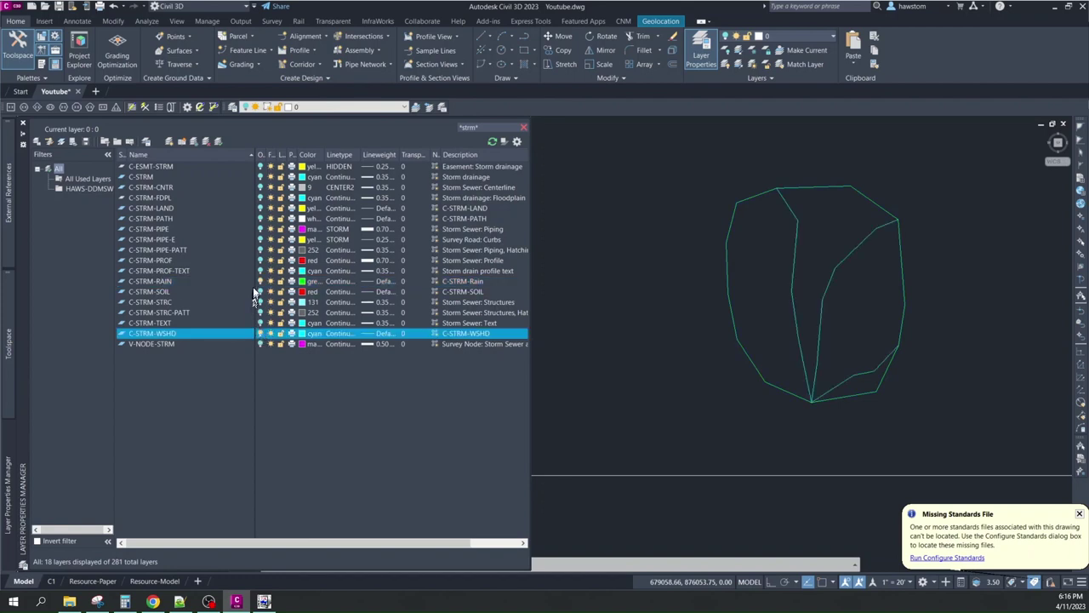
click(261, 292)
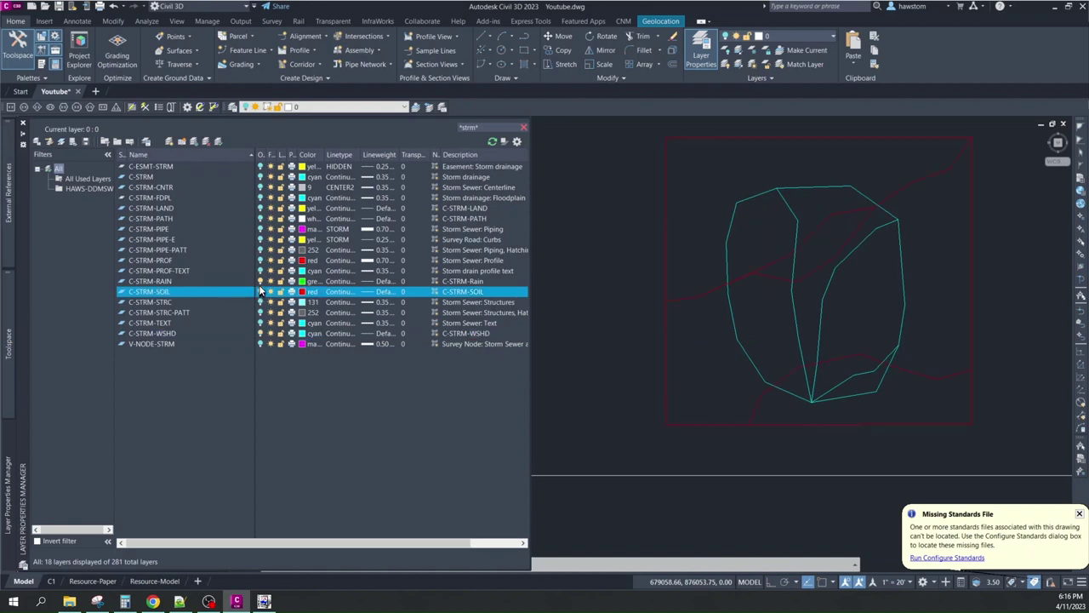
click(261, 208)
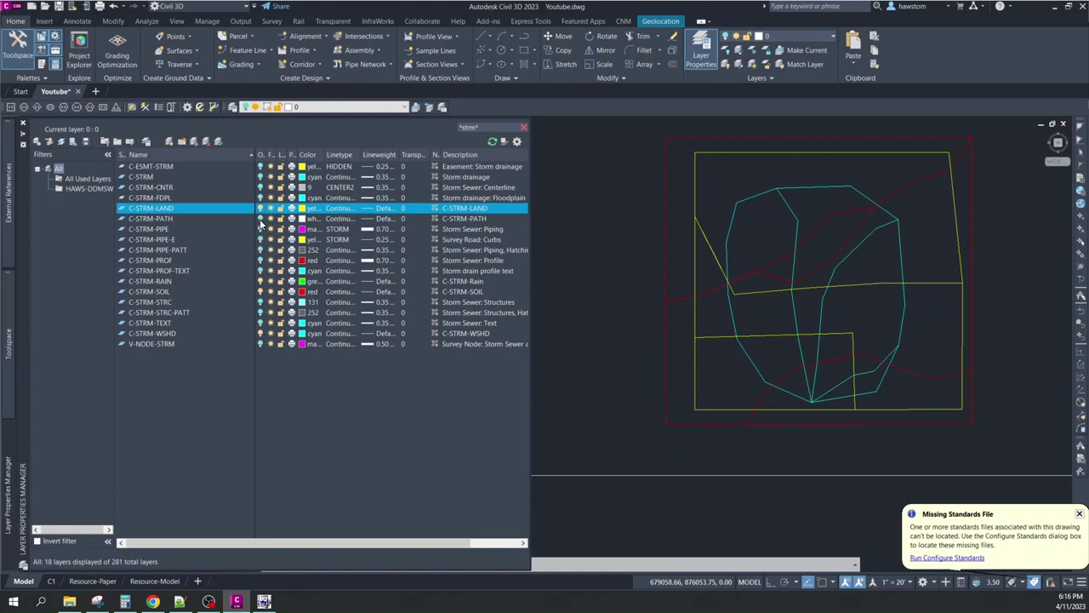
click(260, 218)
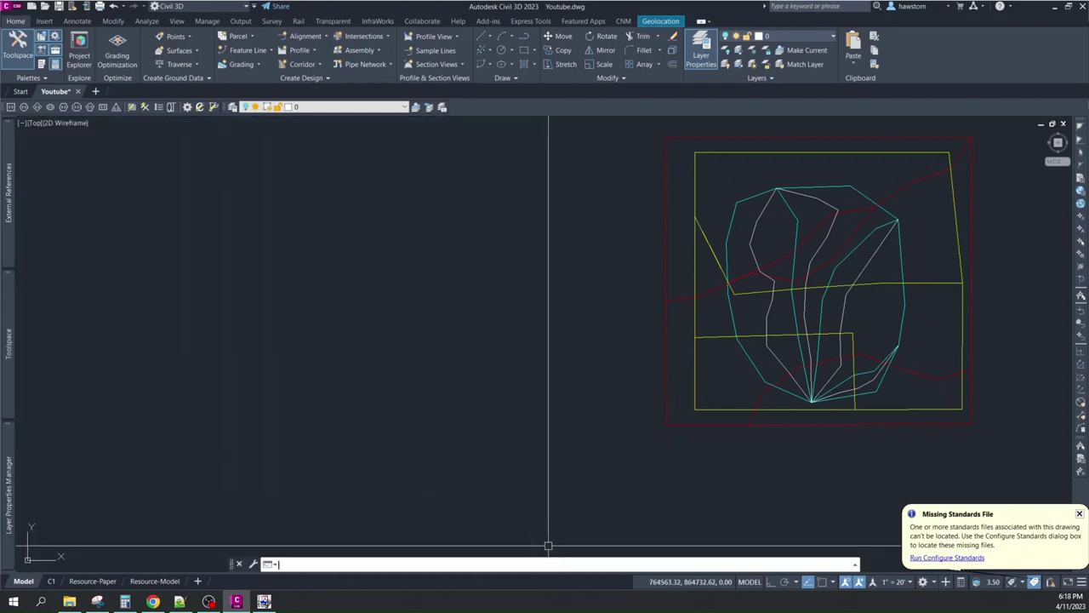
- Run the DDMSWCOPY map-copy command from the command line
text(mswco)
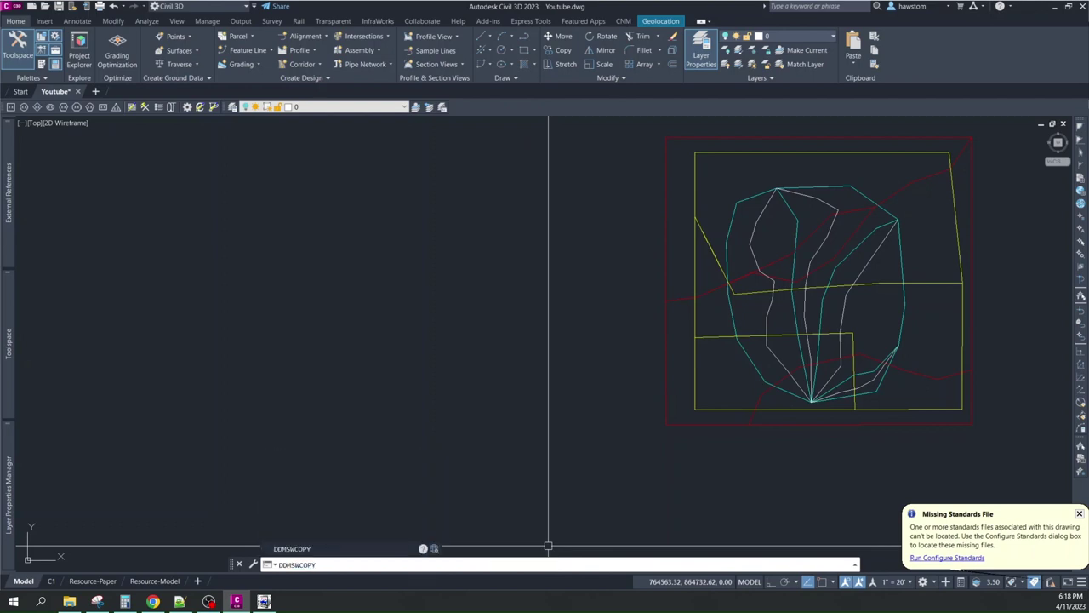
text(py)
key(Return)
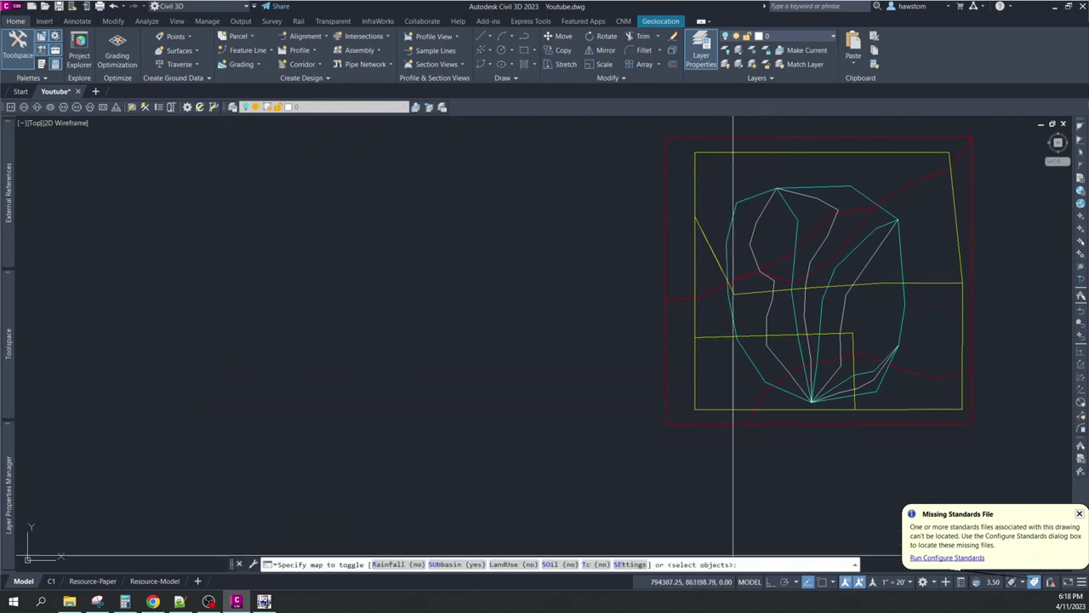
- Snip the command-line map-toggle prompt and park the shortened snip window at the screen top
click(98, 601)
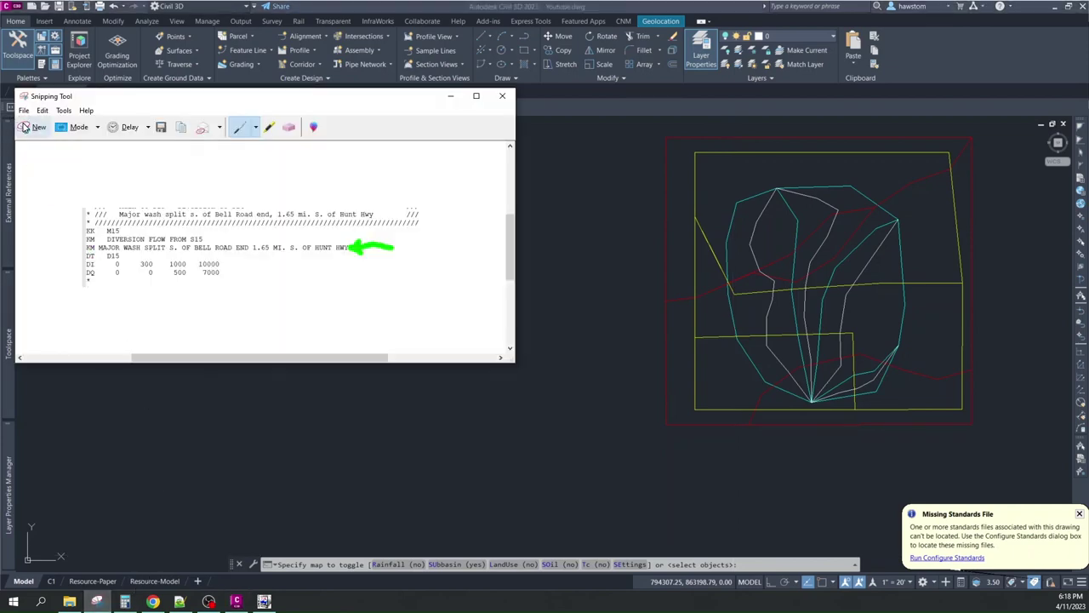
click(281, 468)
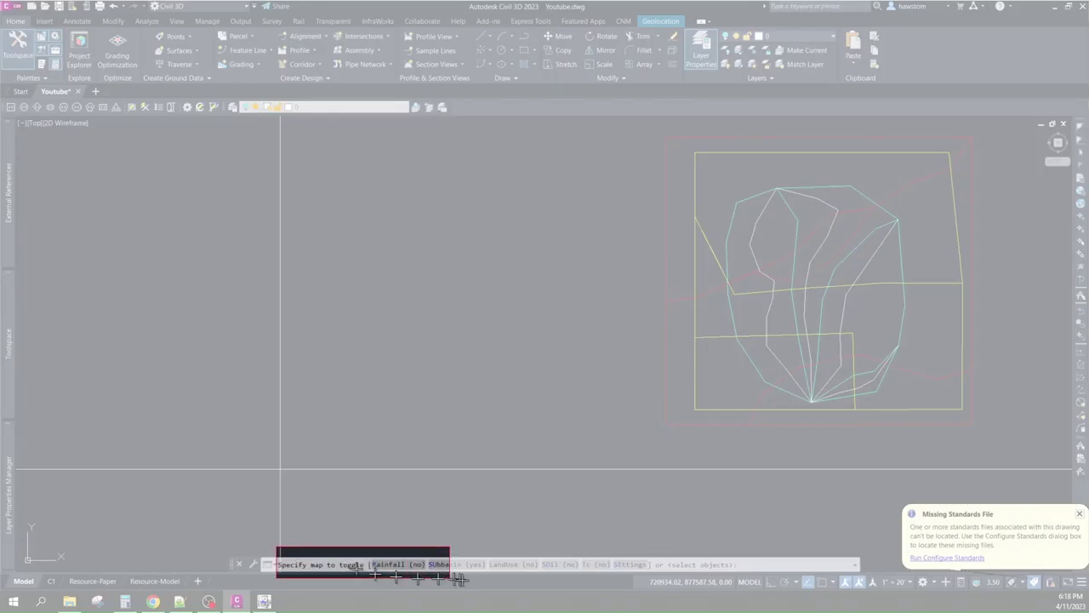
drag(668, 587, 753, 598)
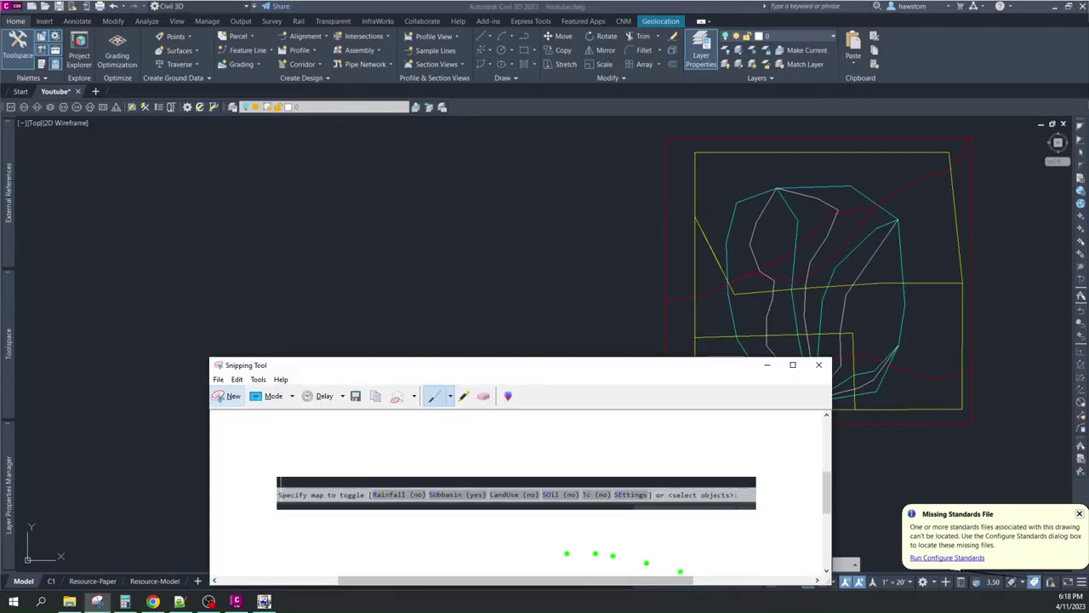
drag(523, 368, 725, 16)
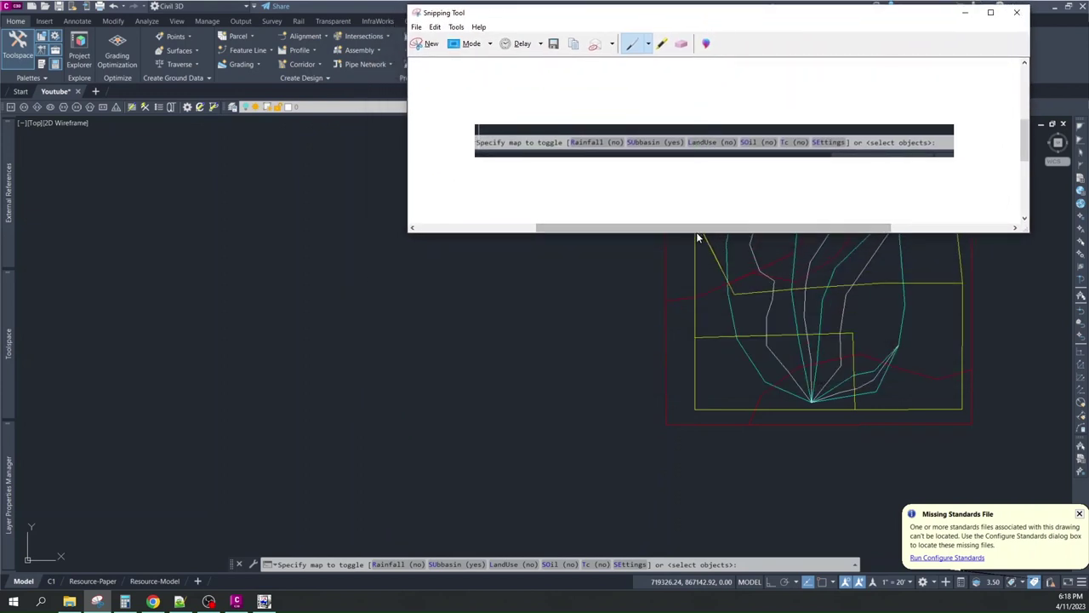
drag(697, 231, 709, 111)
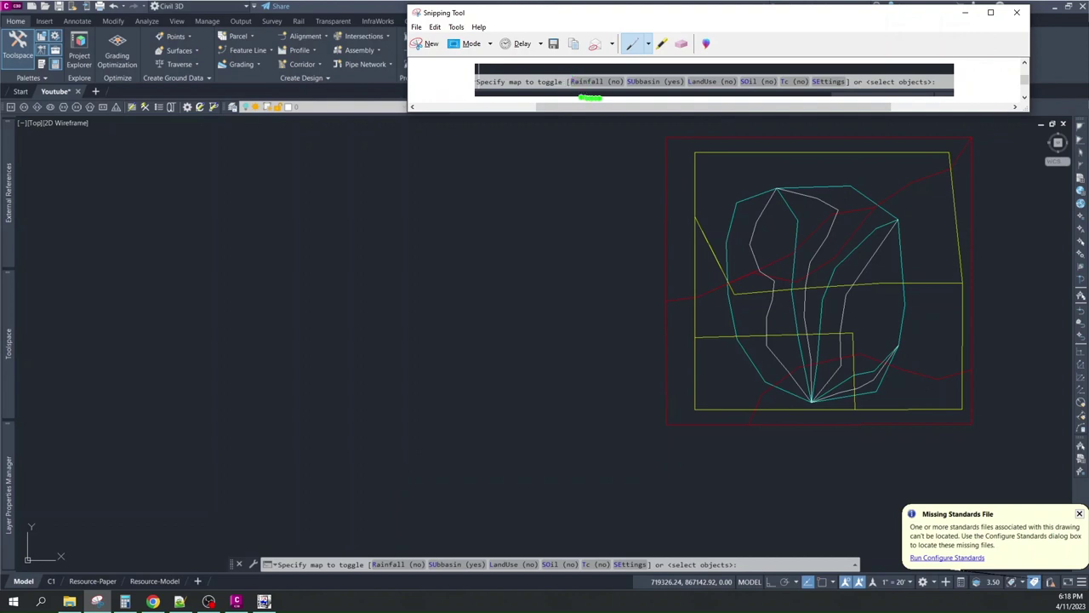
- Cancel the map toggle and turn off the soil, land-use and flow-path layers
click(28, 519)
key(Escape)
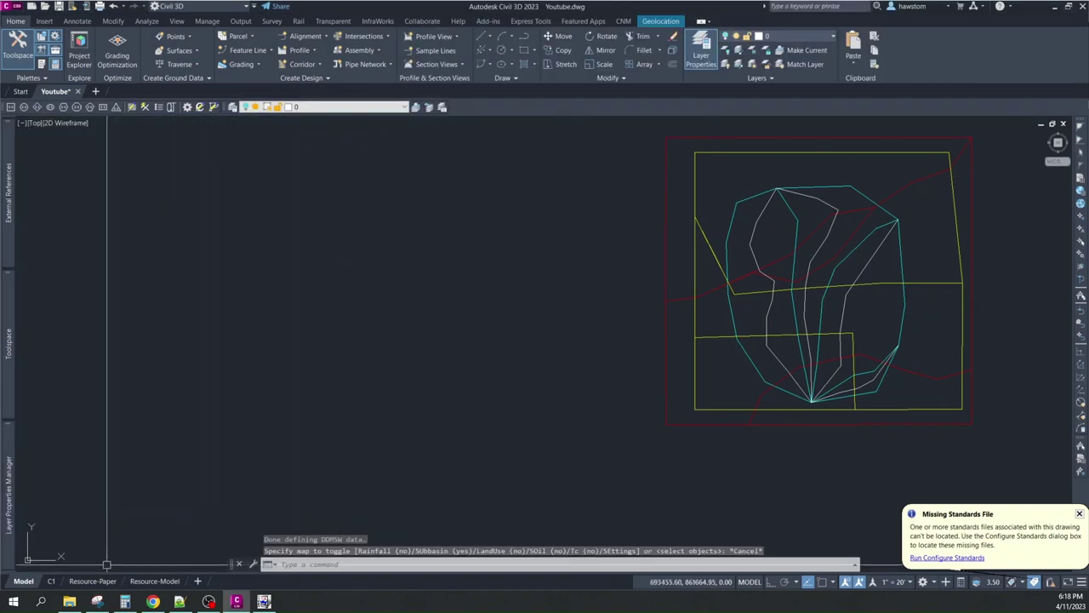
mouse_move(4, 491)
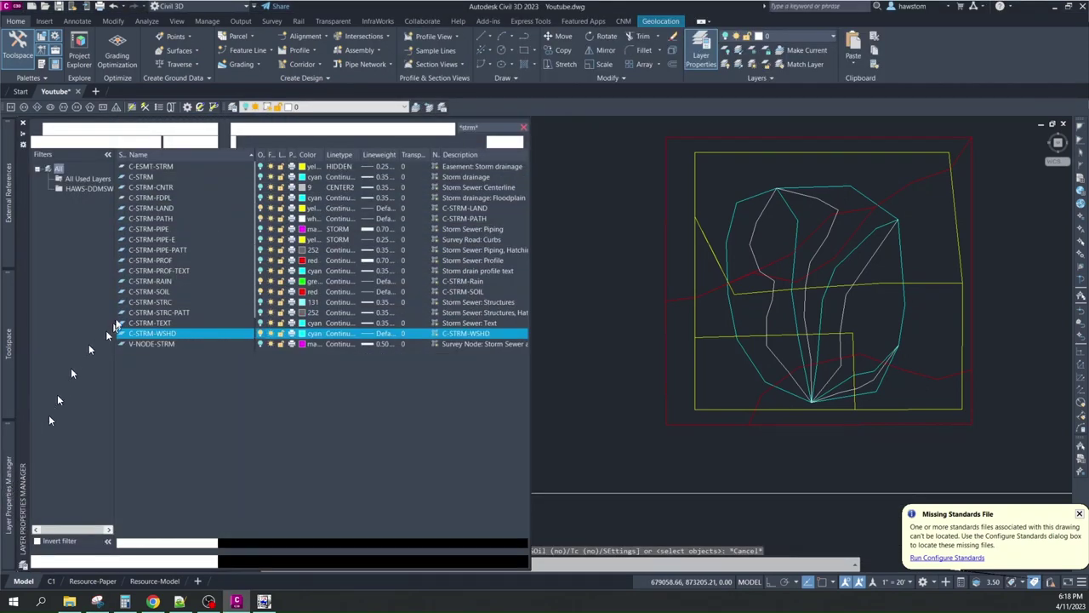
click(261, 296)
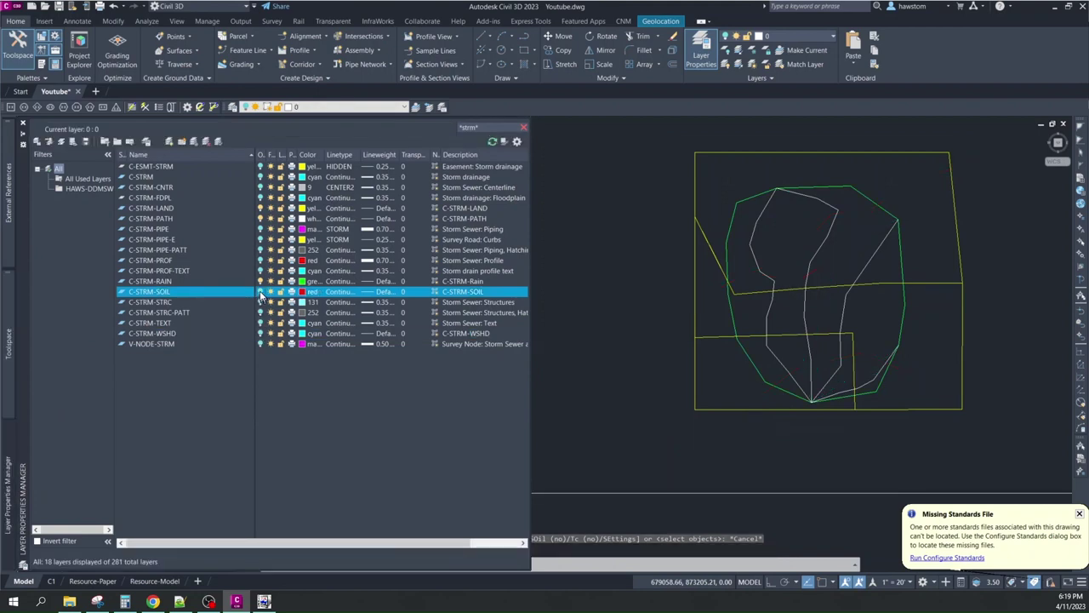
click(257, 218)
click(260, 208)
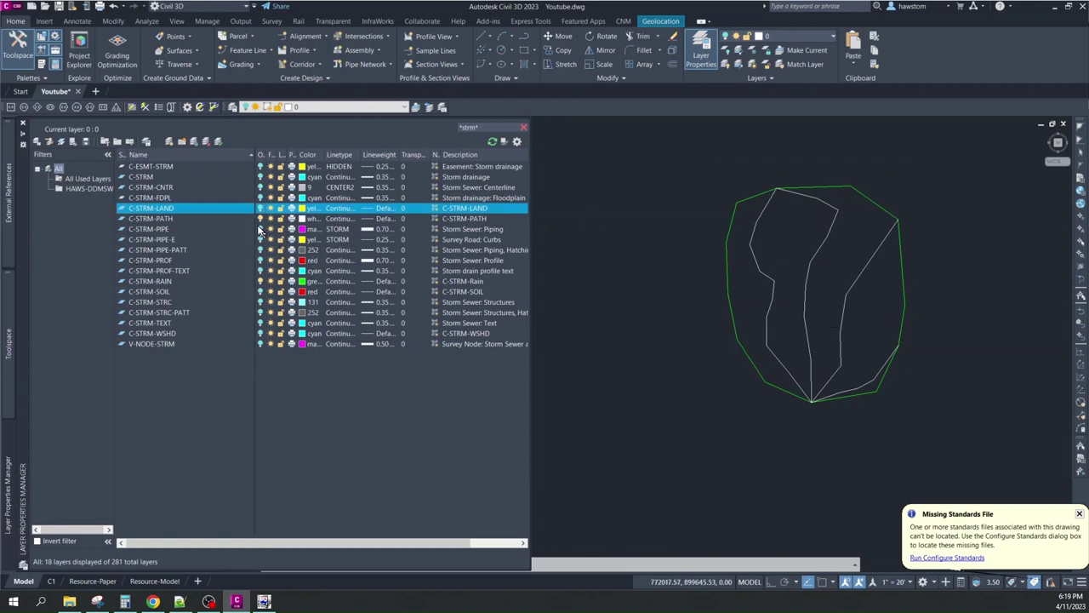
click(261, 219)
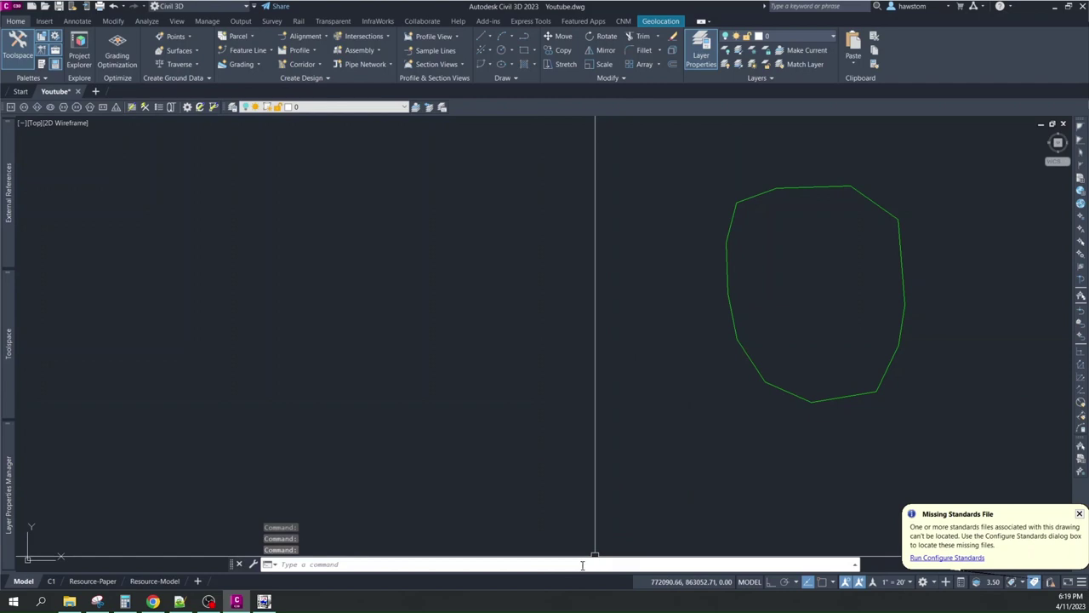
- Rerun DDMSWCOPY with Rainfall set to yes and Subbasin to no
key(Up)
key(Return)
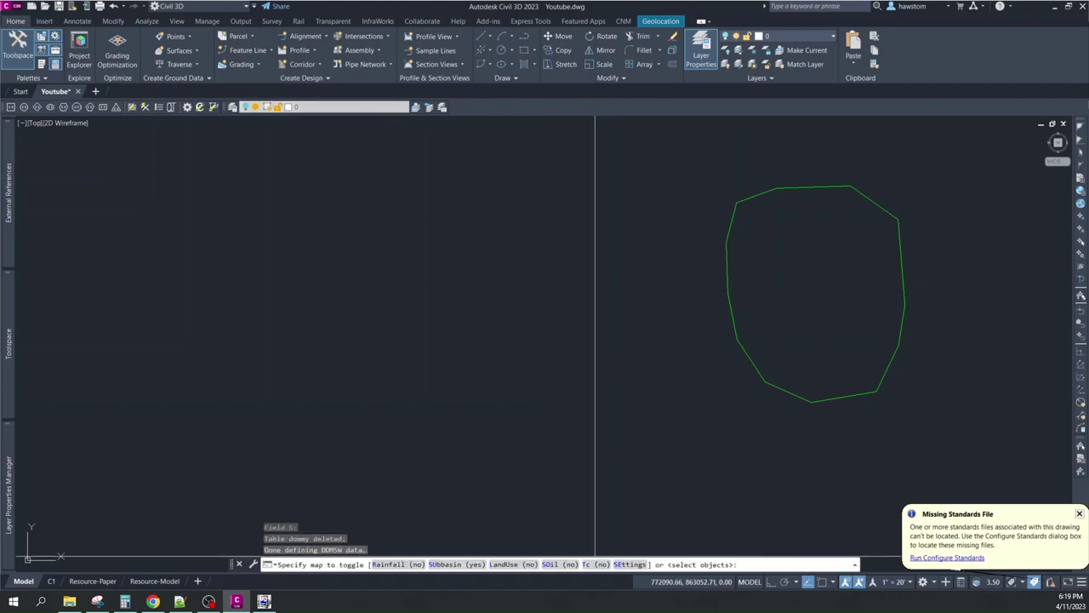
click(396, 566)
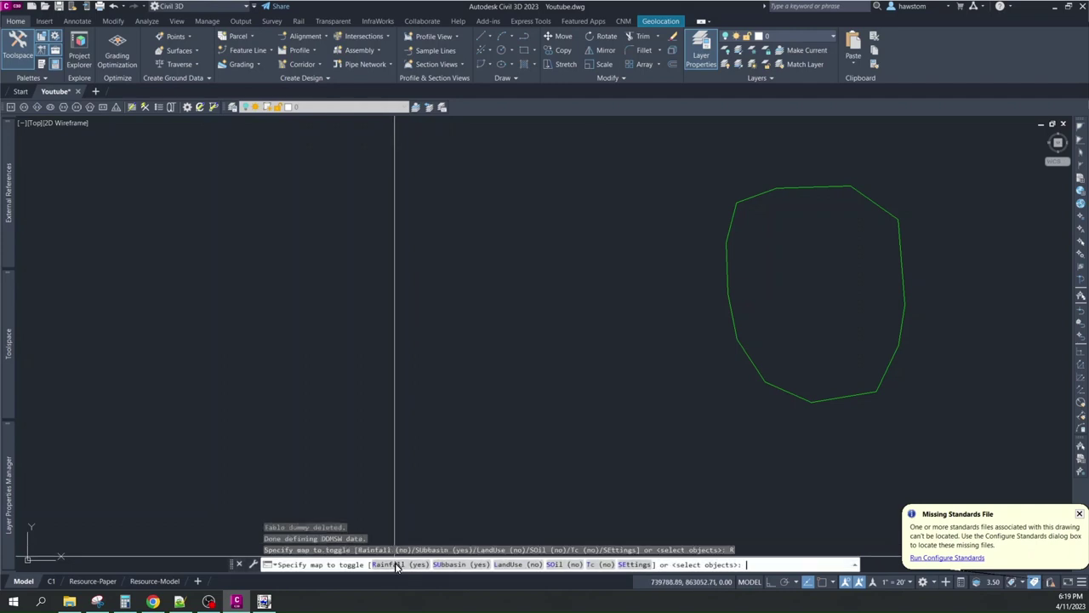
click(462, 565)
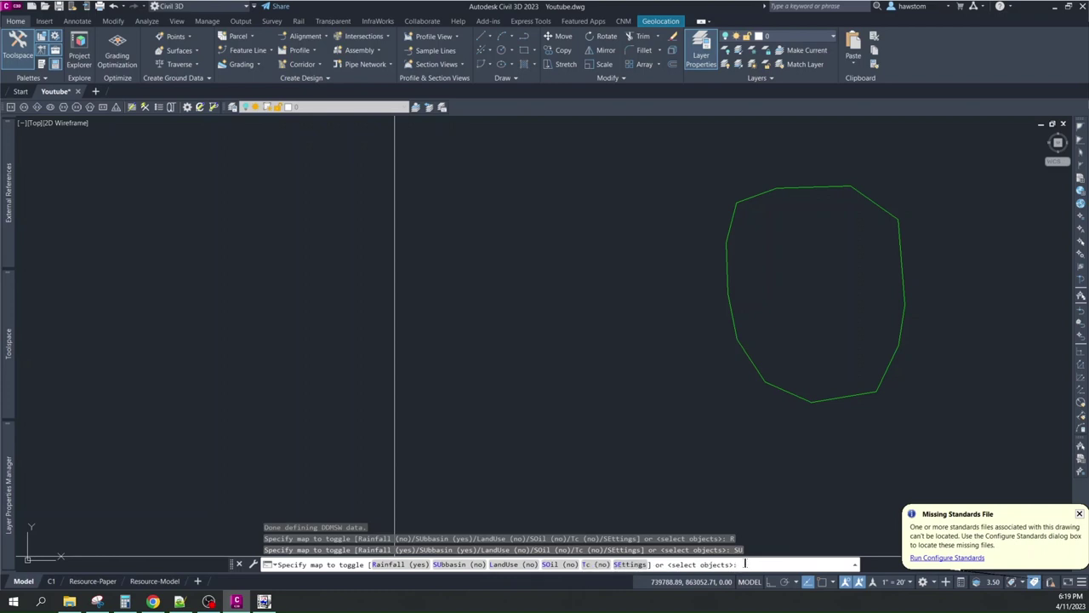
- Select the green rainfall boundary polyline and copy it onto C-STRM-DDMS-RAIN
key(Return)
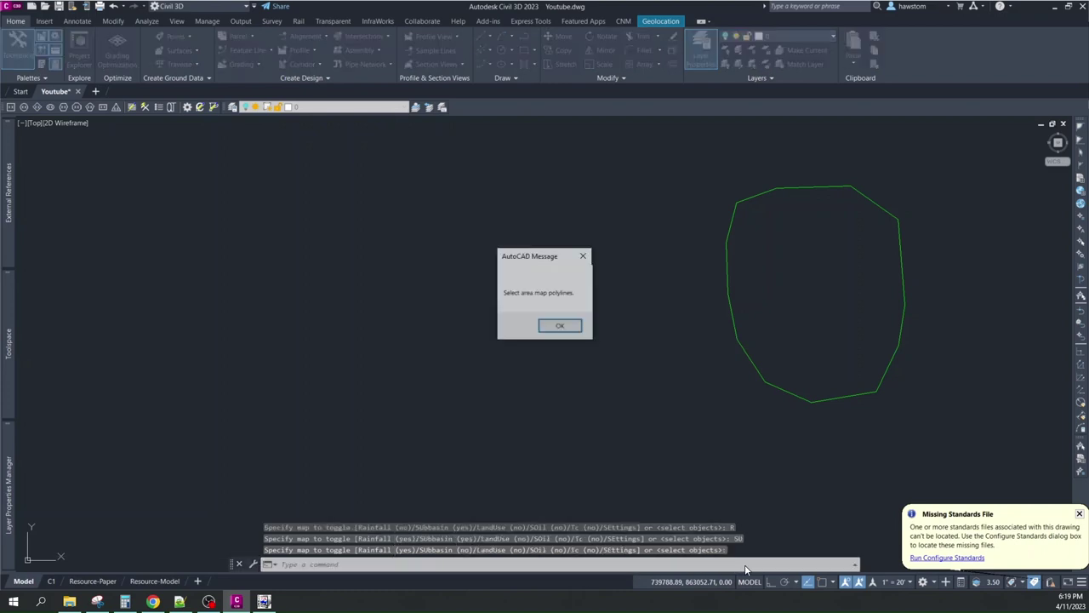
click(563, 326)
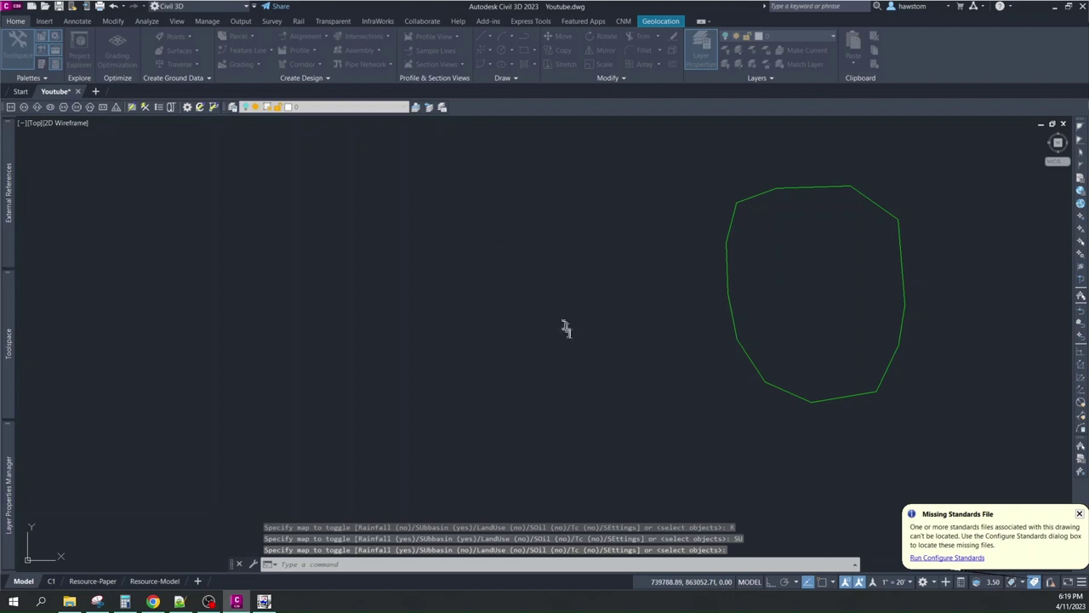
click(771, 300)
click(678, 341)
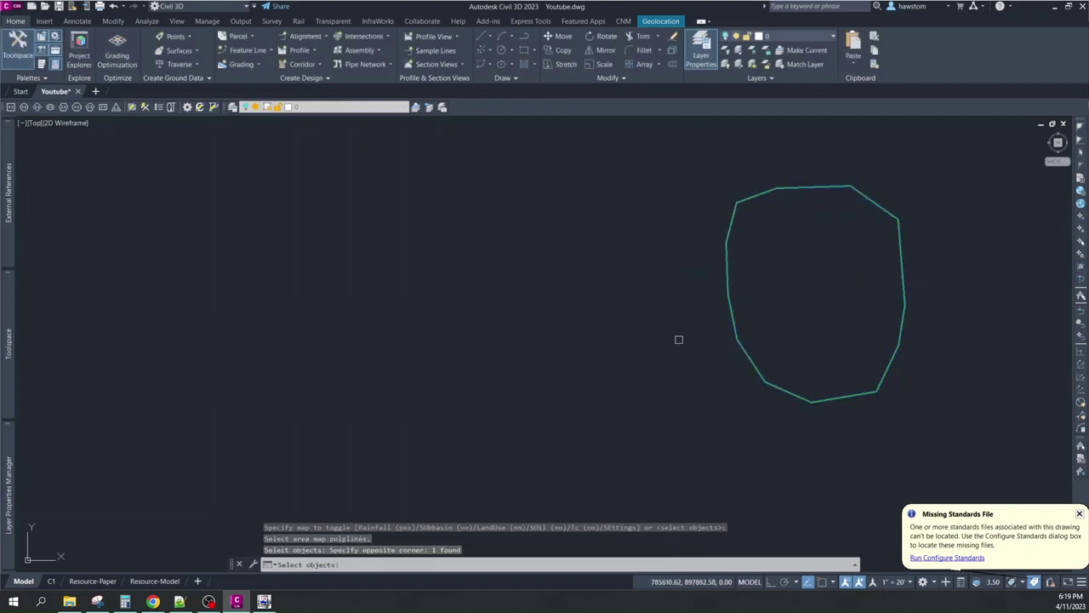
key(Return)
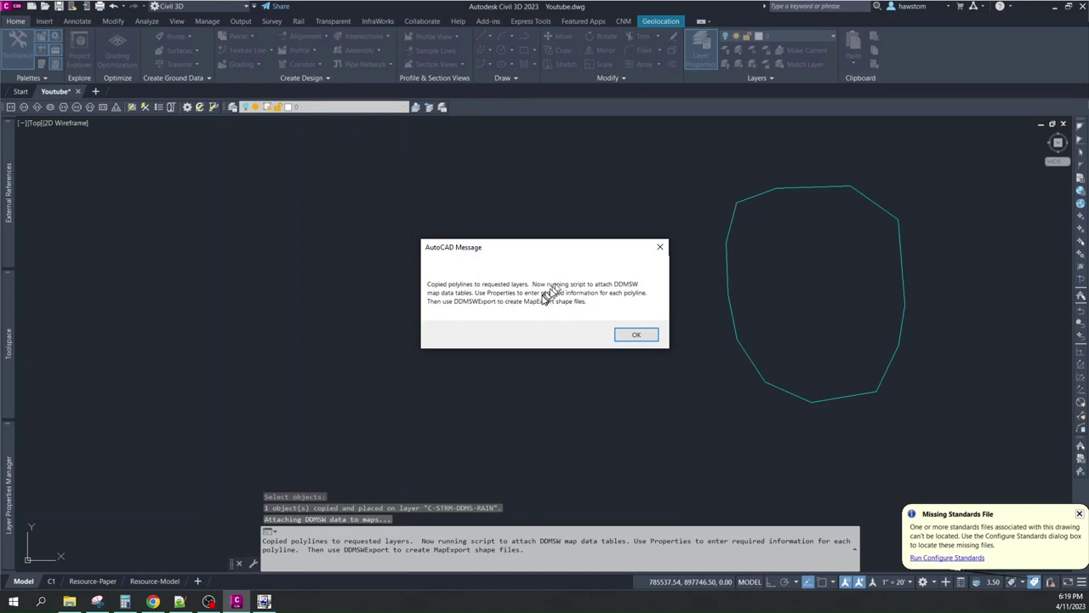
click(640, 336)
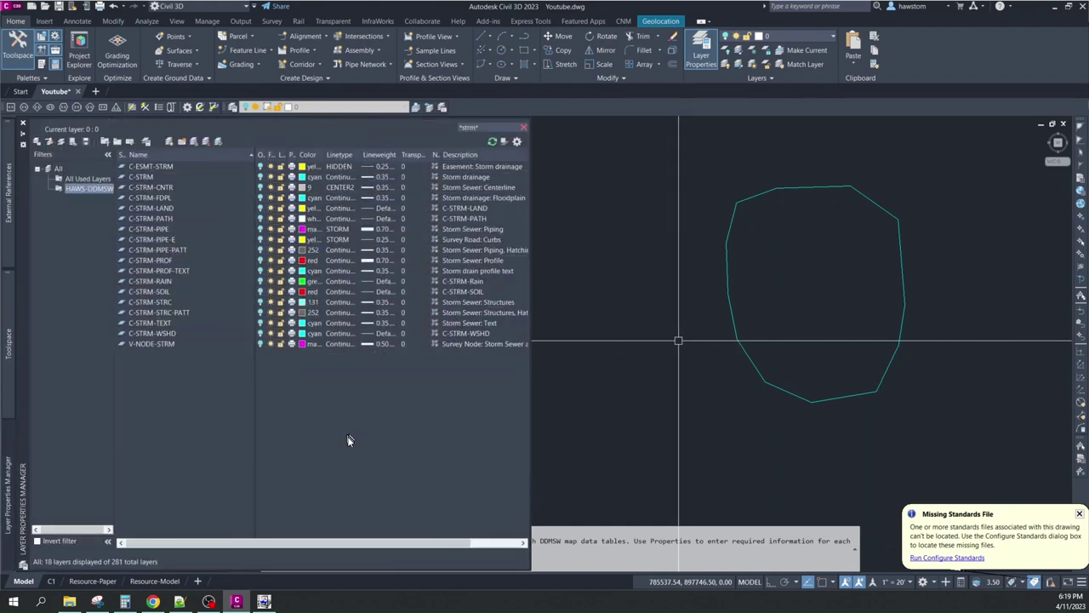
- Filter the layer list to storm layers, hide C-STRM-DDMS-RAIN and show C-STRM-WSHD
click(57, 168)
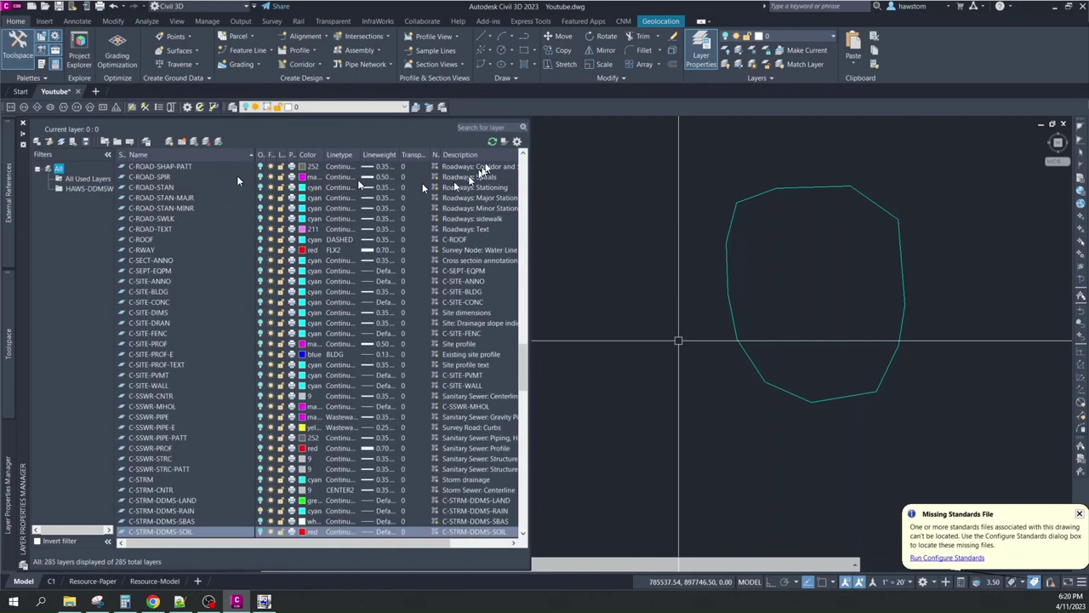
click(484, 126)
text(w)
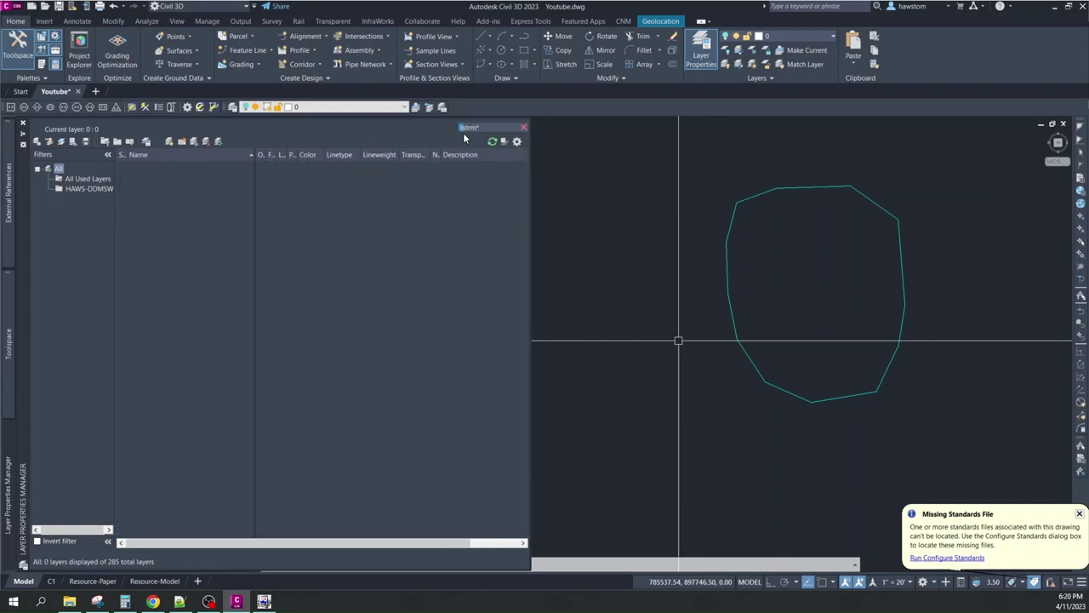
key(Return)
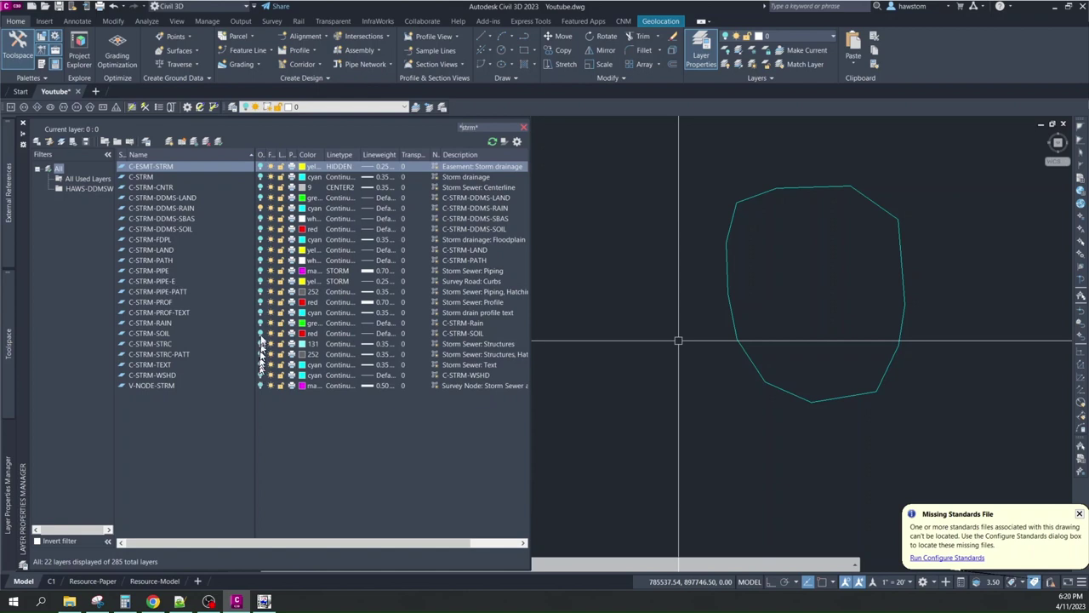
click(261, 207)
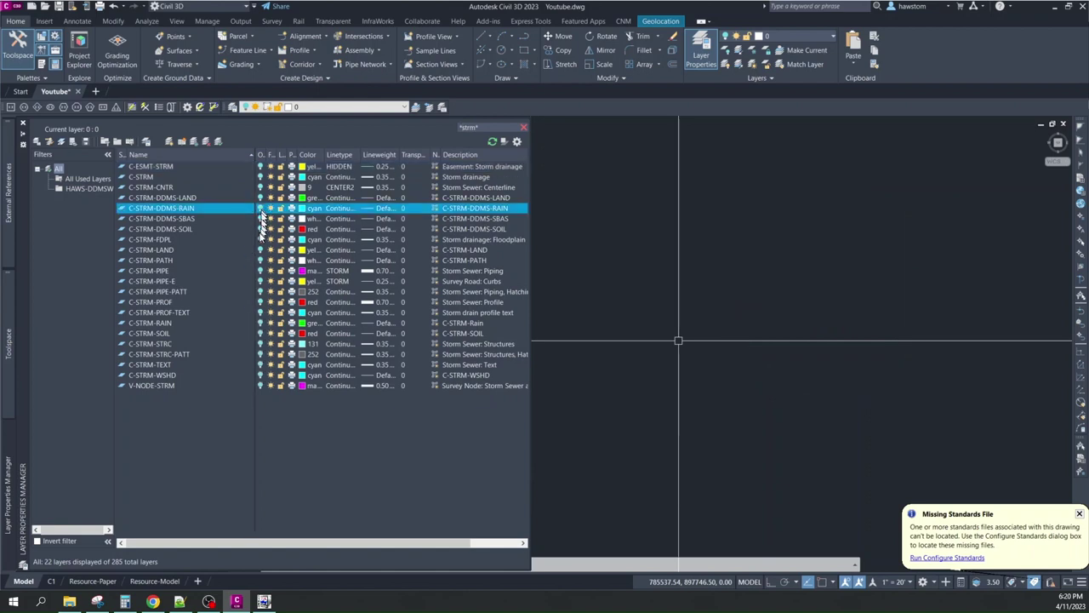
click(261, 377)
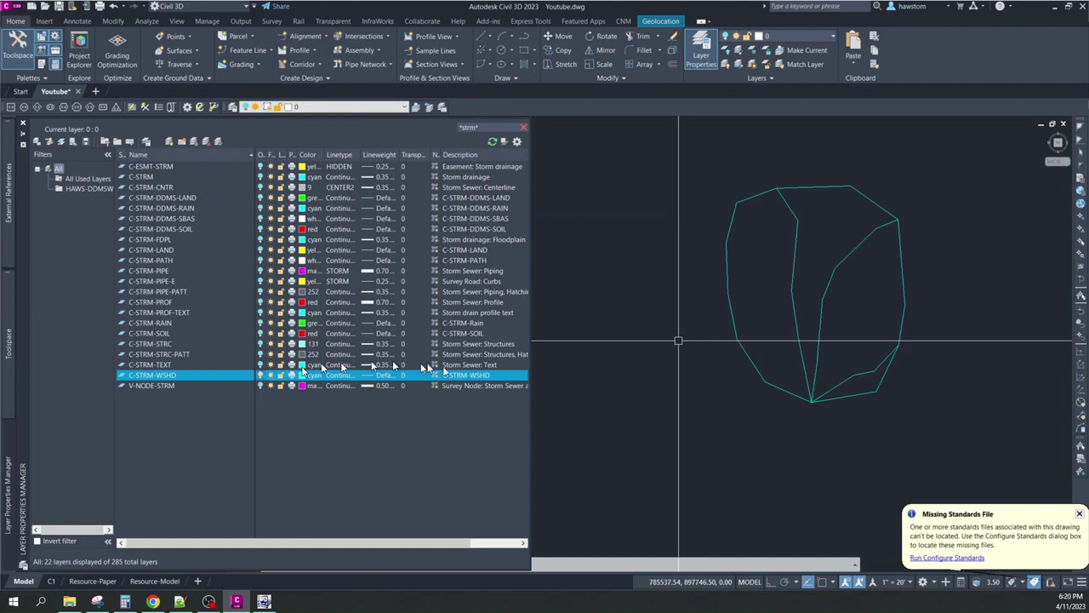
click(574, 564)
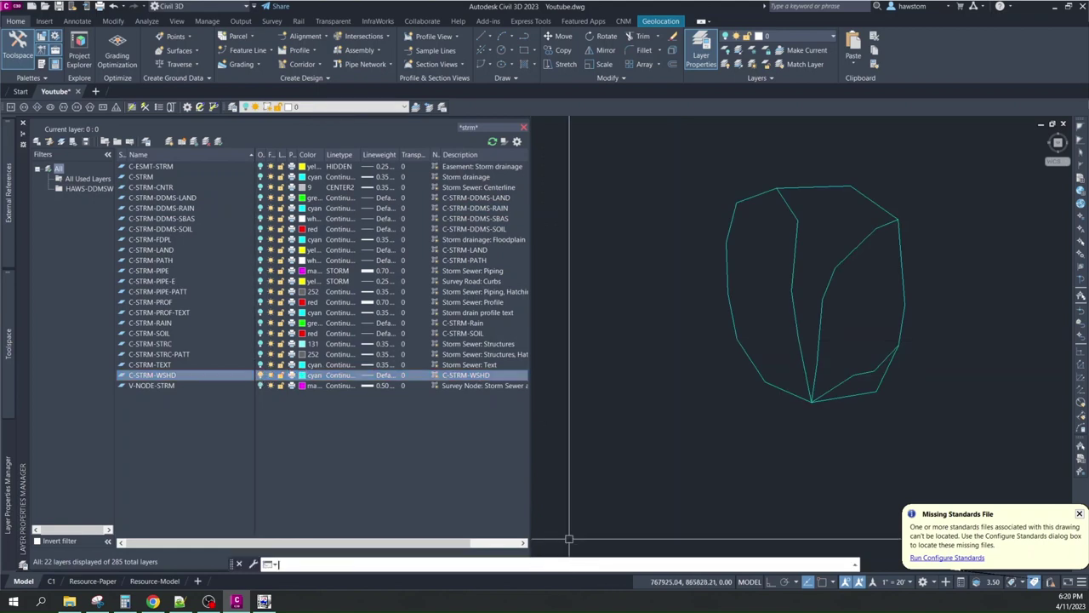
- Rerun DDMSWCOPY with Rainfall set to no and Subbasin to yes
key(Up)
key(Return)
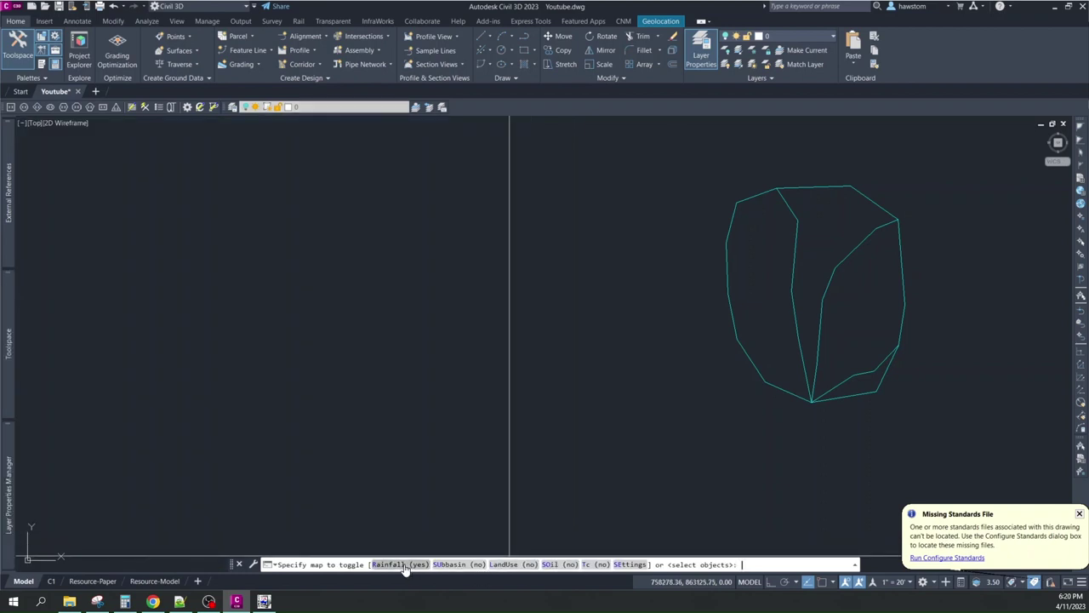
click(408, 565)
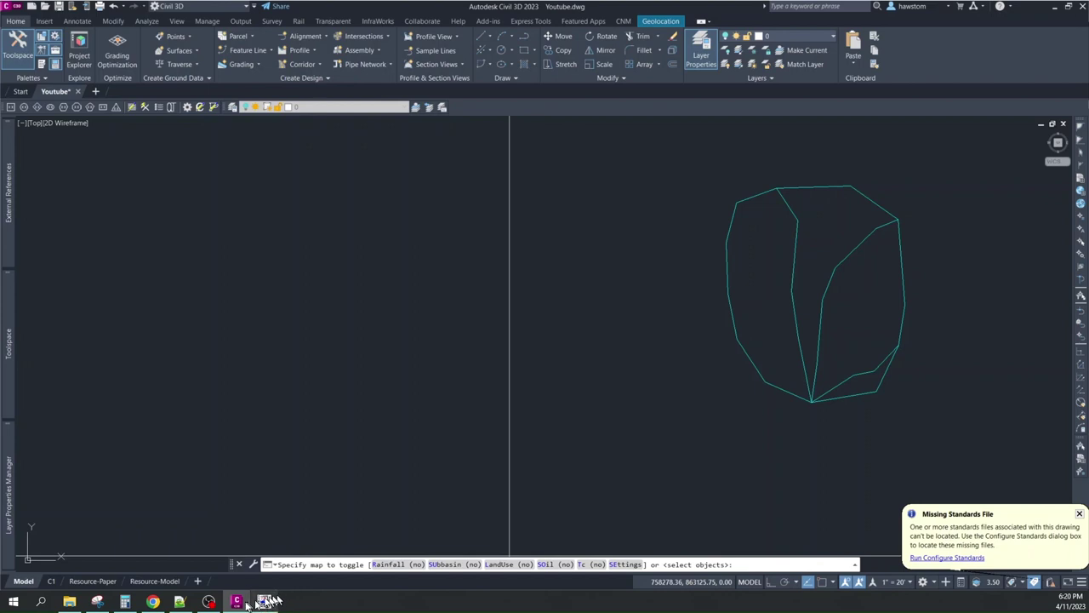
click(453, 565)
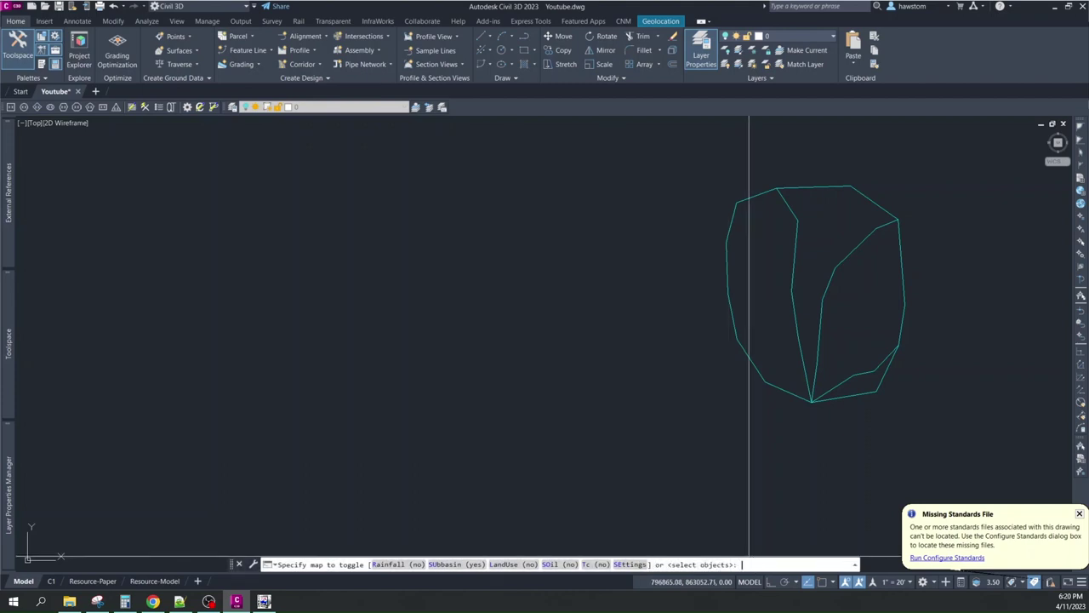
key(Return)
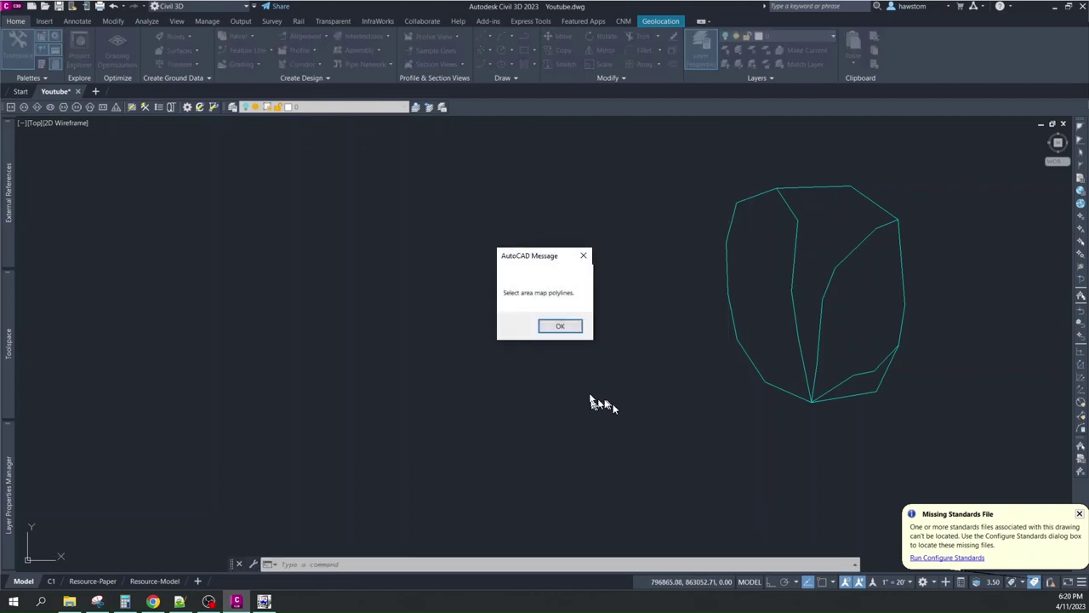
- Window-select the four watershed polylines and copy them onto C-STRM-DDMS-SBAS
click(561, 329)
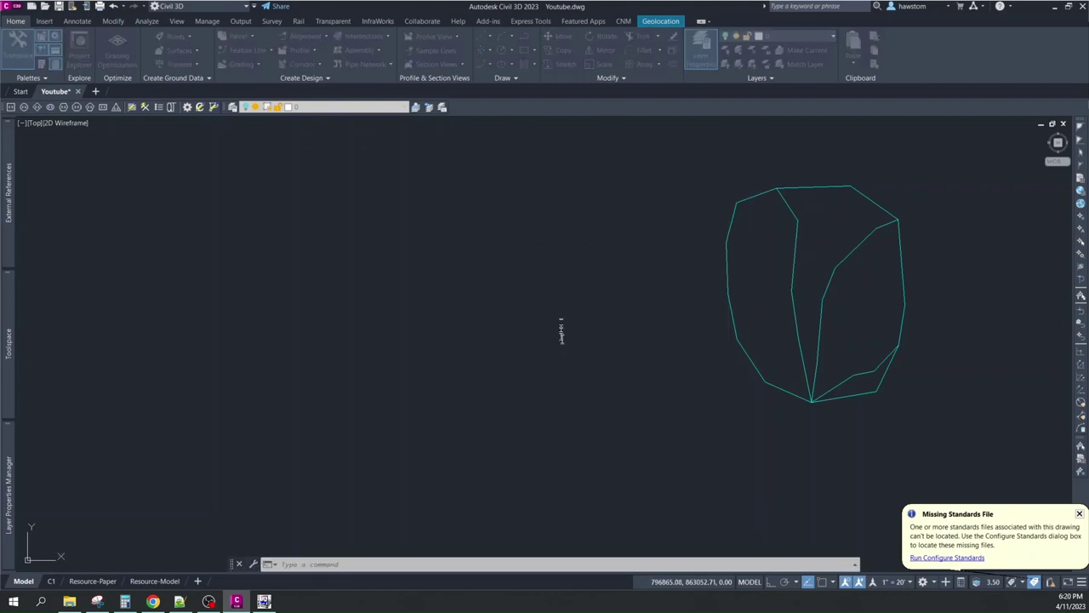
click(858, 426)
click(720, 362)
key(Return)
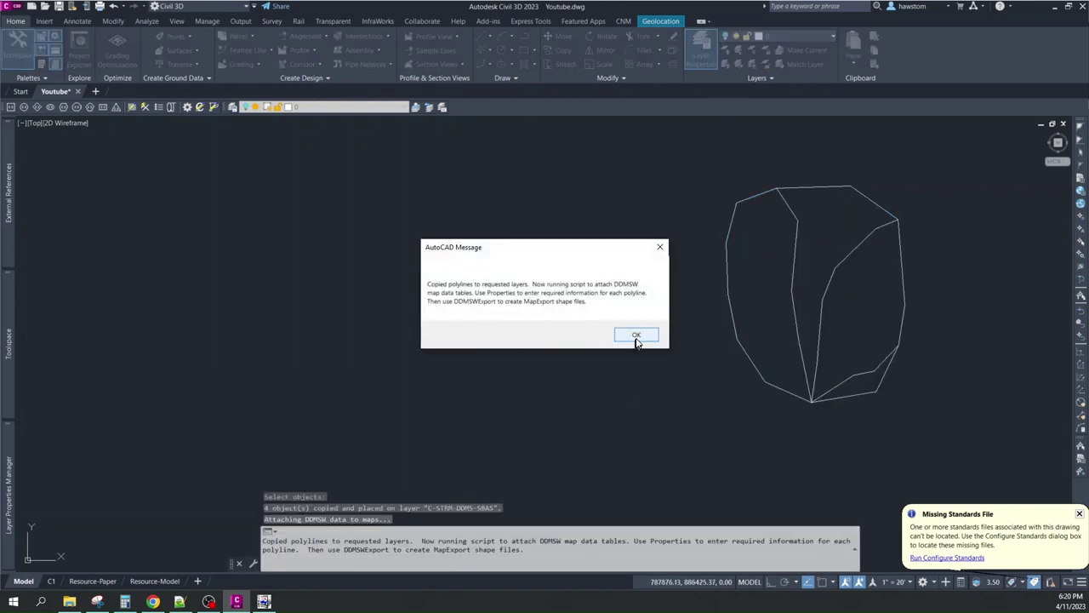
click(636, 336)
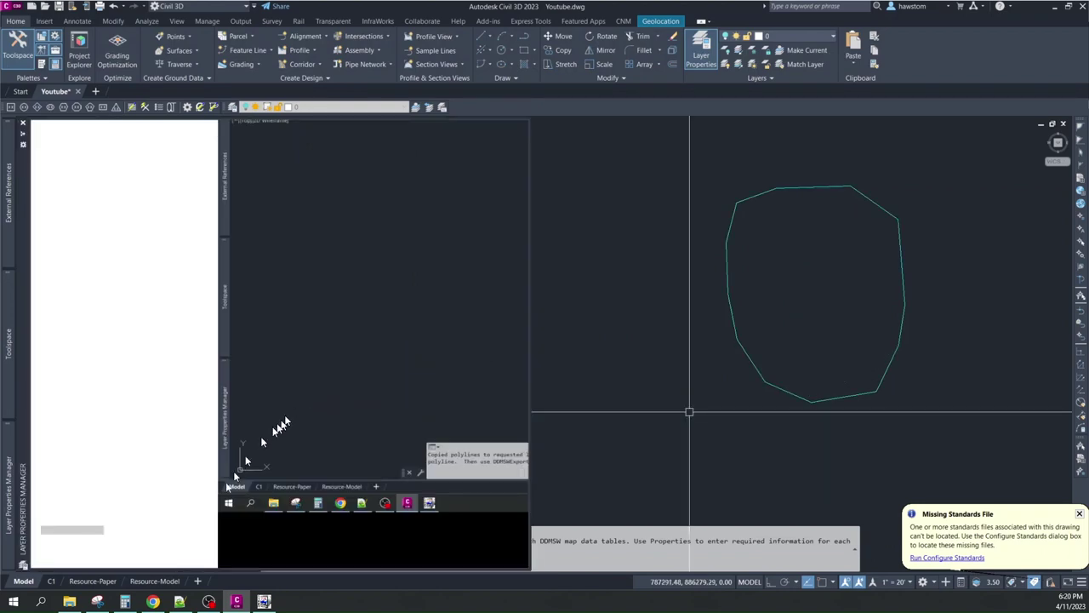
- List all layers, turn off C-STRM-DDMS-RAIN and turn on the yellow C-STRM-LAND layer
click(97, 601)
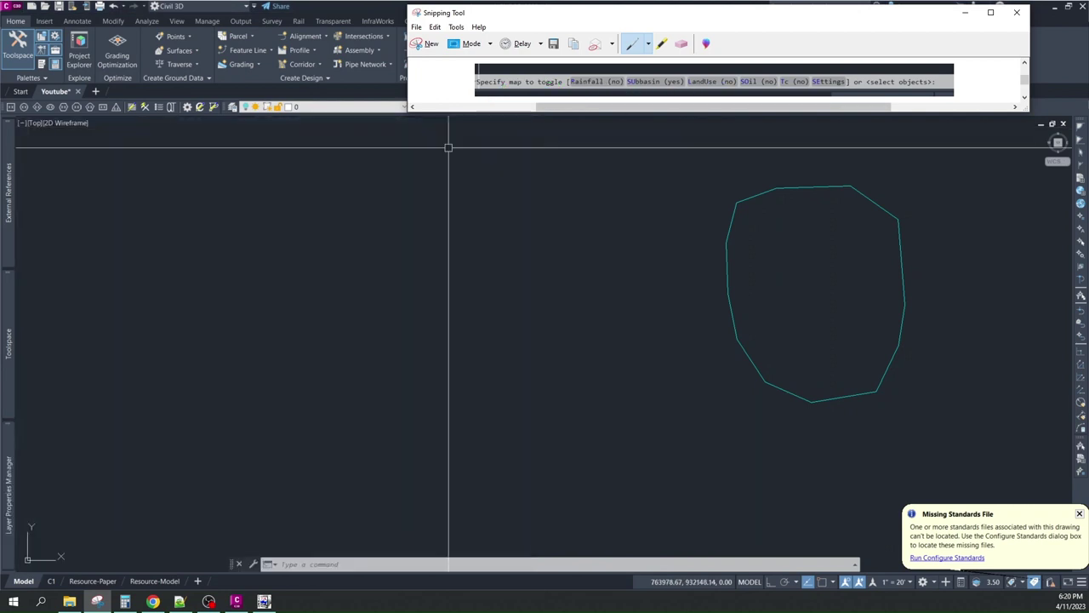
mouse_move(8, 498)
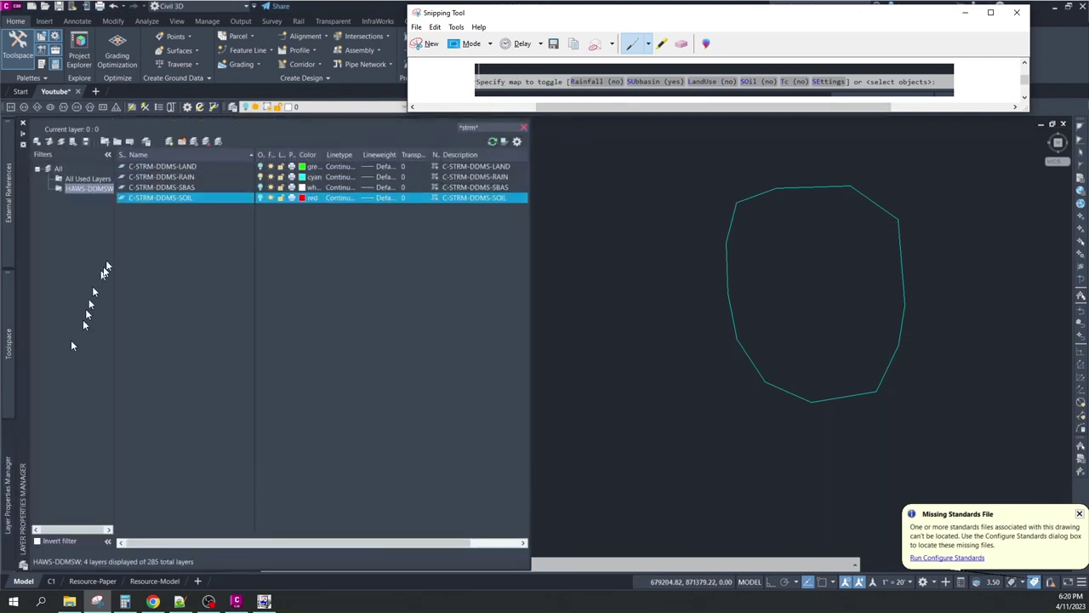
click(487, 127)
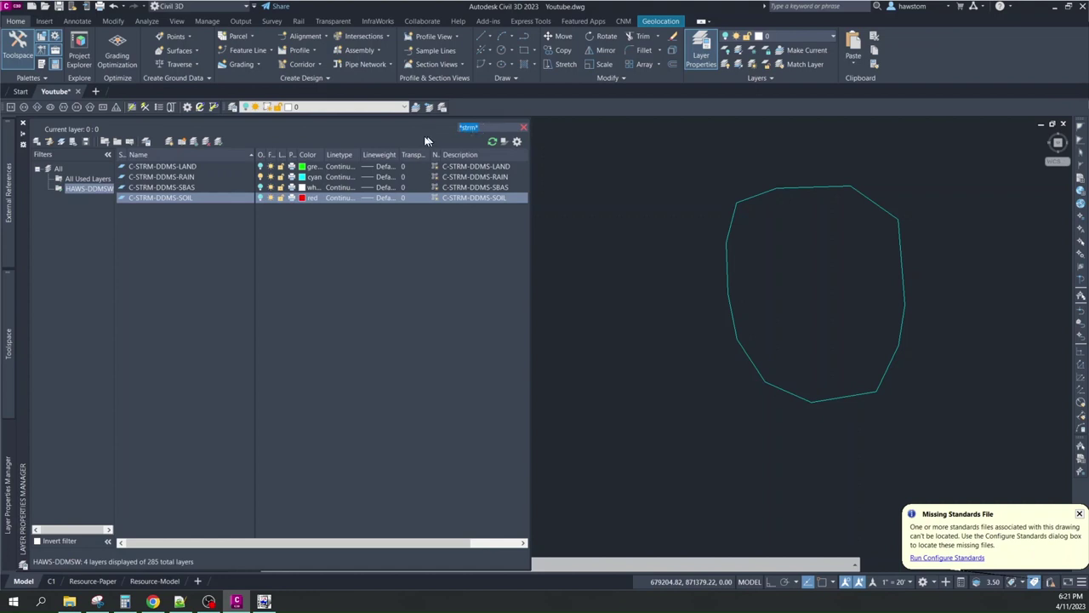
click(66, 169)
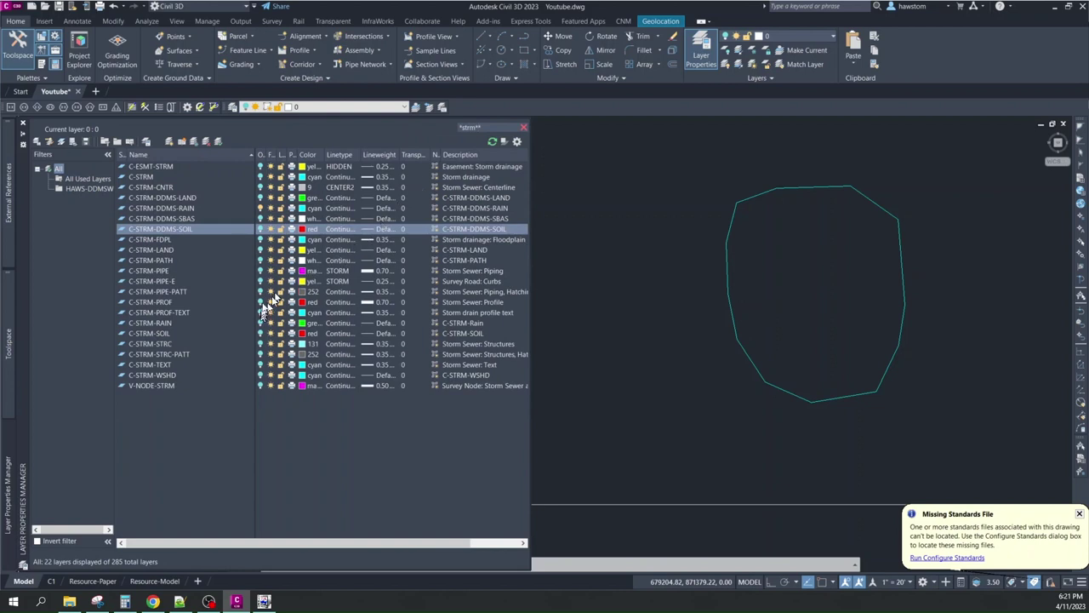
click(261, 208)
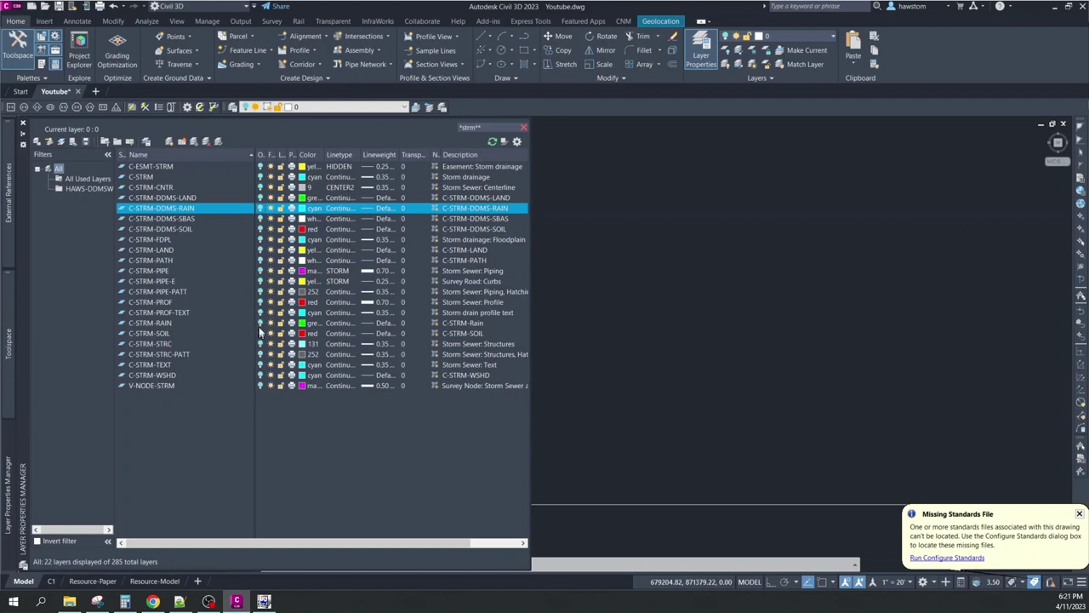
click(261, 249)
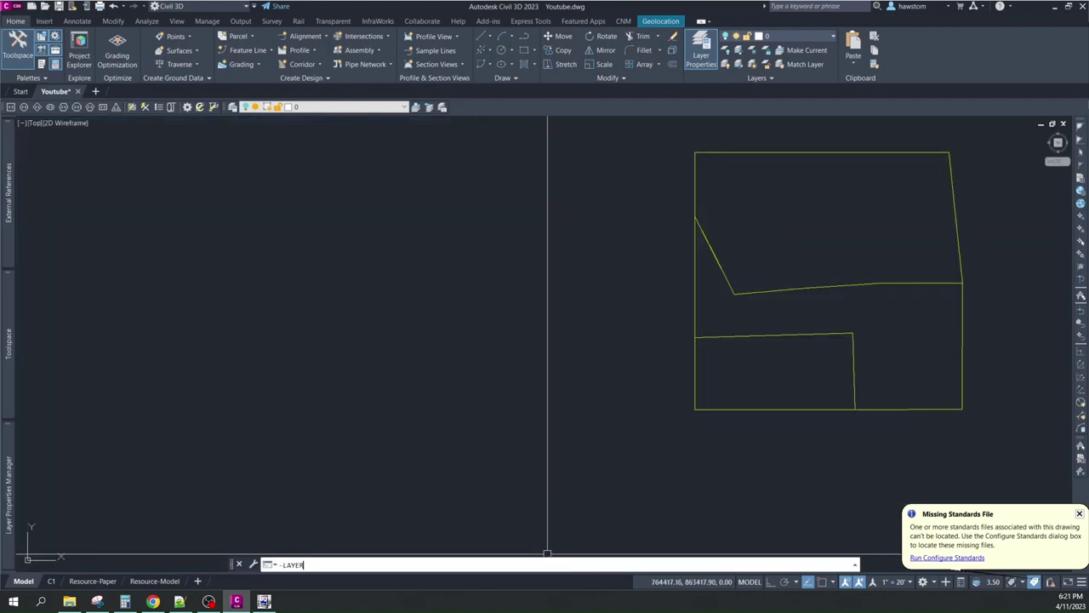
- Run DDMSWCOPY with Subbasin set to no and Land Use to yes
text(DDMSWCOPY)
key(Return)
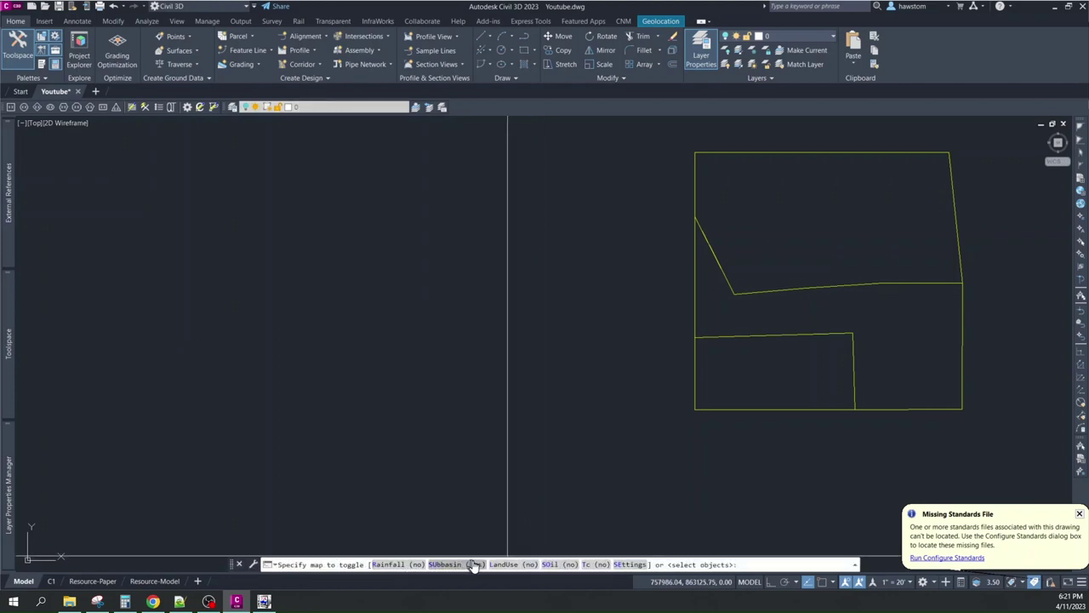
click(472, 565)
click(517, 565)
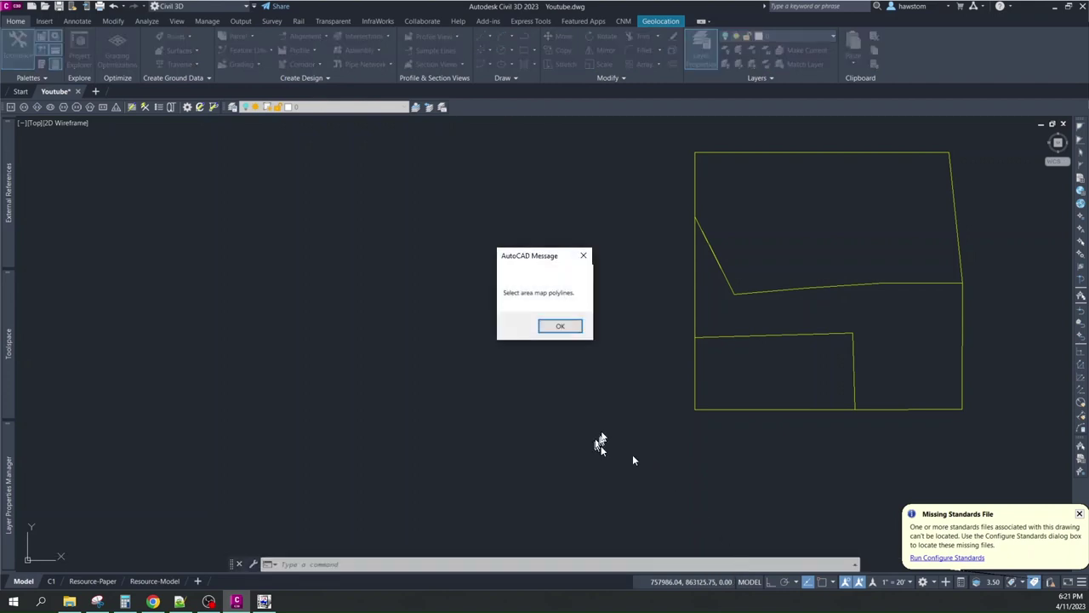
- Crossing-select the three yellow land-use polylines and copy them onto C-STRM-DDMS-LAND
click(563, 326)
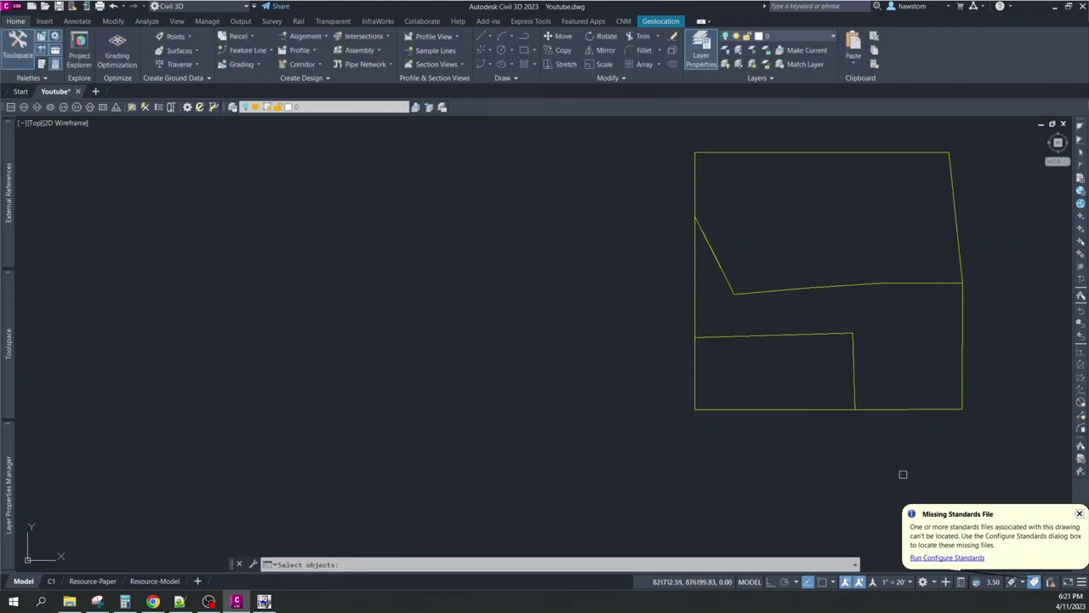
click(886, 458)
click(691, 223)
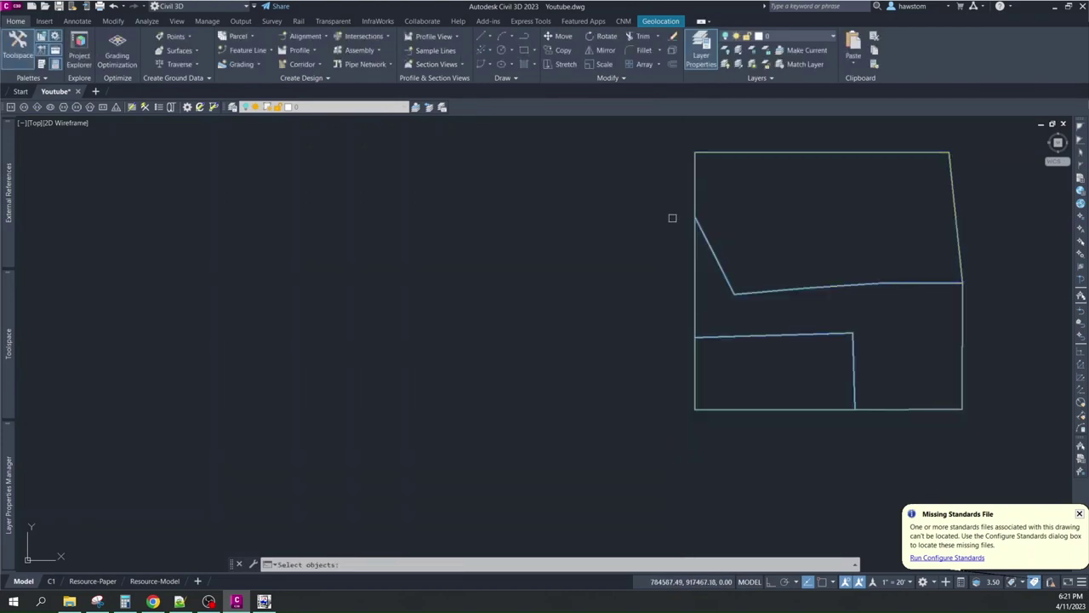
key(Return)
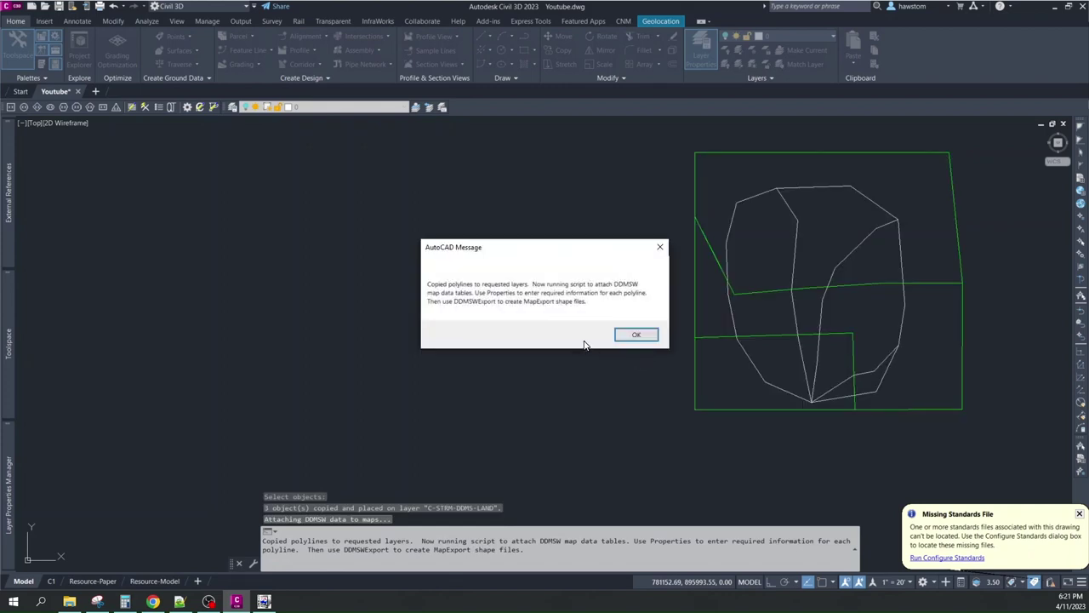
- Dismiss the copy message and toggle the C-STRM-DDMS-LAND and RAIN layers off
click(629, 338)
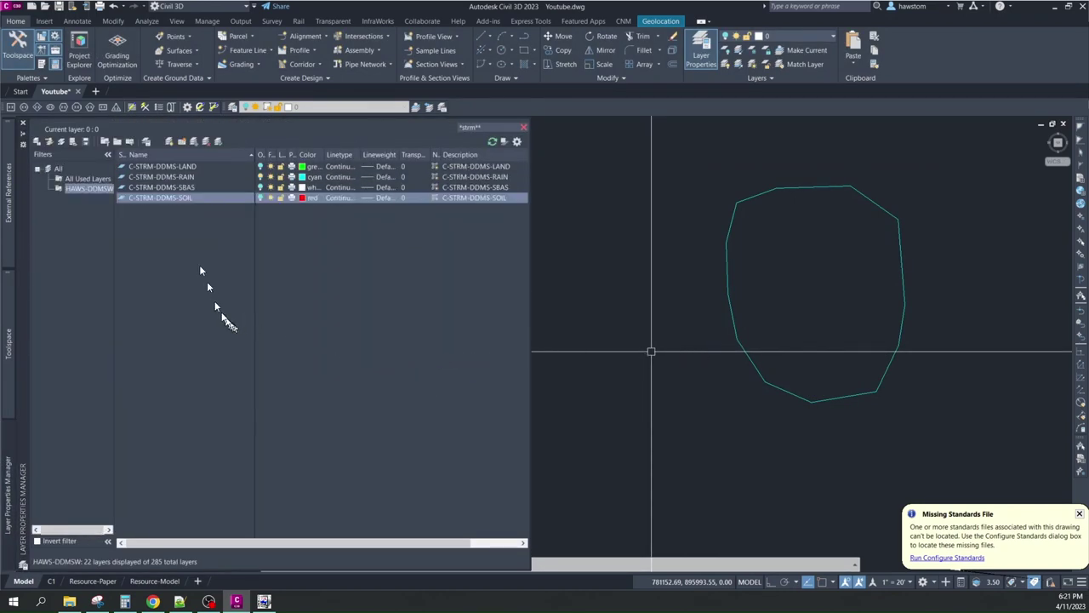
click(259, 169)
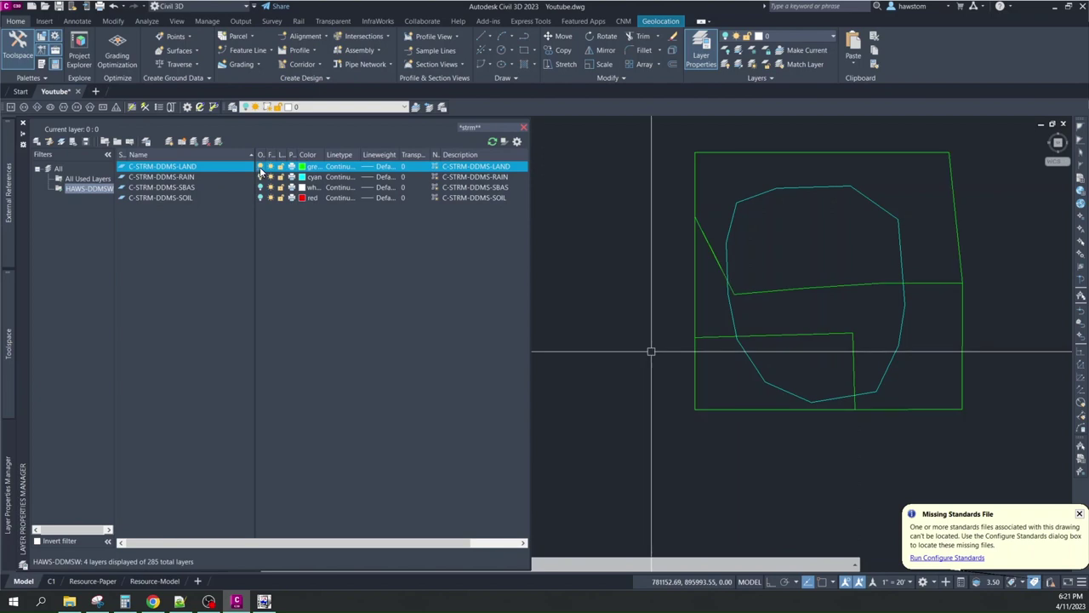
click(260, 179)
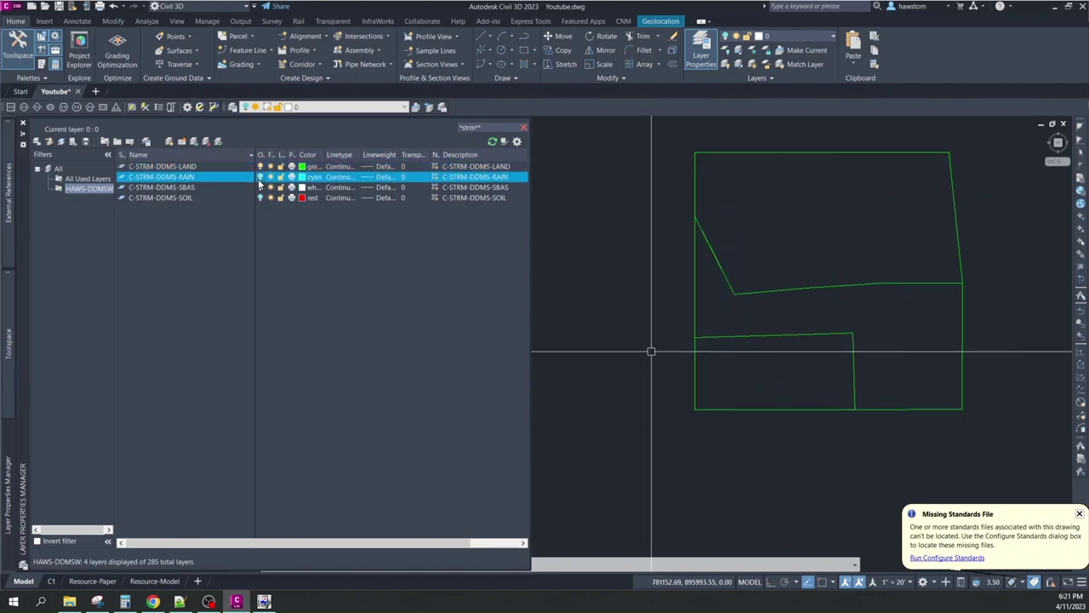
click(259, 176)
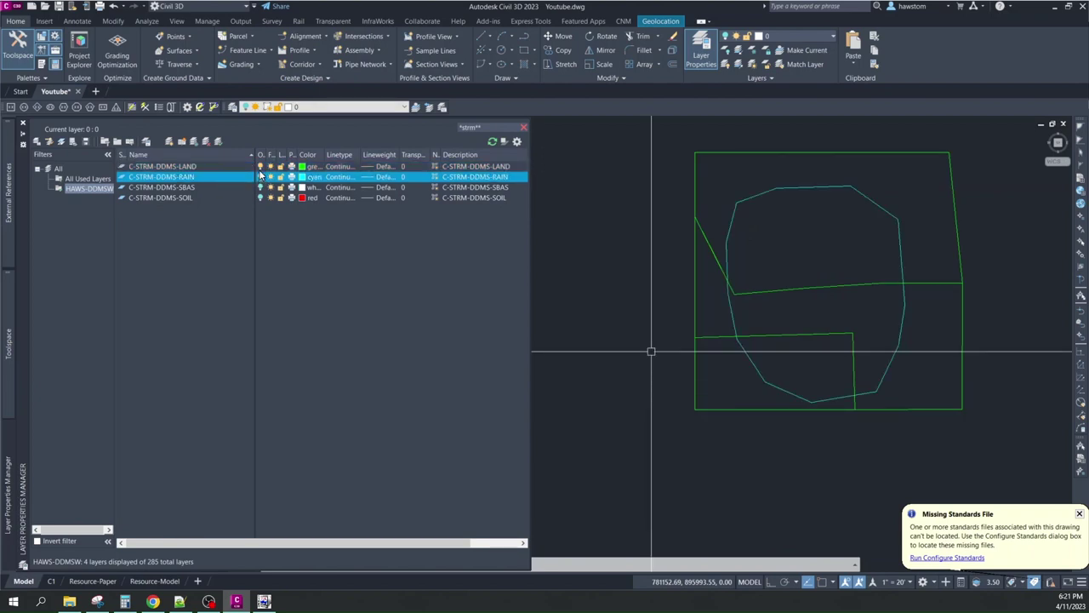
click(260, 167)
click(259, 177)
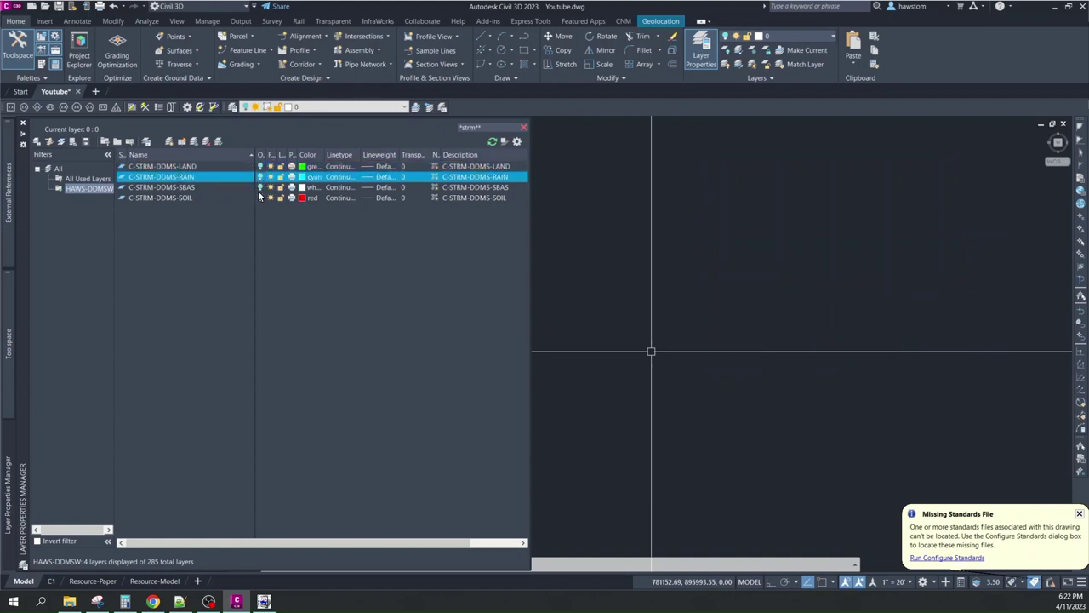
click(259, 197)
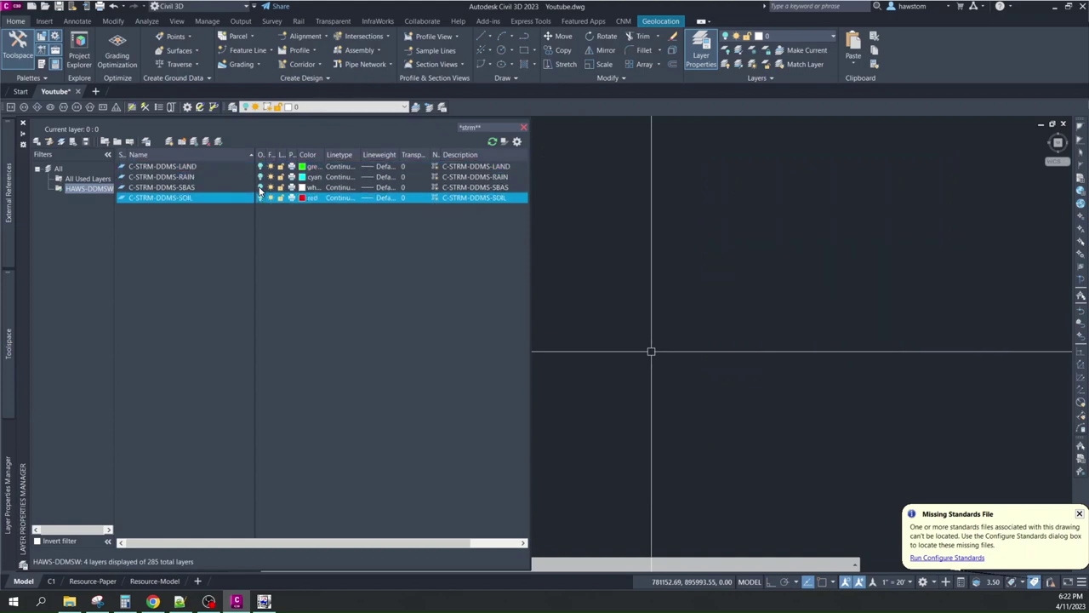
- Toggle the SBAS, RAIN and LAND layers back off, then filter all layers by 'strm'
click(260, 188)
click(259, 188)
click(260, 177)
click(259, 176)
click(259, 166)
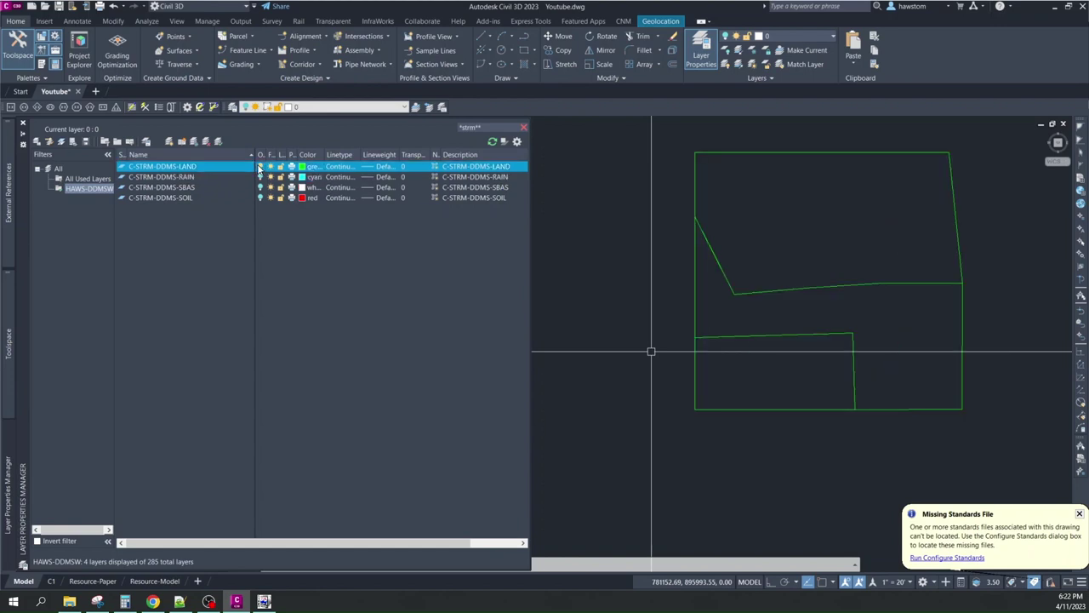
click(259, 166)
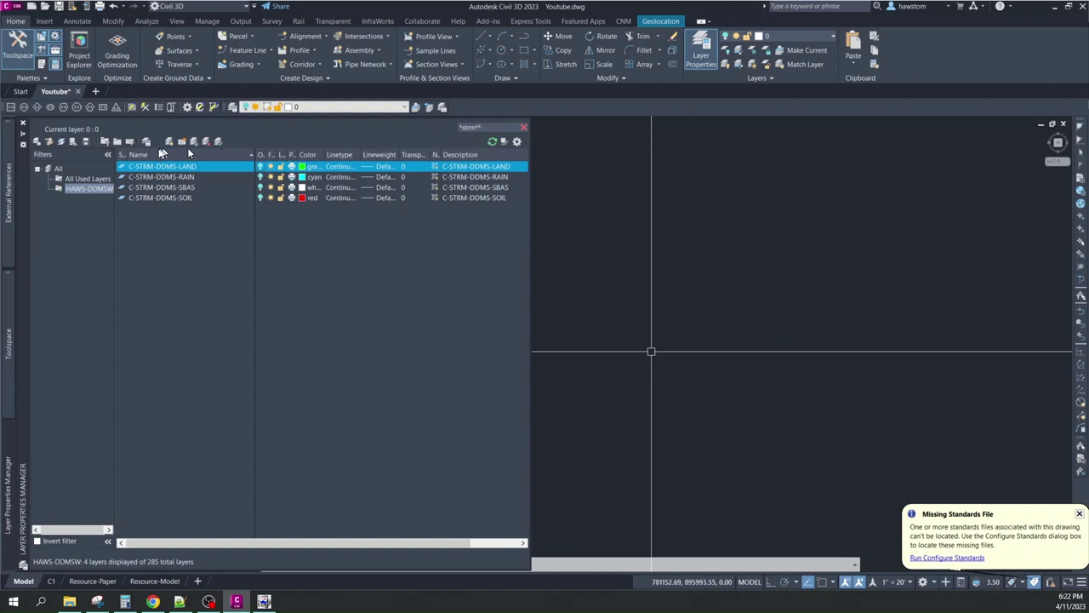
click(58, 168)
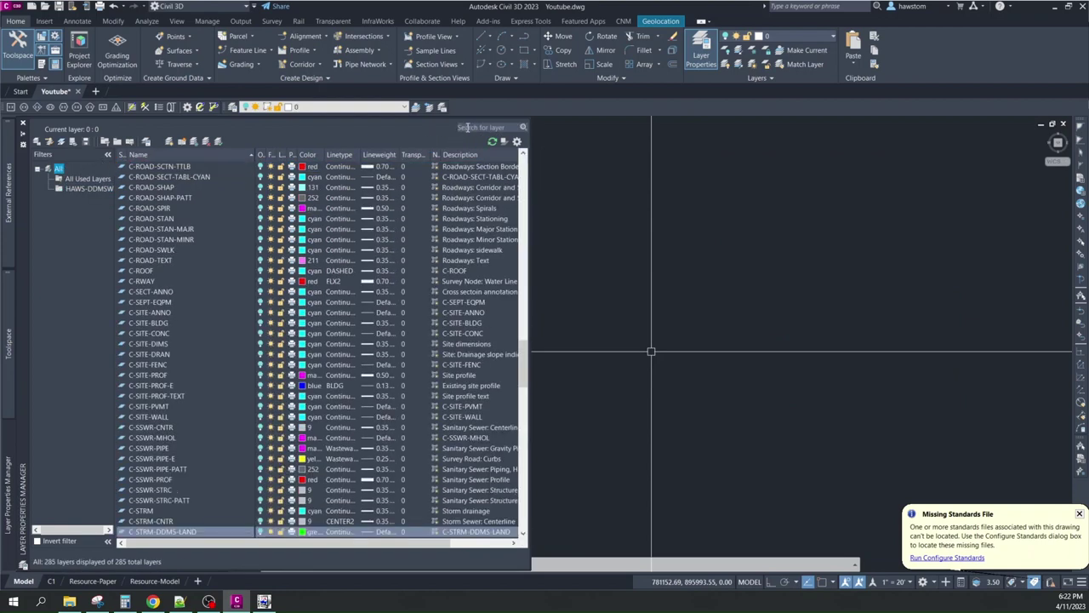
text(strm)
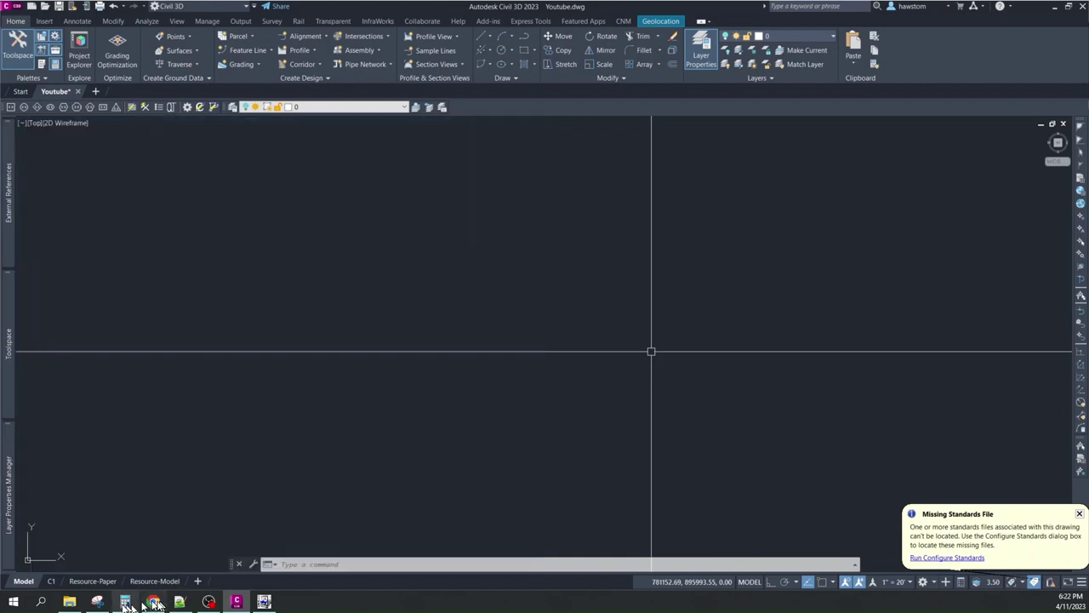
- Run the DDMSW map command with LandUse set to no and SOil set to yes
click(125, 602)
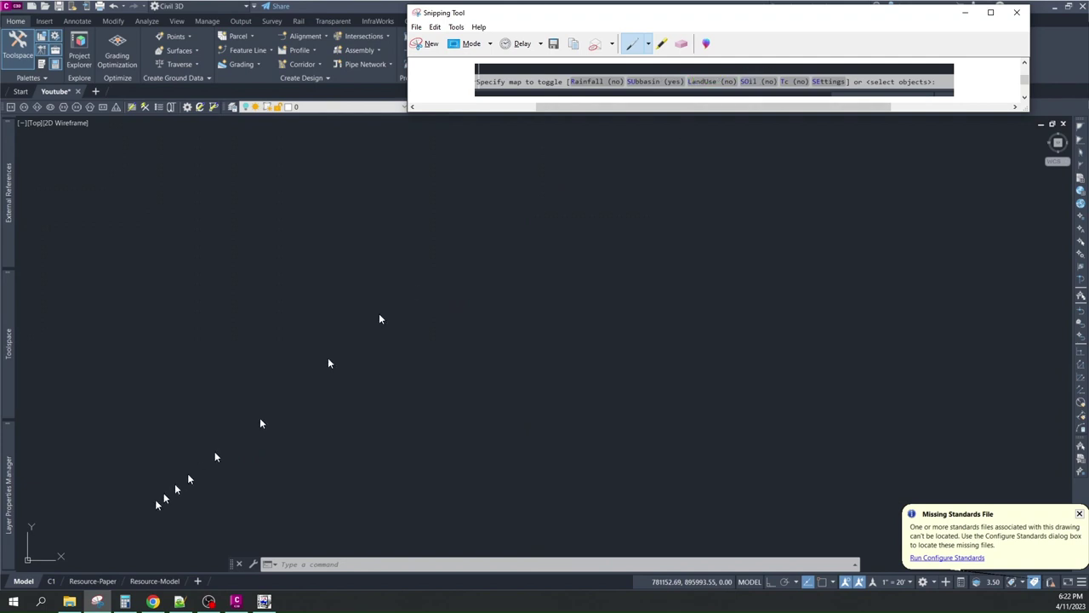
mouse_move(7, 501)
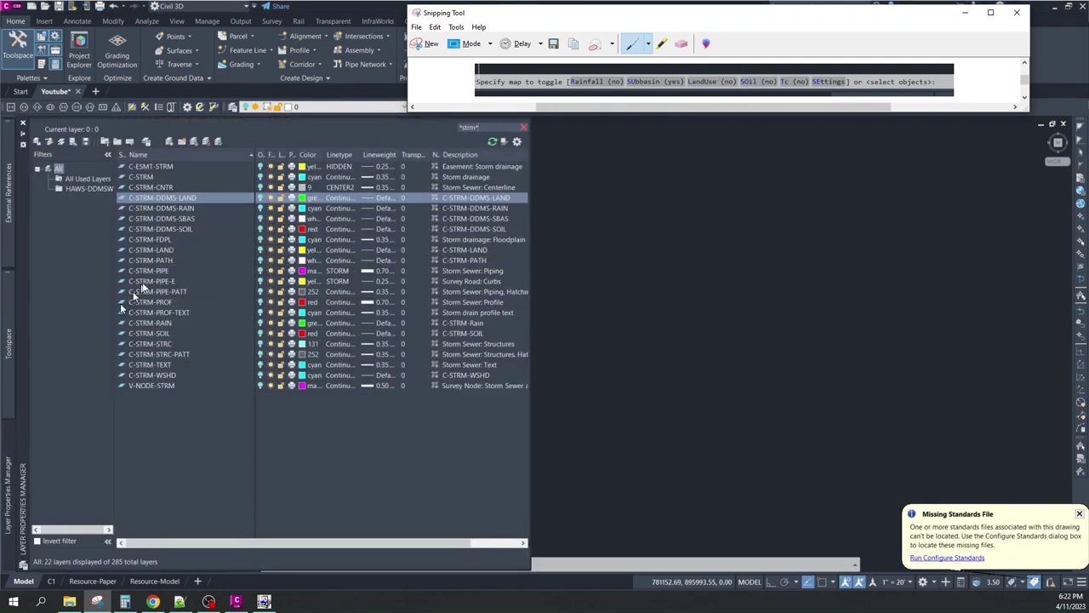
click(263, 335)
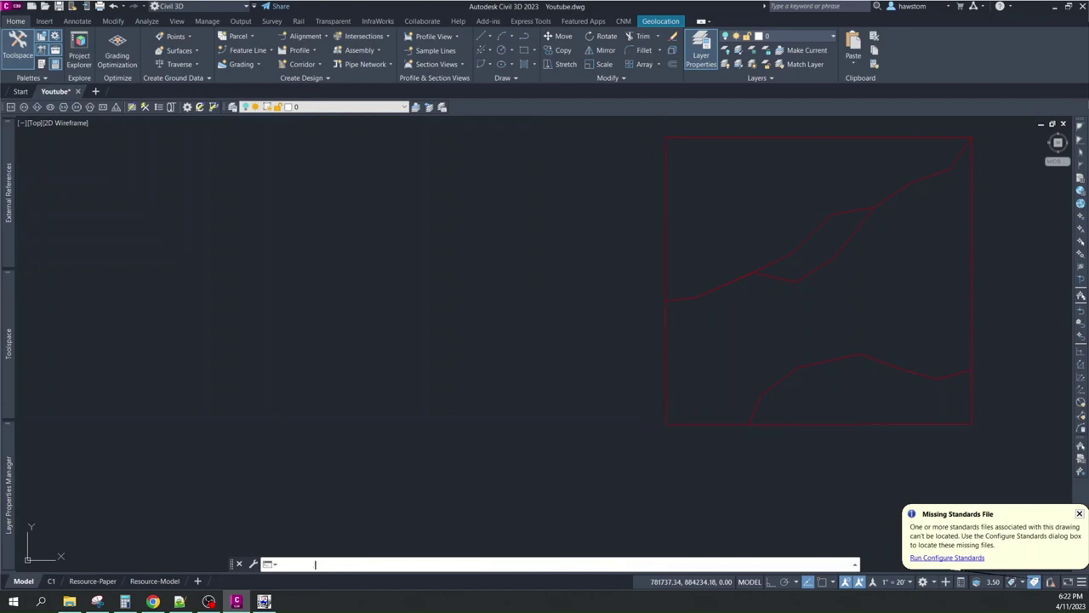
key(Return)
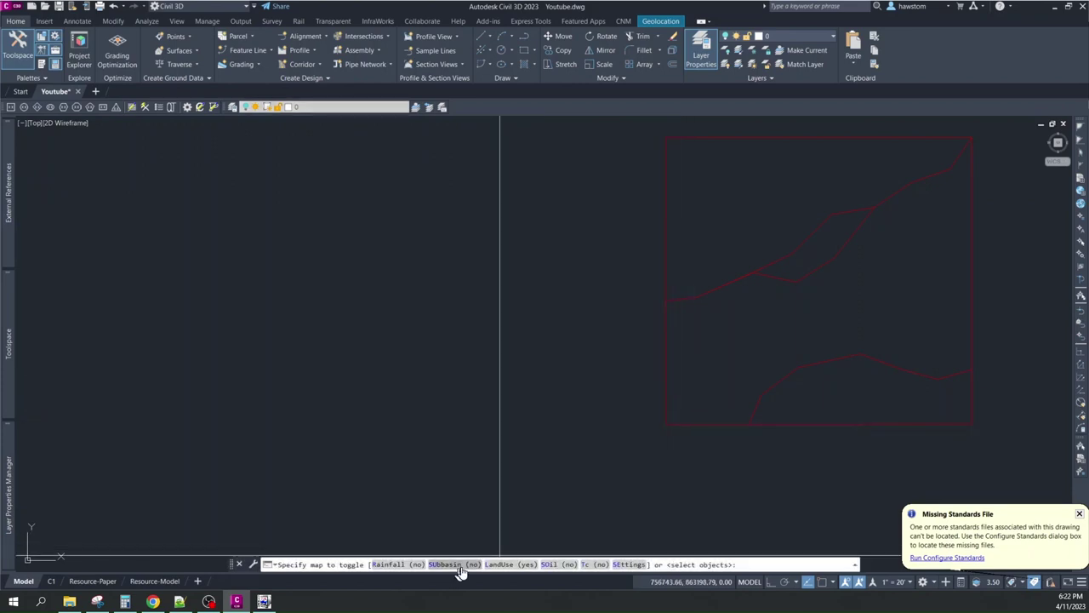
click(515, 566)
click(555, 565)
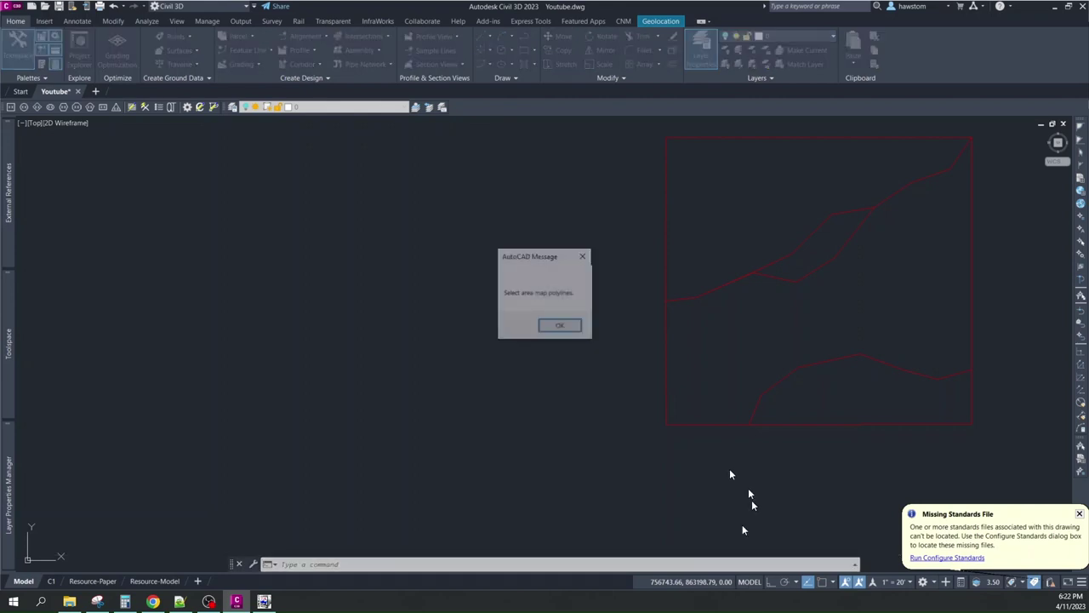
- Crossing-select the four area polylines and copy them onto C-STRM-DDMS-SOIL
click(572, 325)
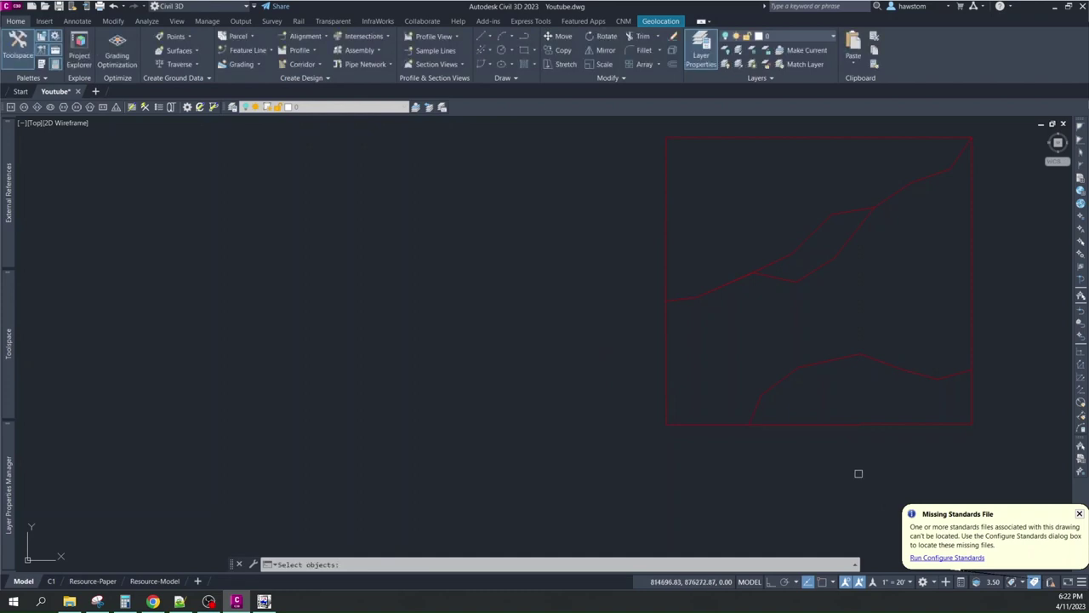
click(851, 459)
click(697, 199)
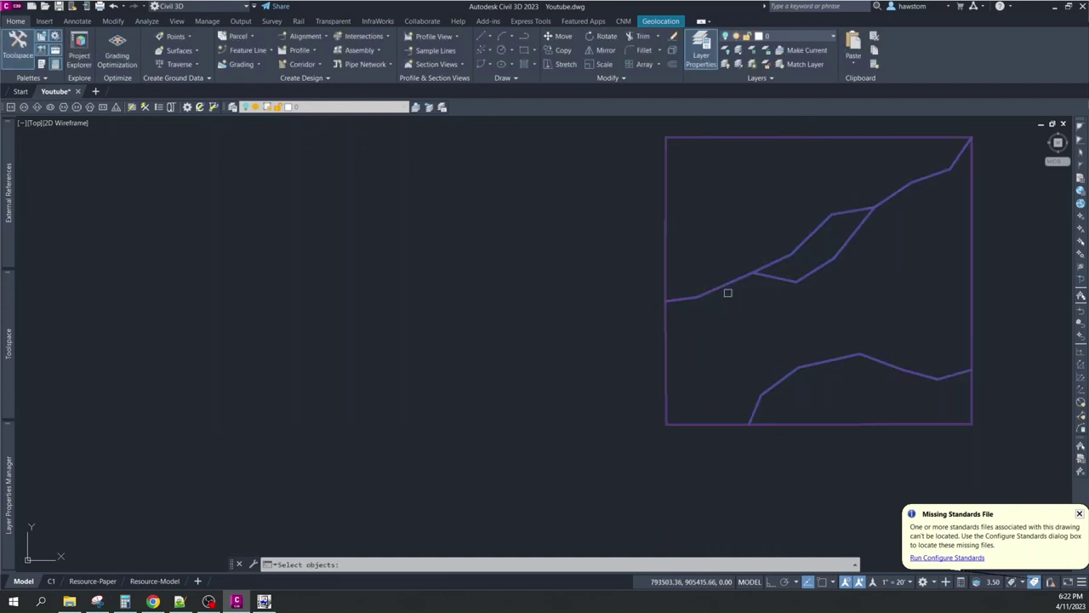
key(Return)
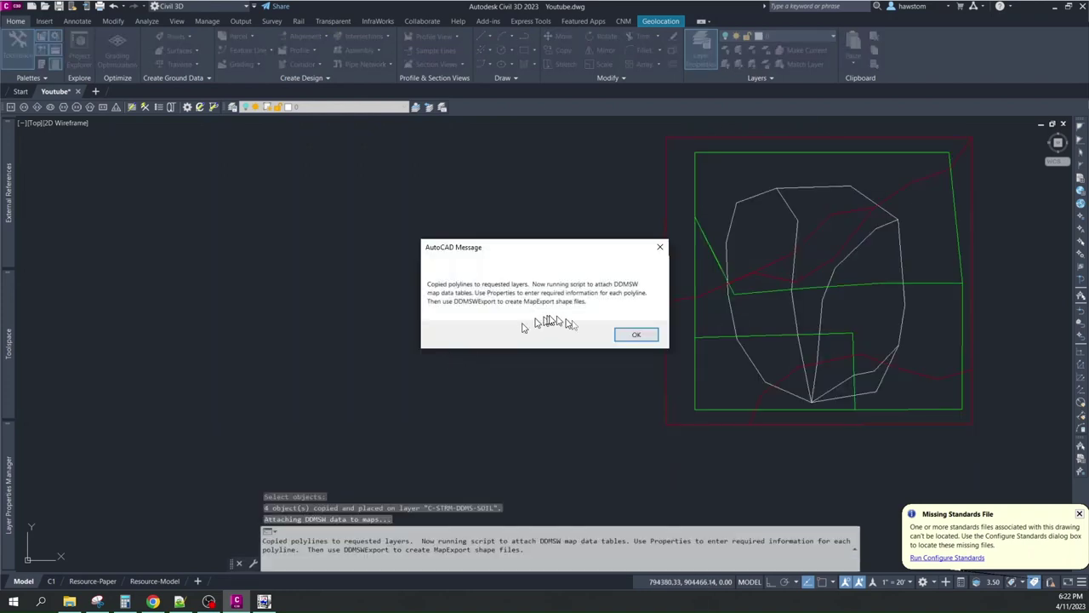
click(637, 338)
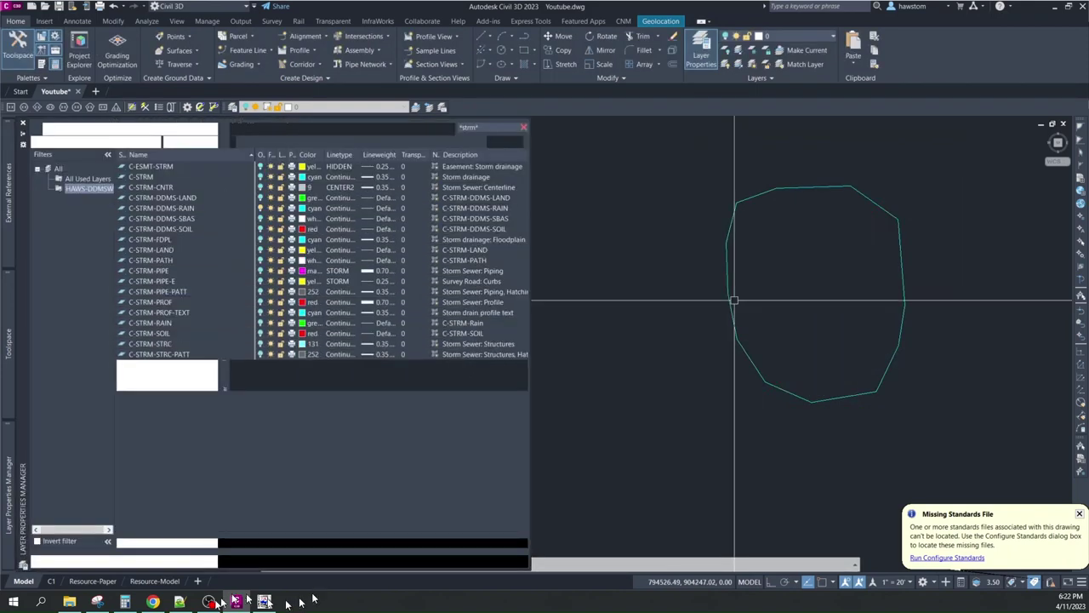
- Filter the layer list by *strm* and turn off C-STRM-DDMS-RAIN
key(alt+Tab)
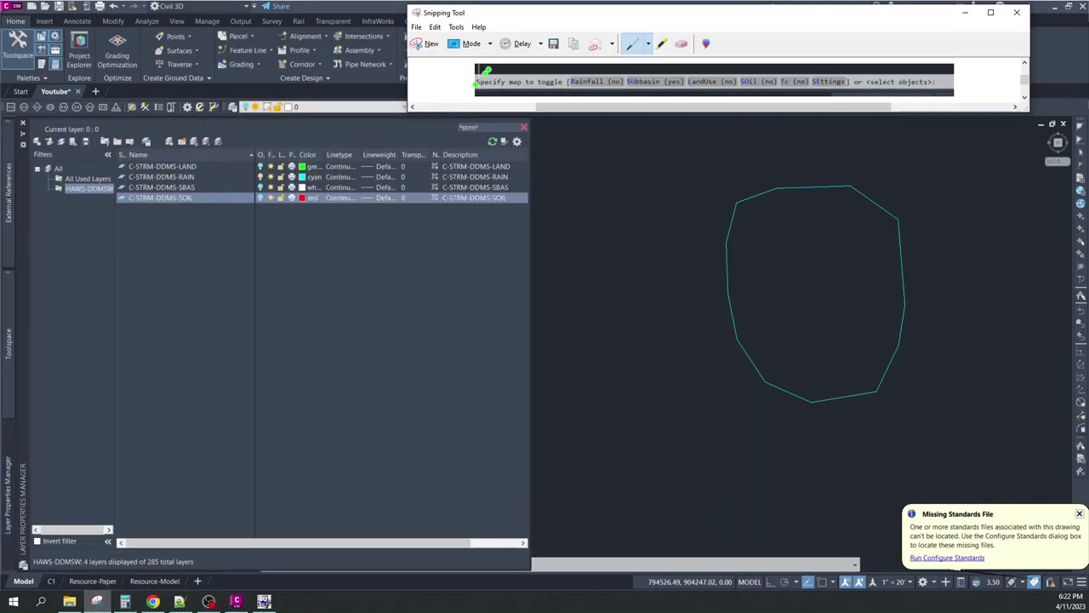
drag(798, 86, 807, 83)
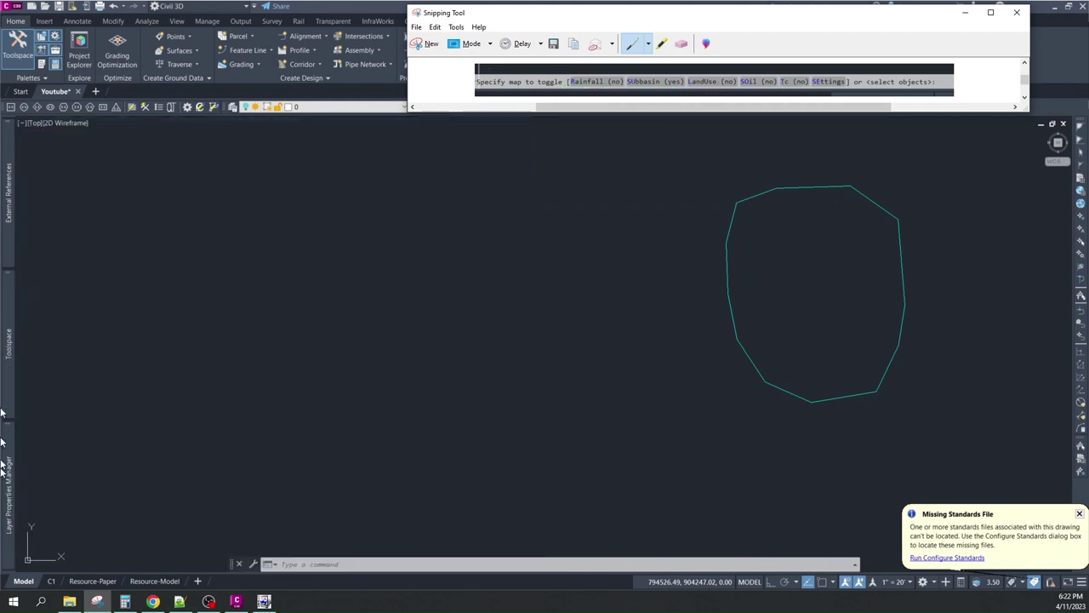
mouse_move(7, 532)
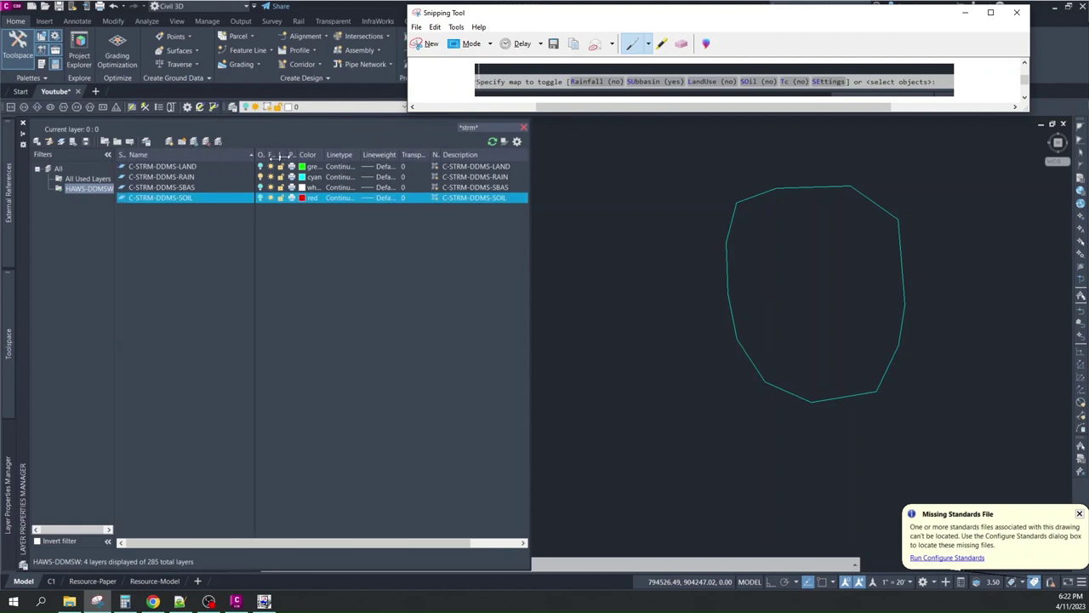
click(58, 168)
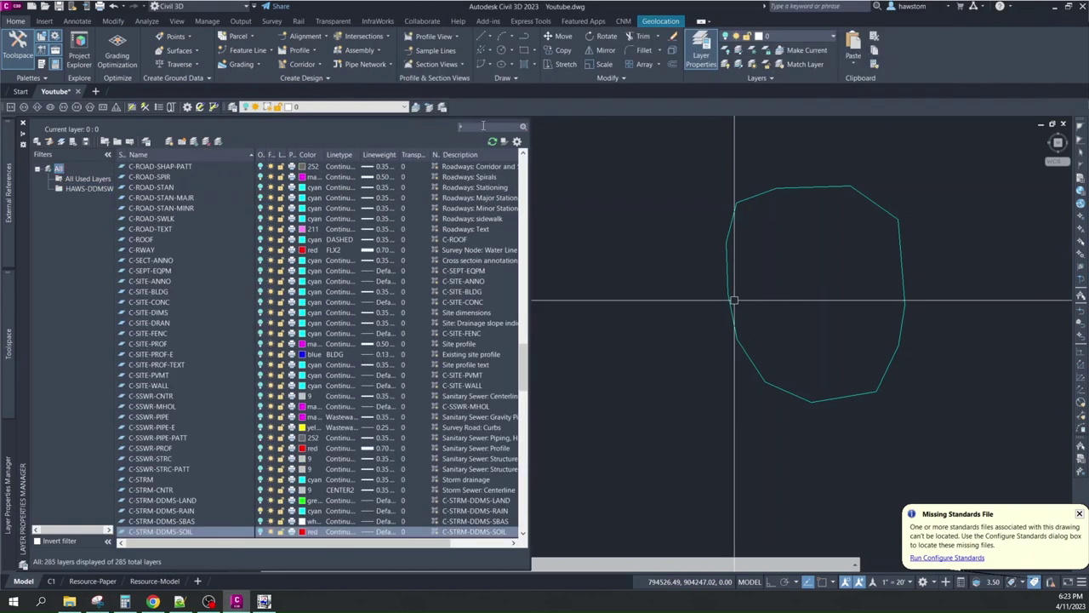
text(*strm*)
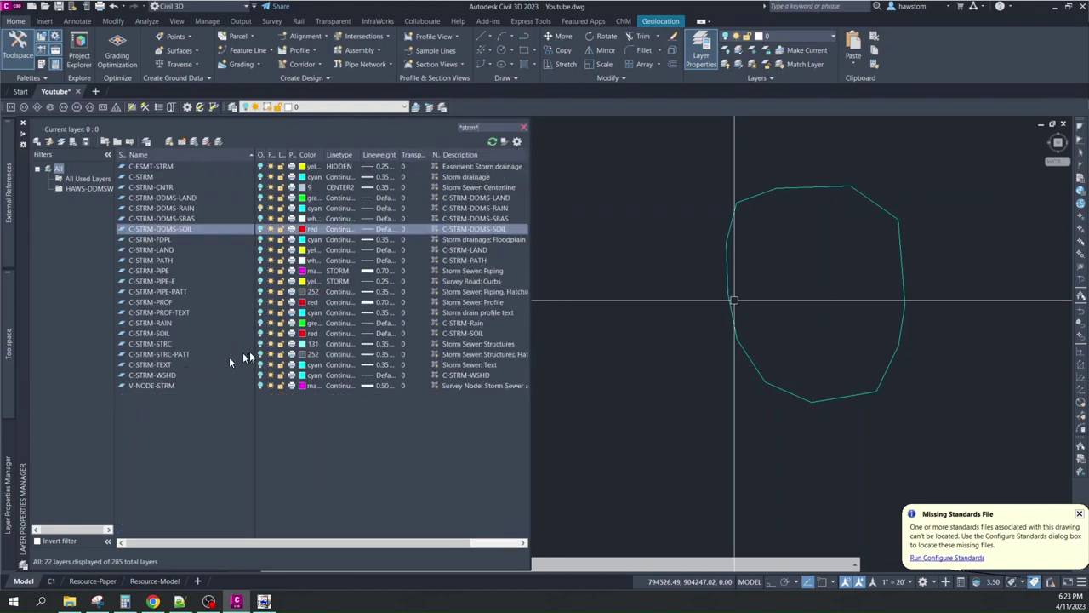
click(260, 260)
click(260, 208)
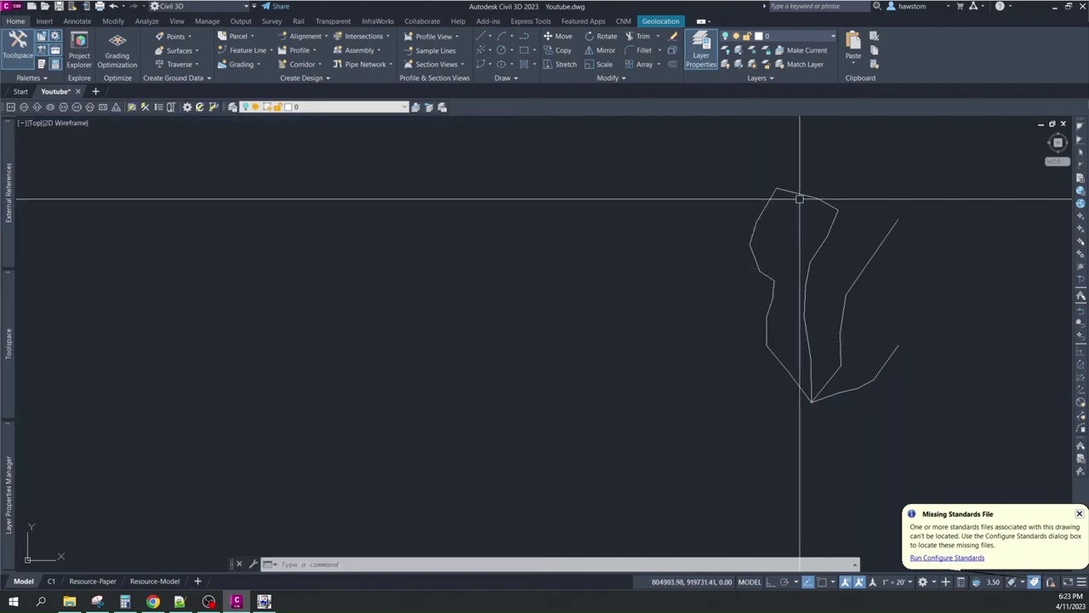
- Select the white flow-path polylines to check them, then clear the selection
click(799, 199)
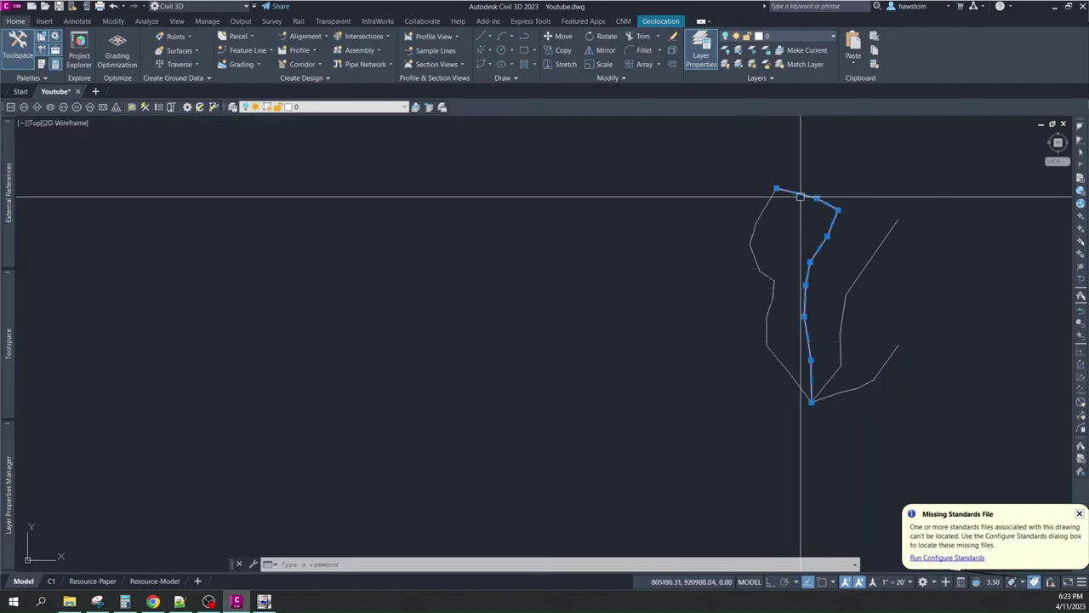
click(759, 225)
key(Escape)
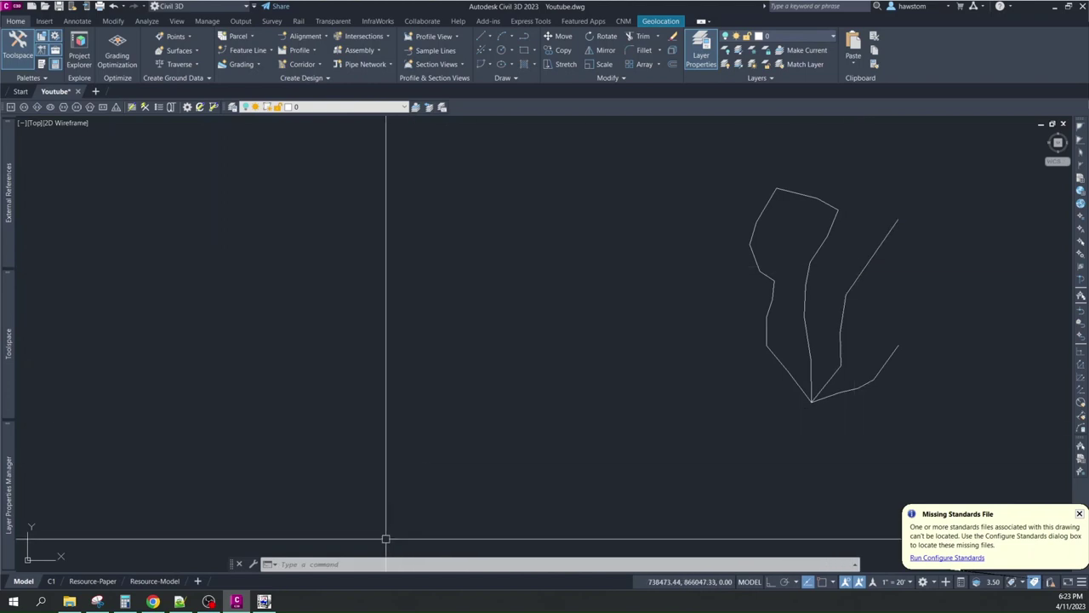
- Rerun the DDMSW map command with SOil set to no and Tc set to yes
text(co)
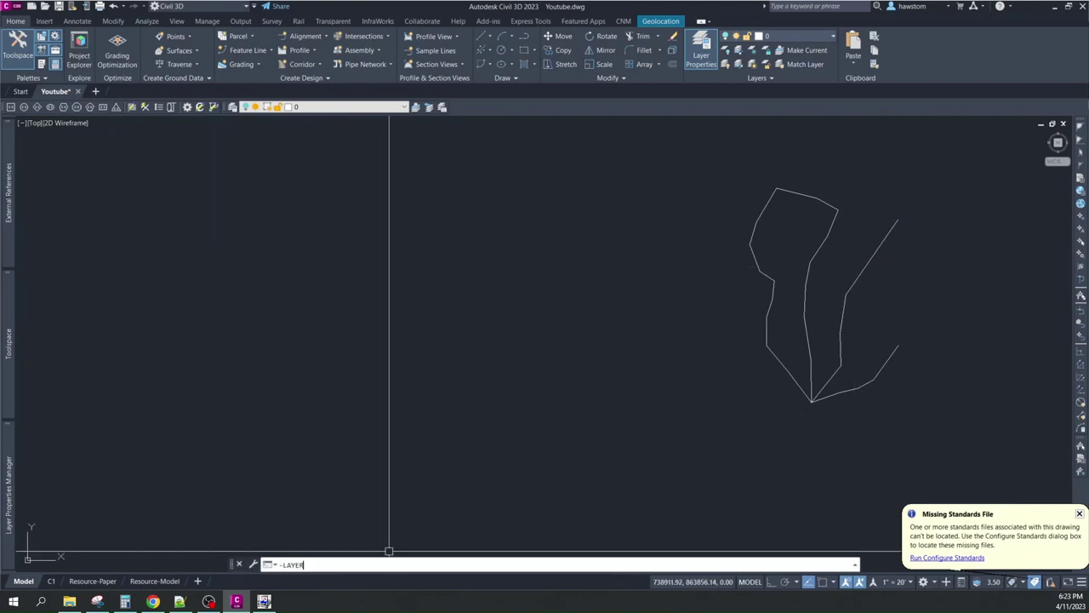
key(Return)
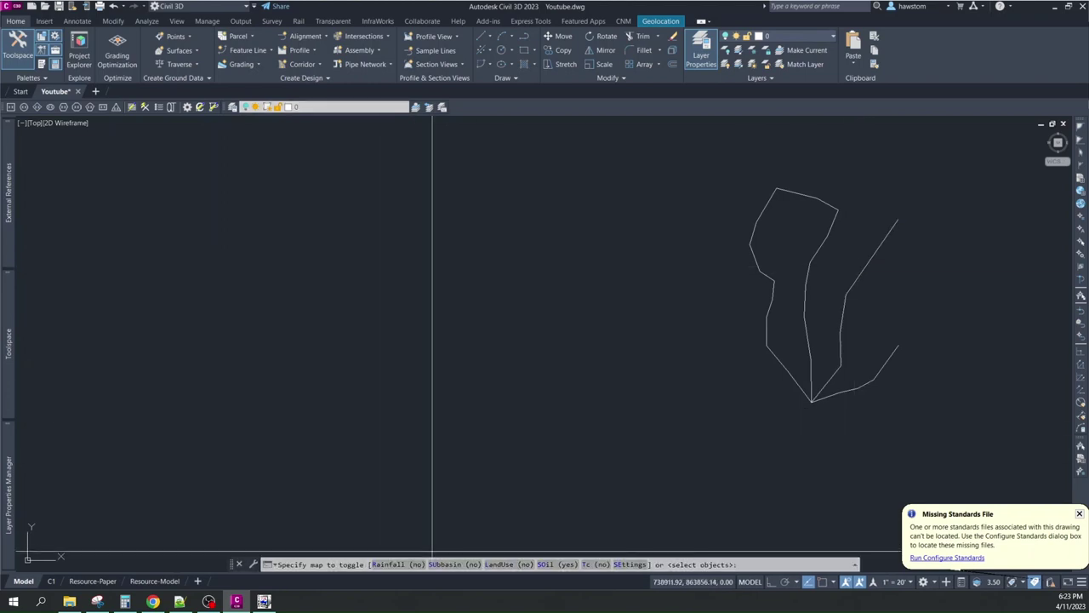
click(565, 565)
click(588, 566)
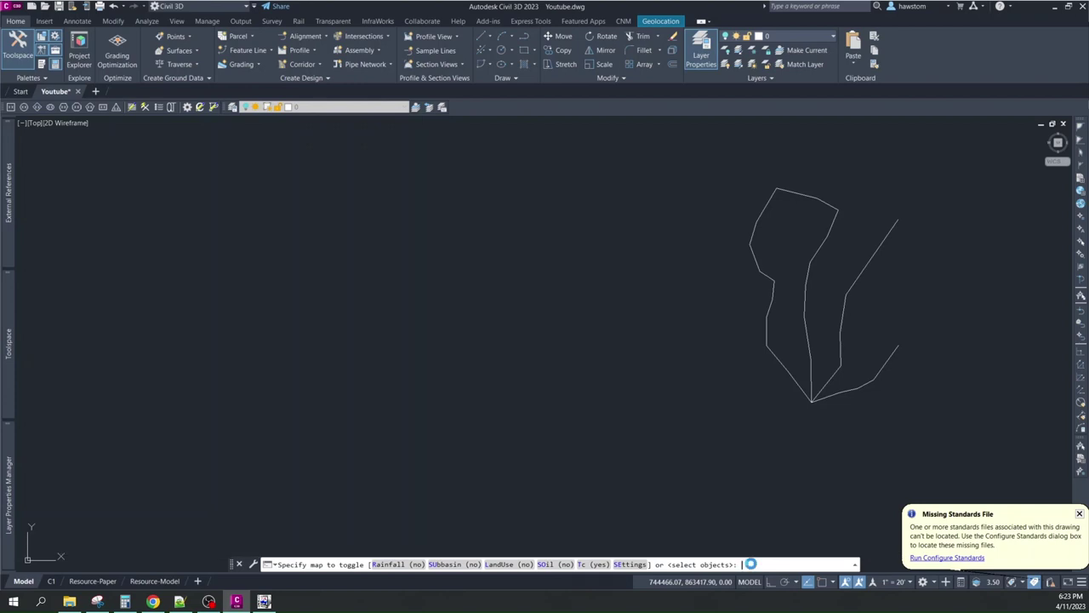
key(Return)
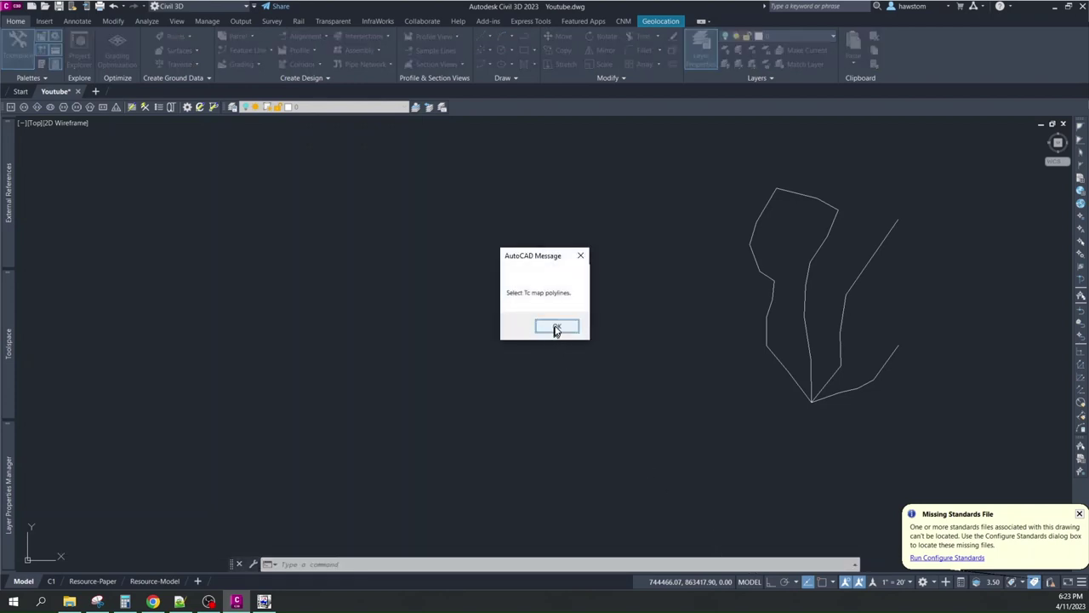
- Crossing-select the four flow paths and copy them onto C-STRM-DDMS-TCON
click(557, 327)
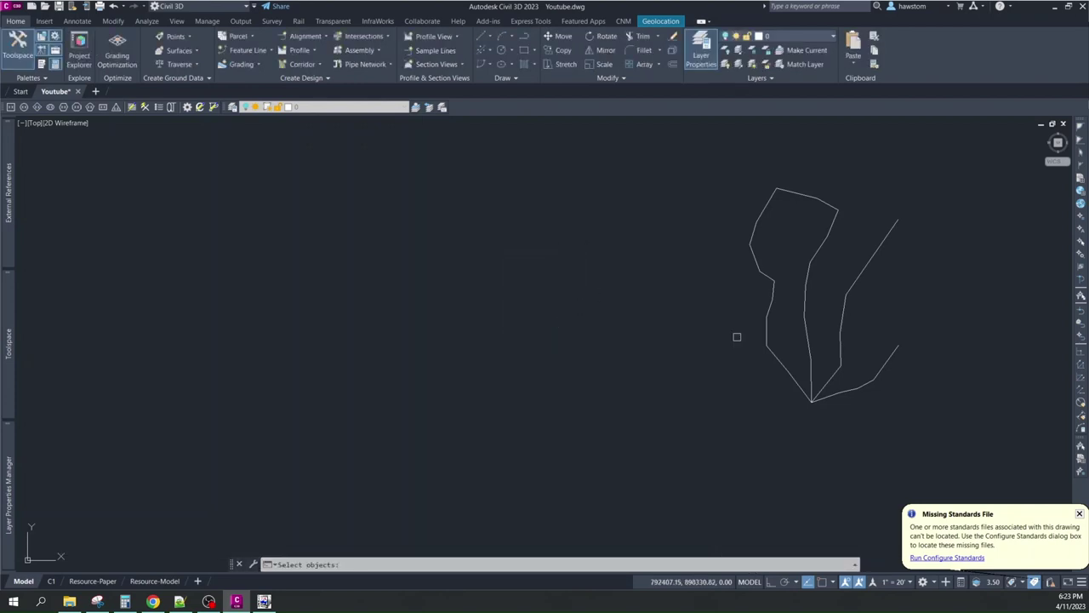
click(900, 411)
click(681, 309)
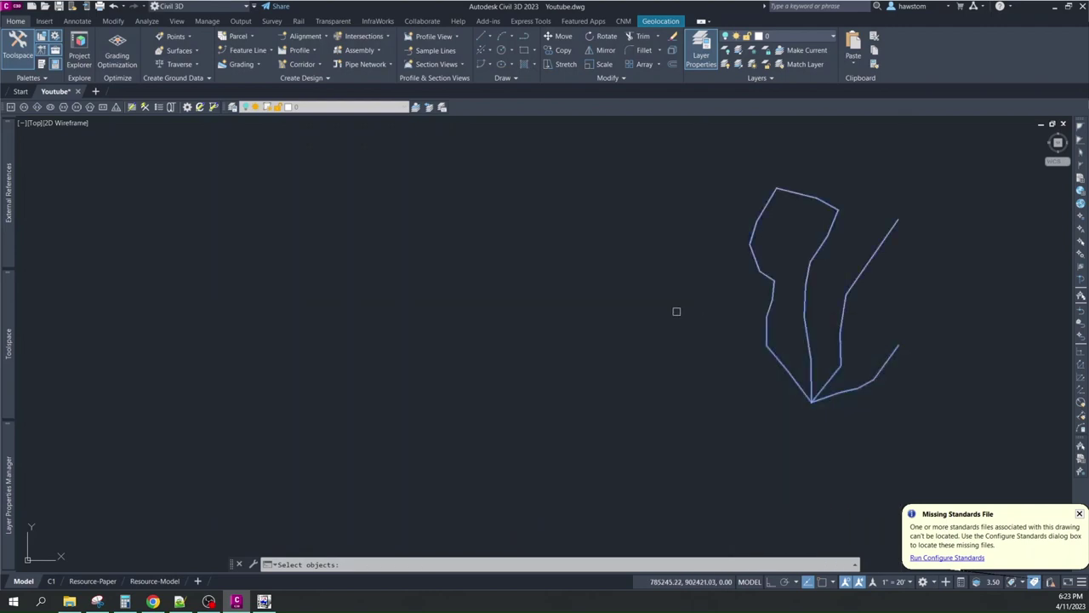
key(Return)
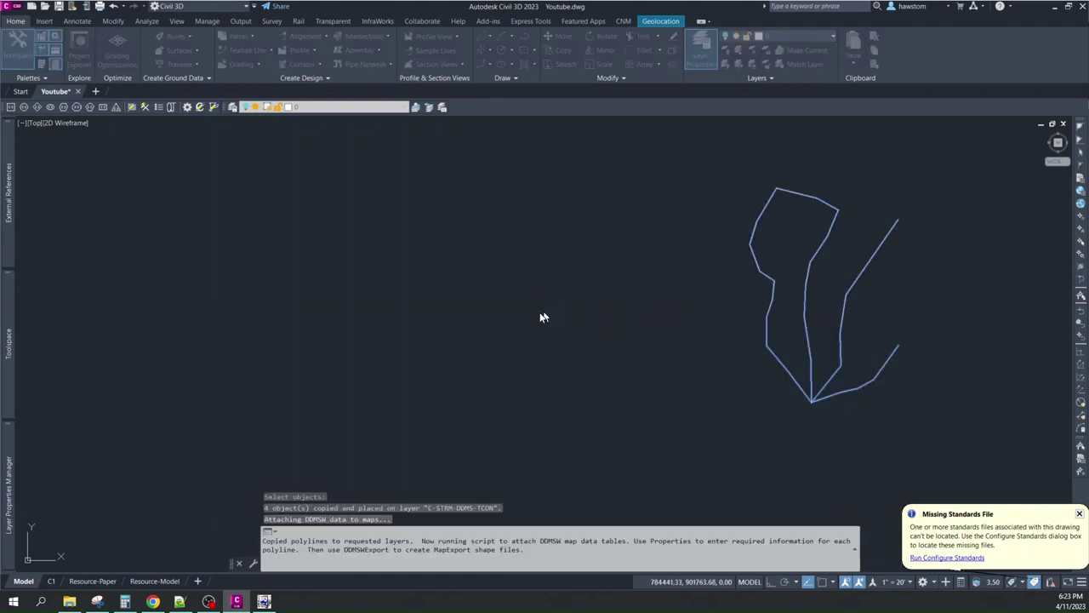
click(638, 335)
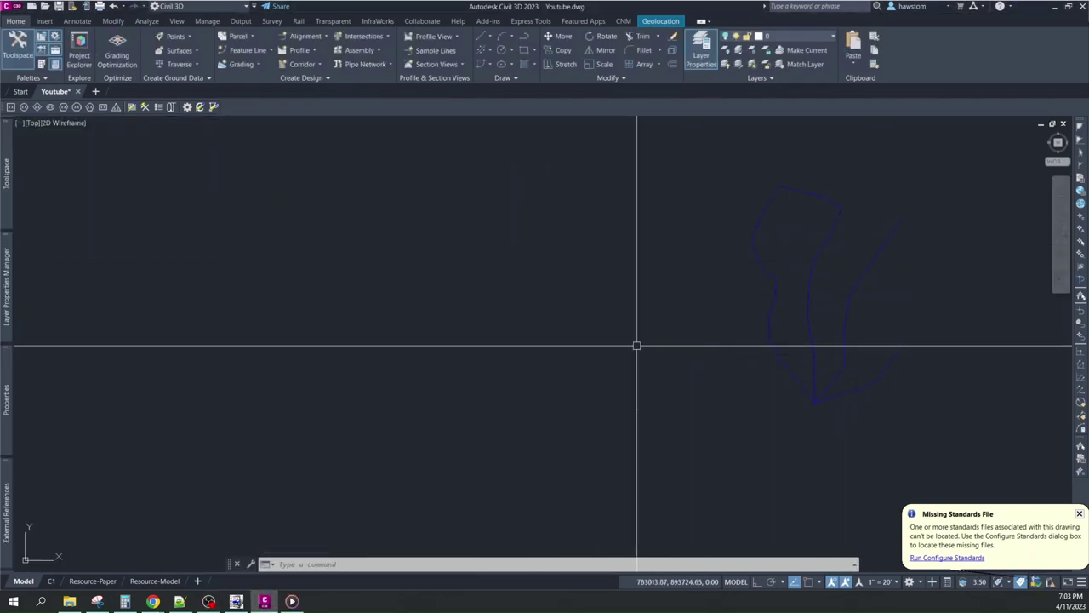
- Turn off TCON and LAND, turn on RAIN, and inspect the rainfall polygon (BASINID 01, RAINID DEFAULT)
mouse_move(5, 309)
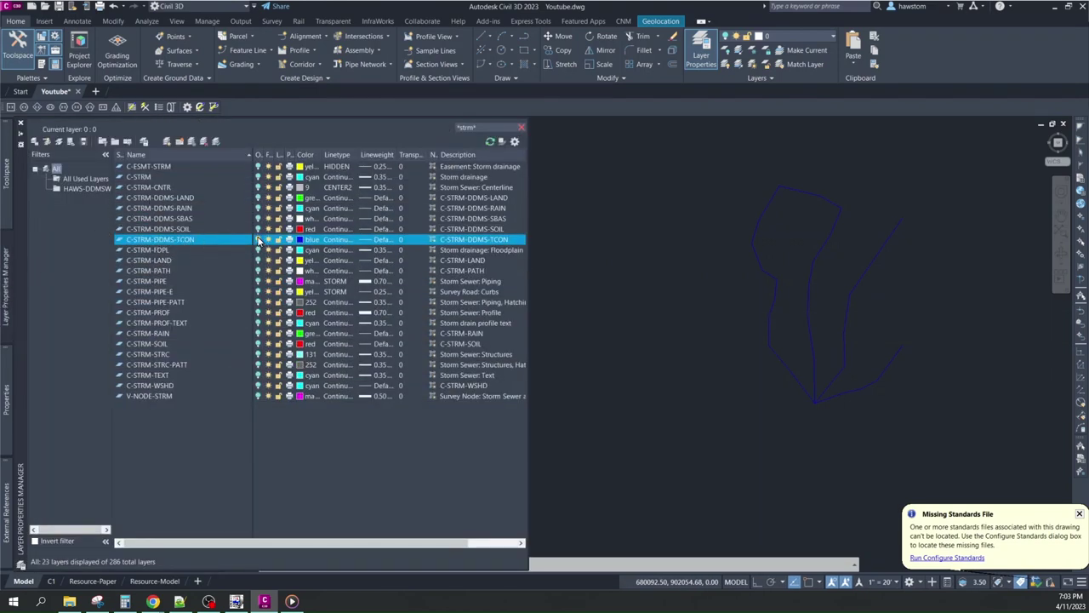
click(258, 240)
click(258, 199)
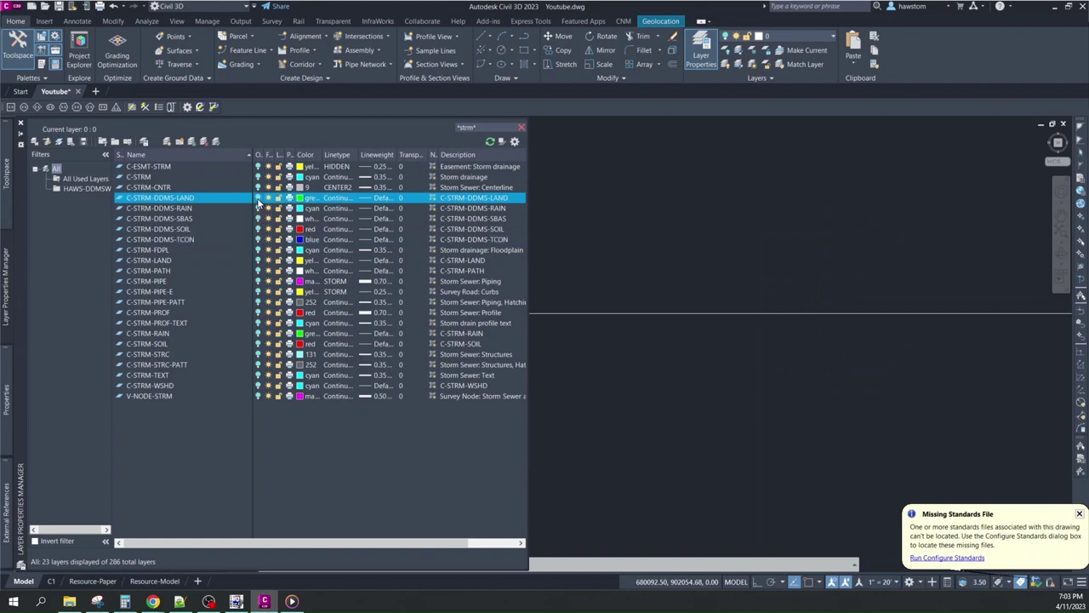
click(258, 200)
click(258, 208)
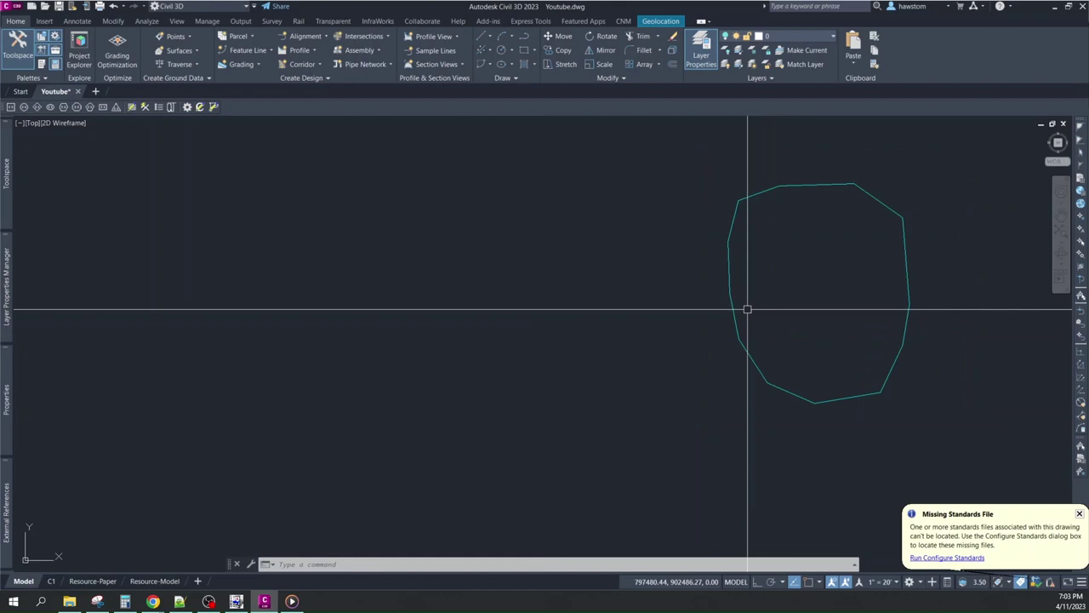
click(729, 292)
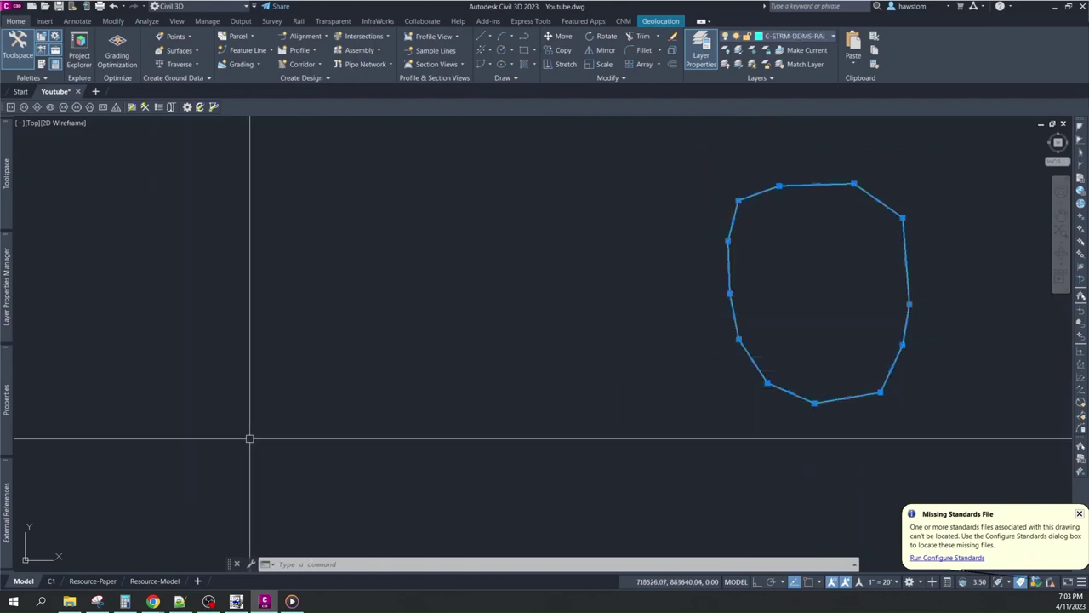
mouse_move(5, 399)
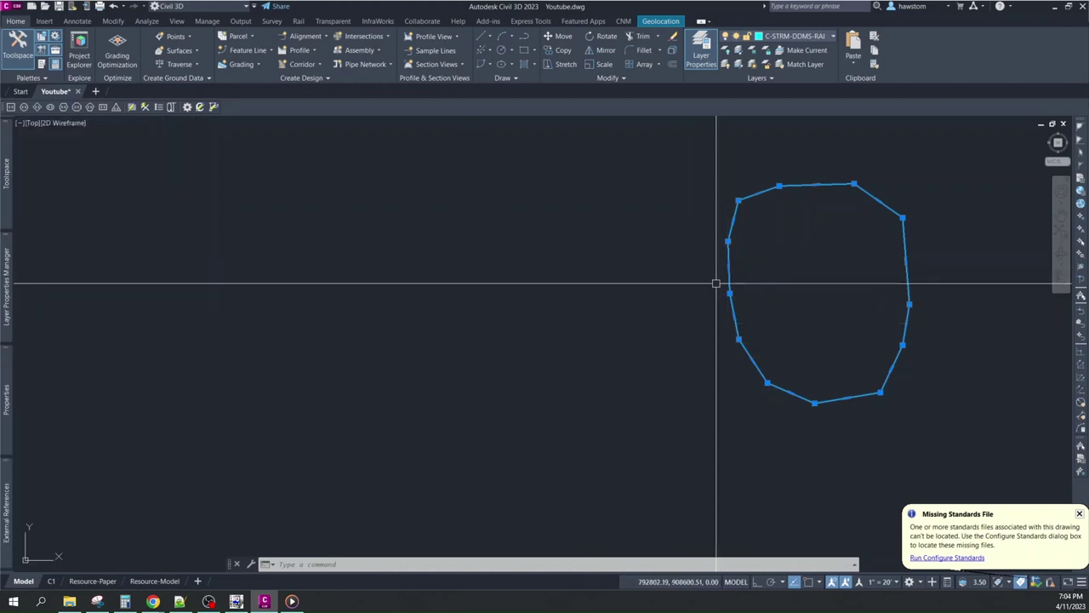
- Turn off C-STRM-DDMS-RAIN and turn on C-STRM-DDMS-SBAS
mouse_move(5, 304)
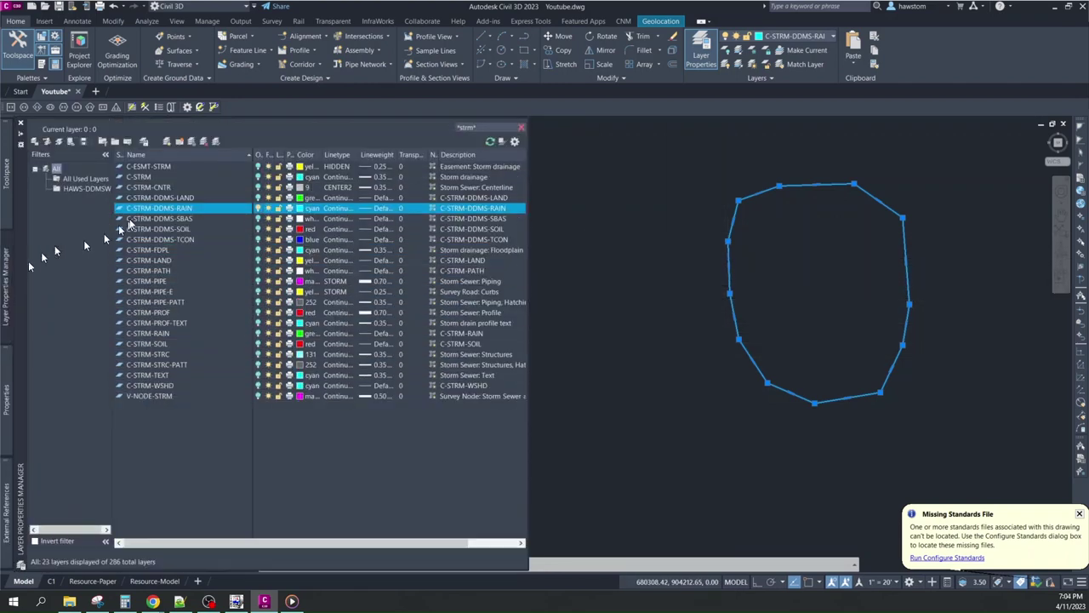
click(262, 212)
click(260, 219)
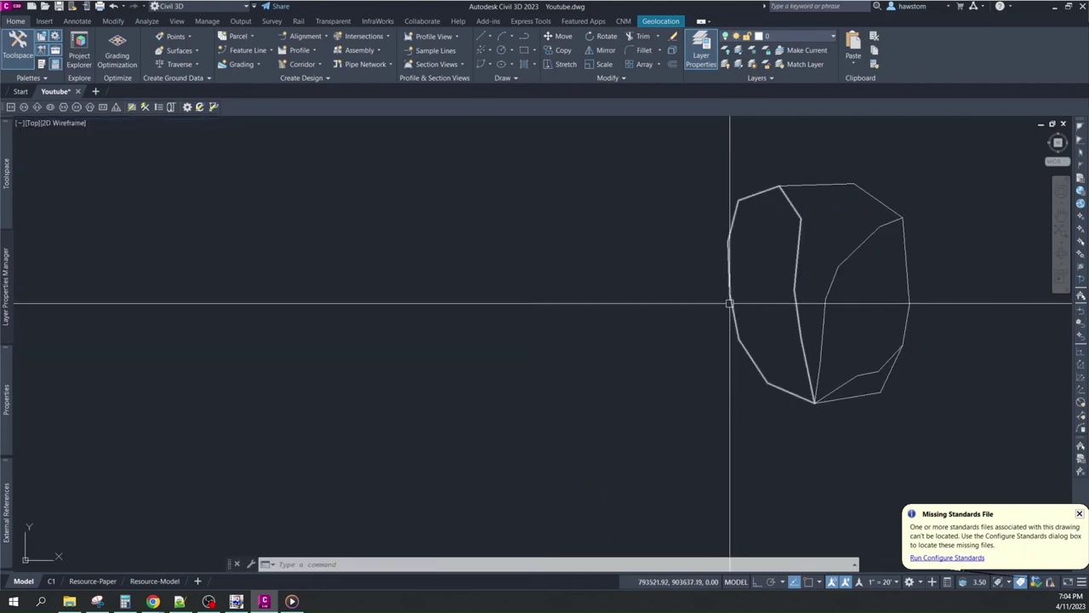
- Set the left subbasin polyline's AREAID to W1 in Properties
click(731, 303)
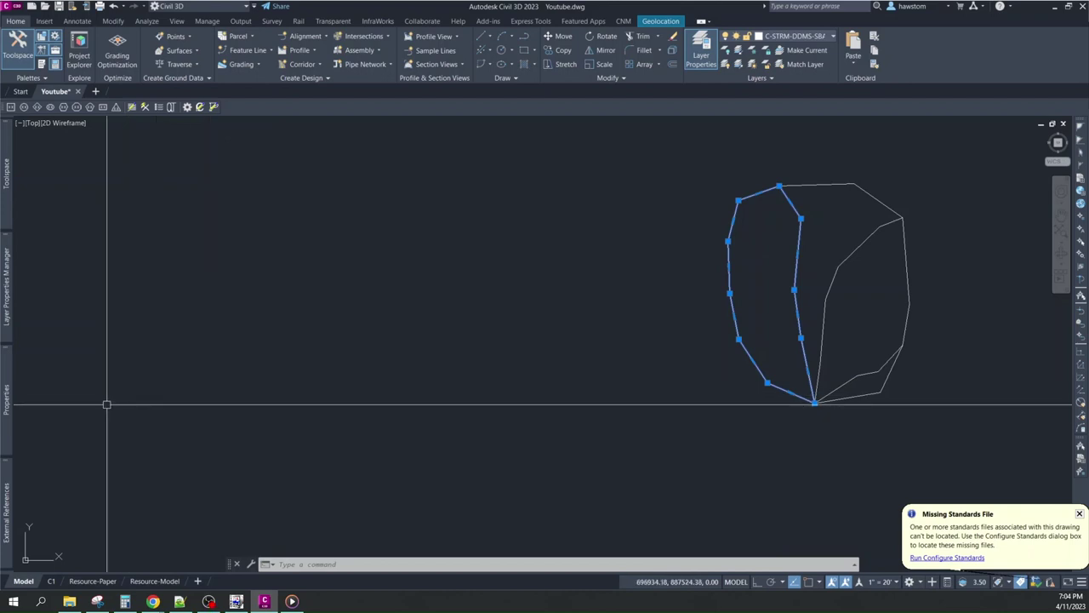
mouse_move(7, 406)
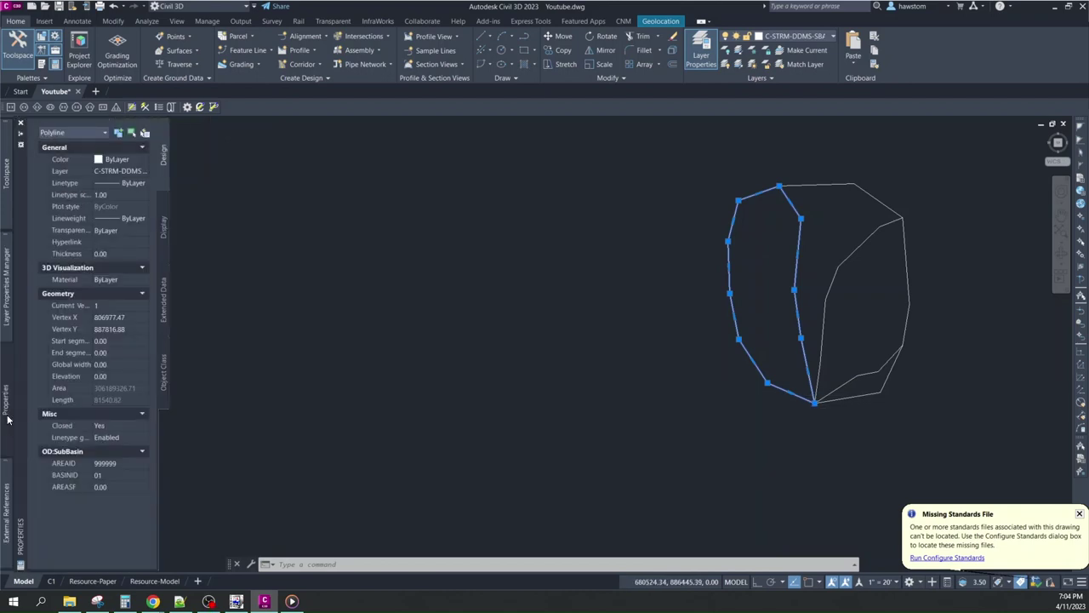
click(105, 463)
key(Tab)
key(Escape)
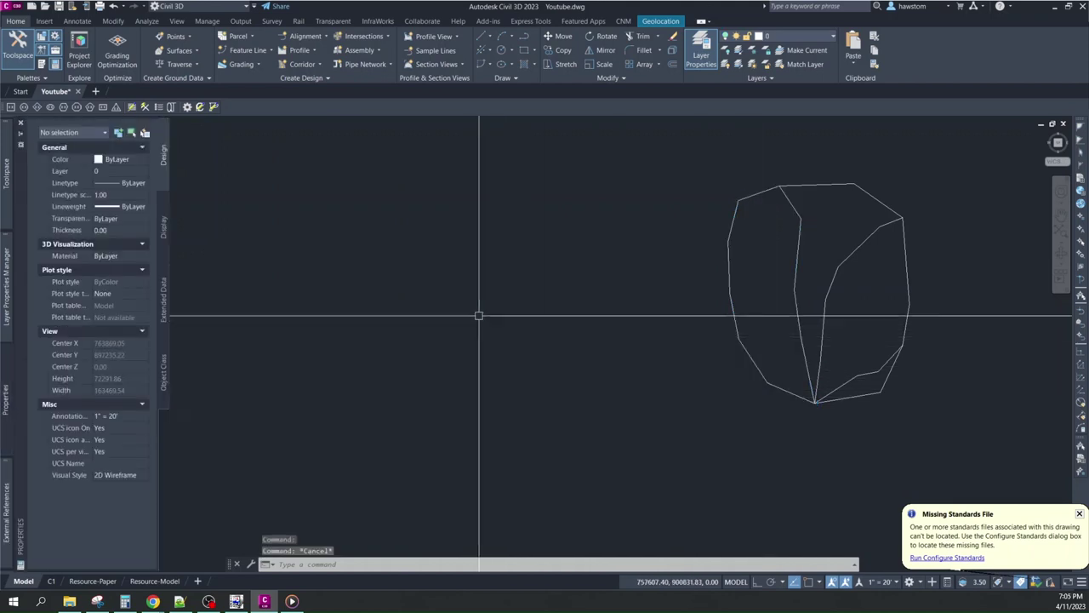
mouse_move(4, 278)
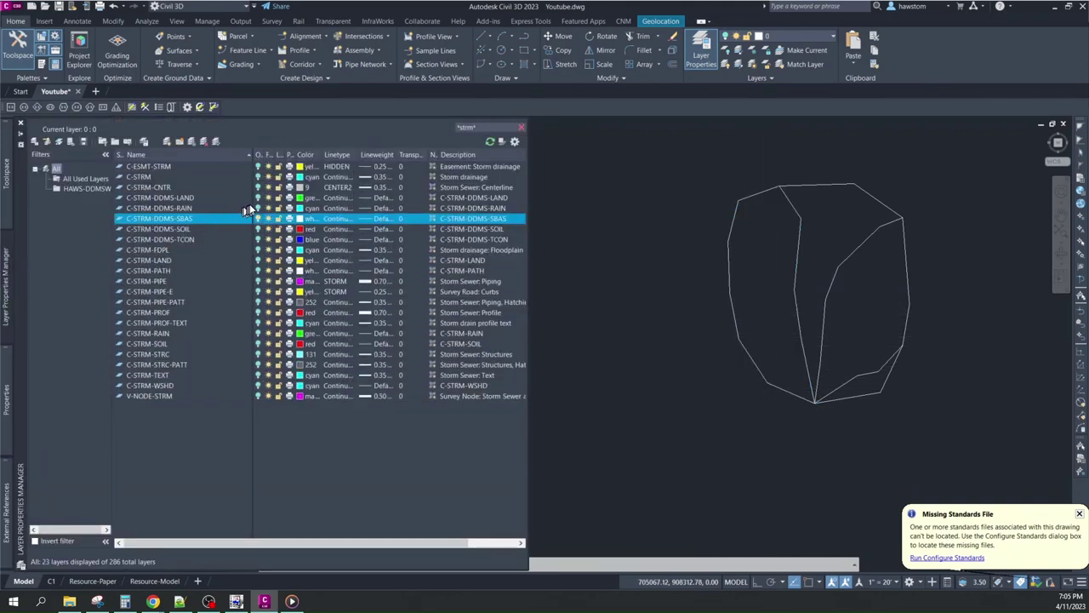
- Swap SBAS for C-STRM-DDMS-LAND and inspect the rectangle's LUCODE of 999
click(259, 218)
click(260, 198)
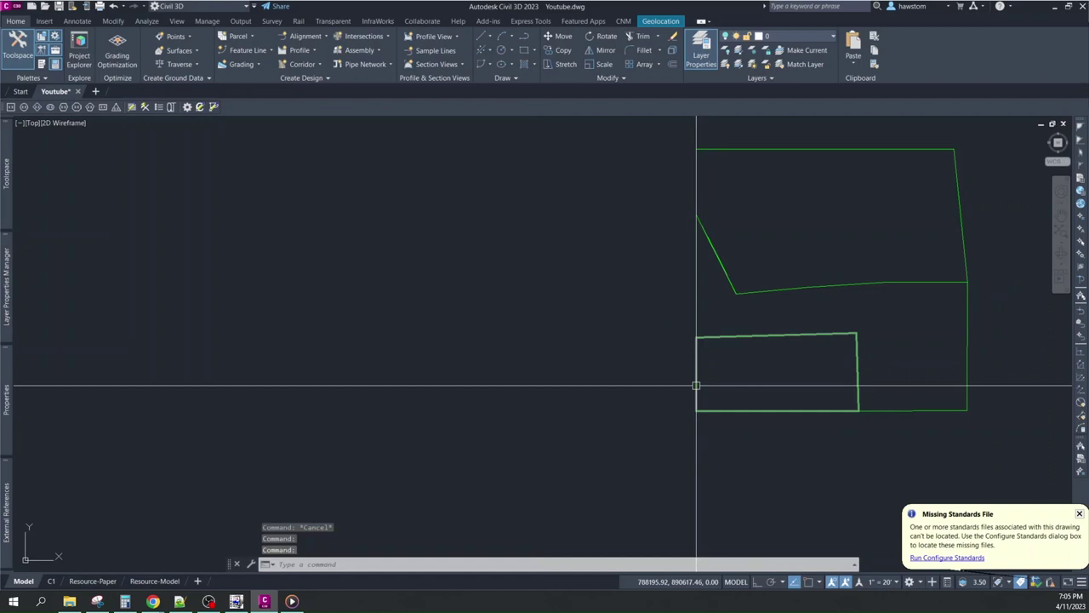
click(696, 383)
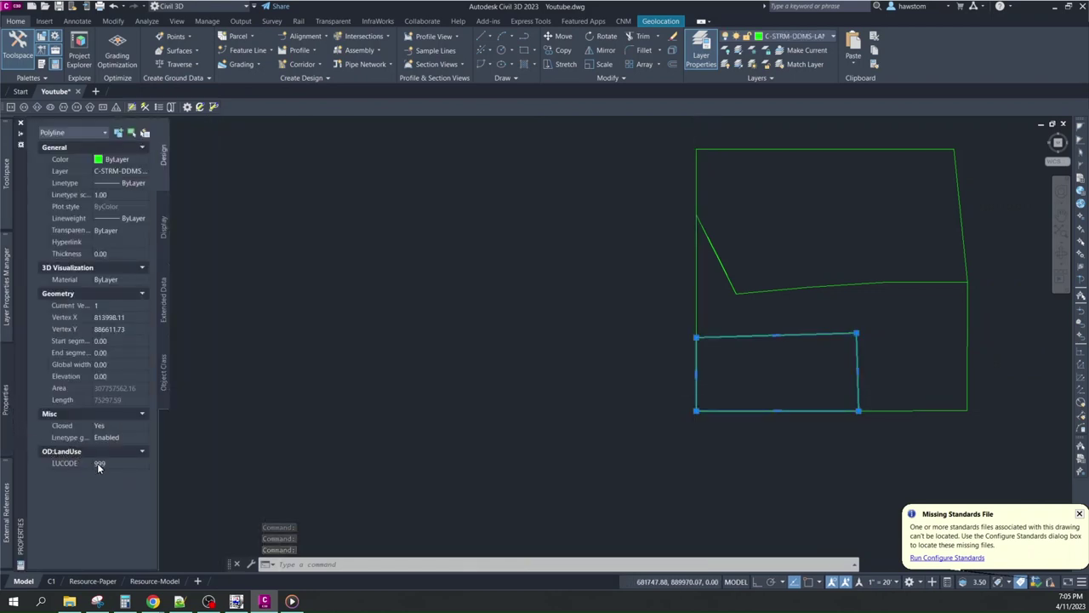
key(Escape)
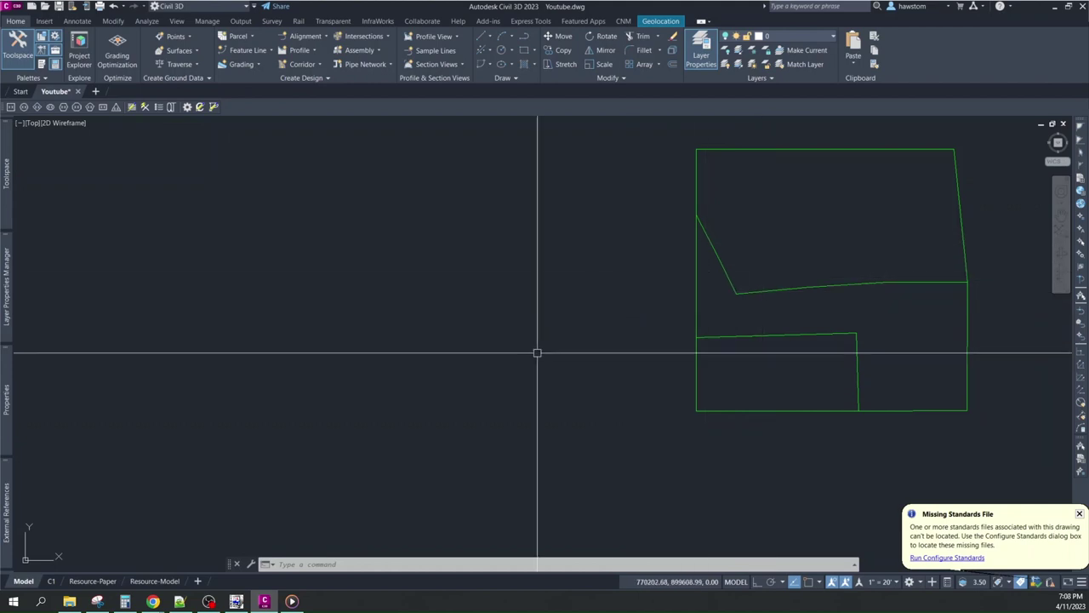
- Accept the DDMSW disclaimer and open the EXAMPLE4 project
click(236, 601)
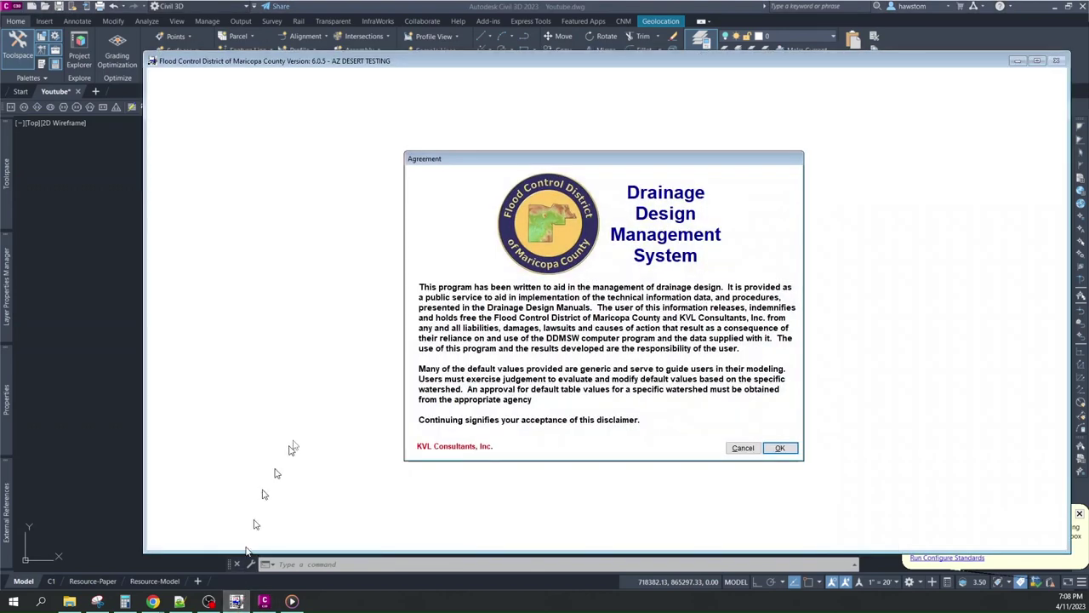
click(780, 448)
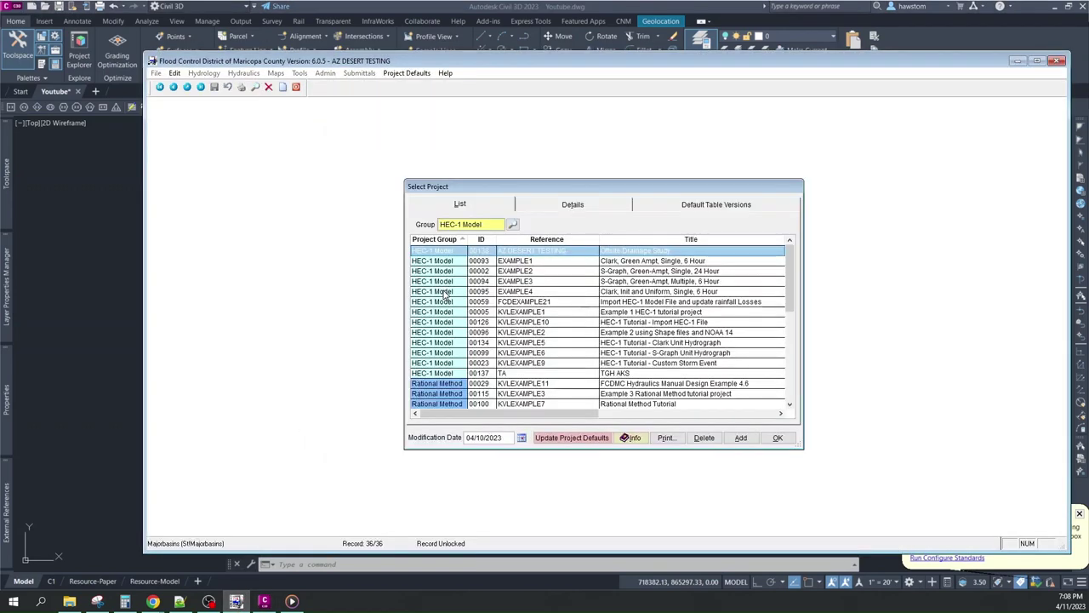
click(445, 293)
click(777, 437)
- Browse the Hydrology > Land Use Defaults code table, then return to Civil 3D
click(204, 74)
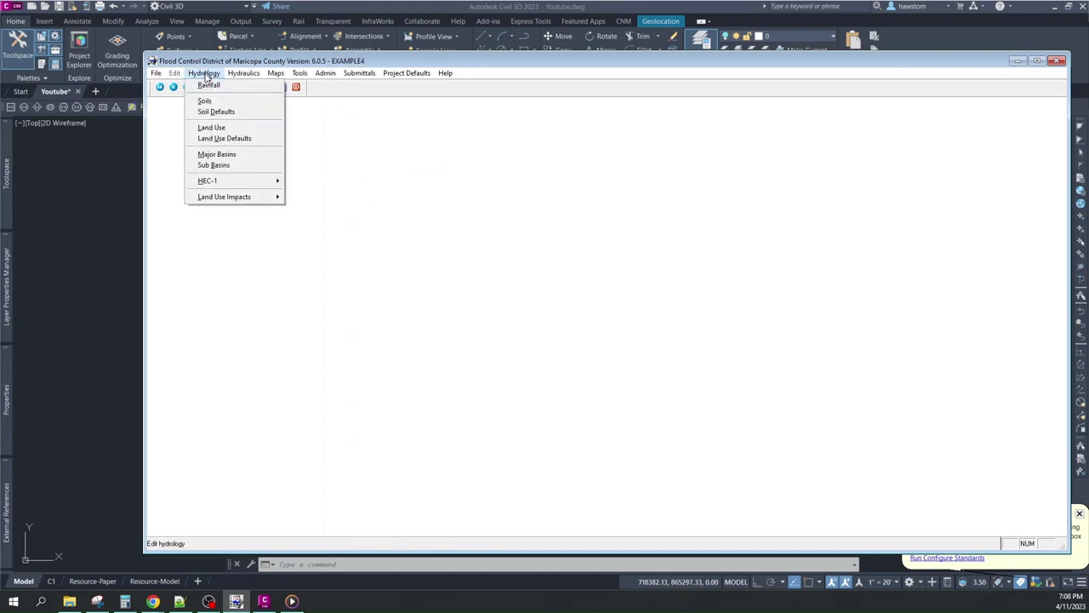
click(205, 73)
click(204, 73)
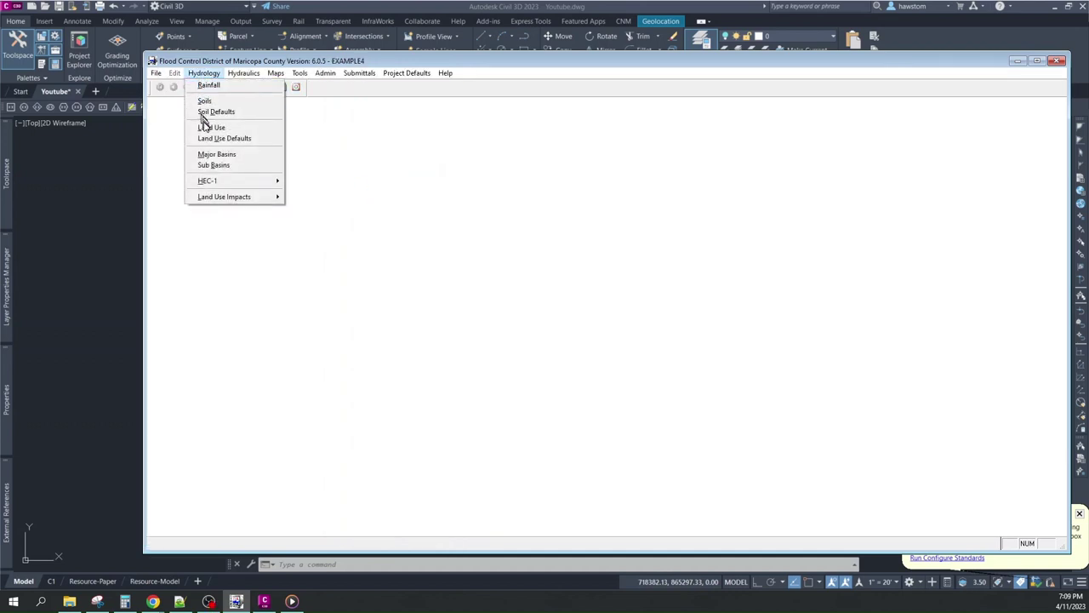
click(217, 137)
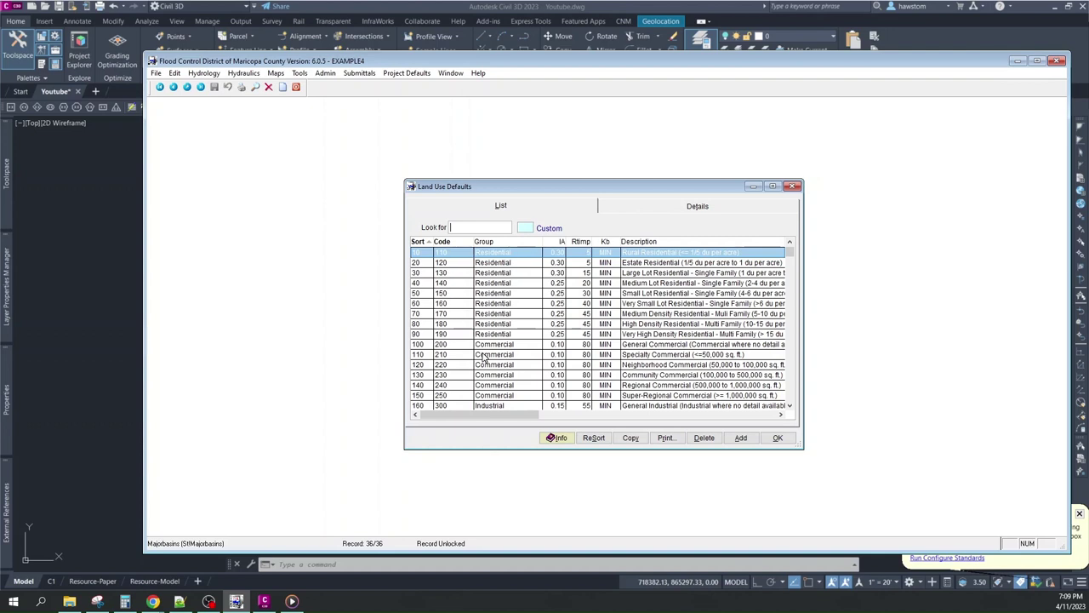
click(516, 388)
scroll(523, 390, down, 8)
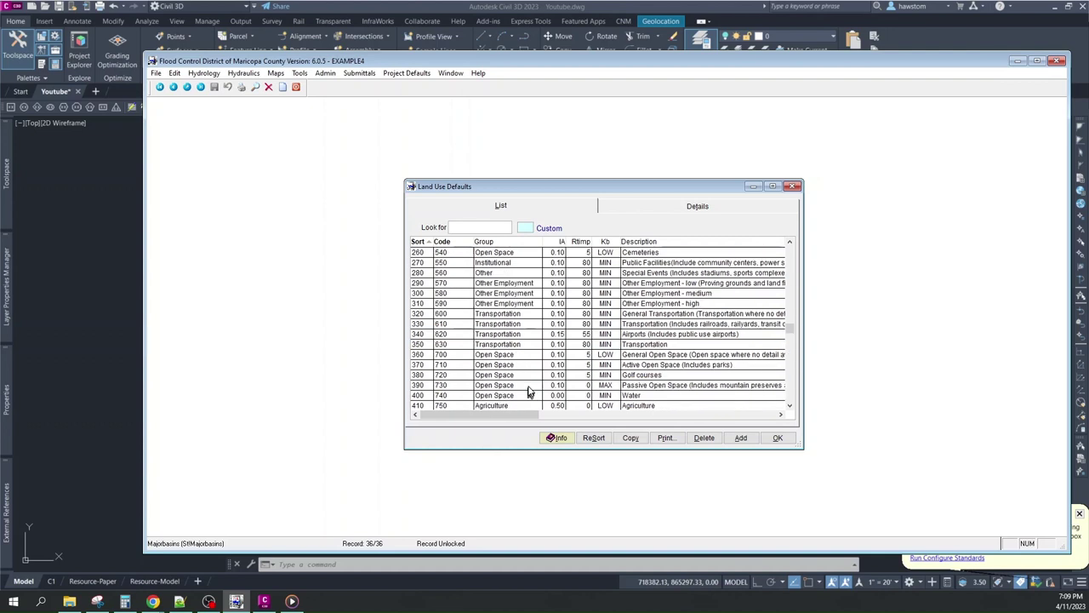
scroll(530, 375, down, 2)
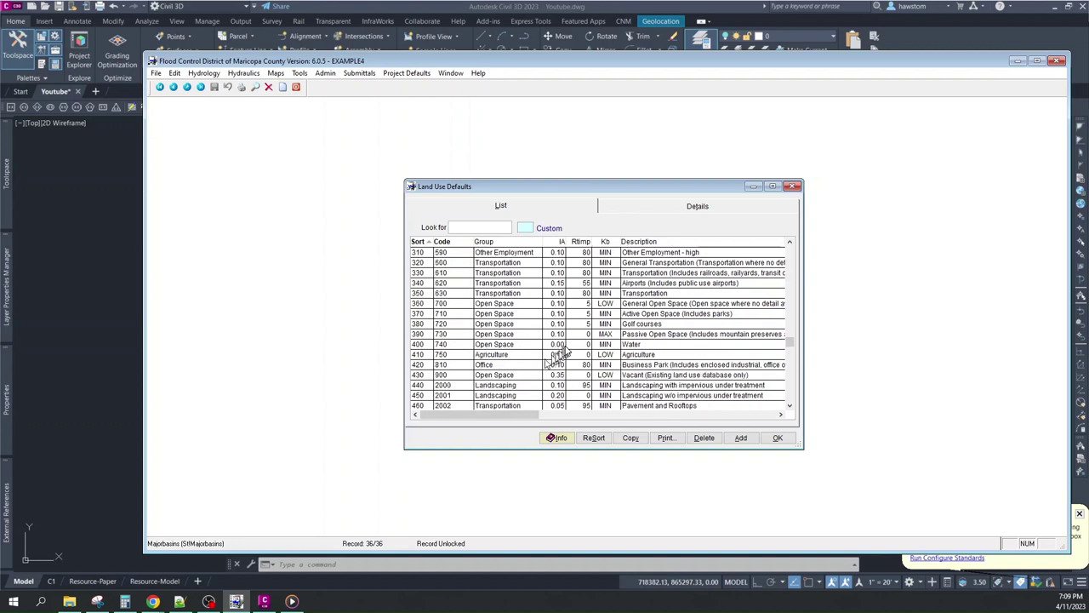
scroll(573, 349, up, 2)
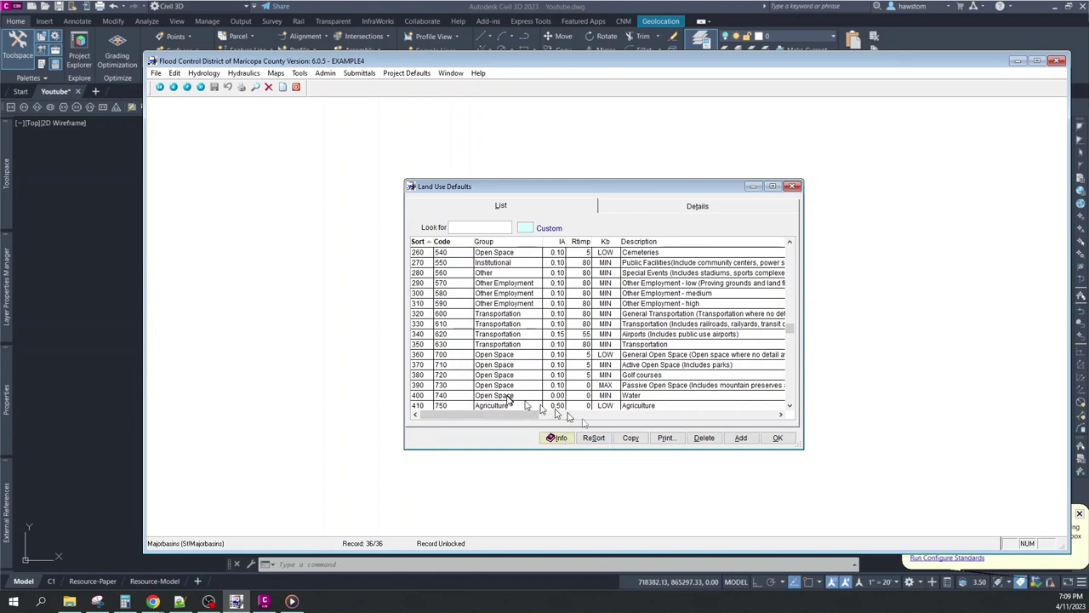
click(776, 438)
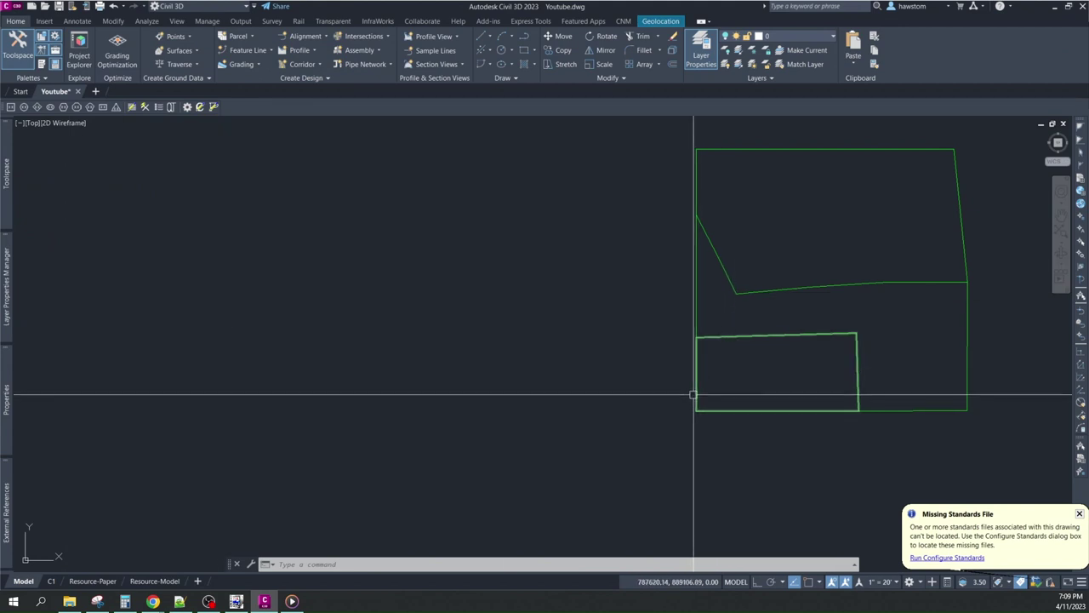
- Set LUCODE 140 on the small rectangle and 120 on the L-shaped polygon
click(695, 394)
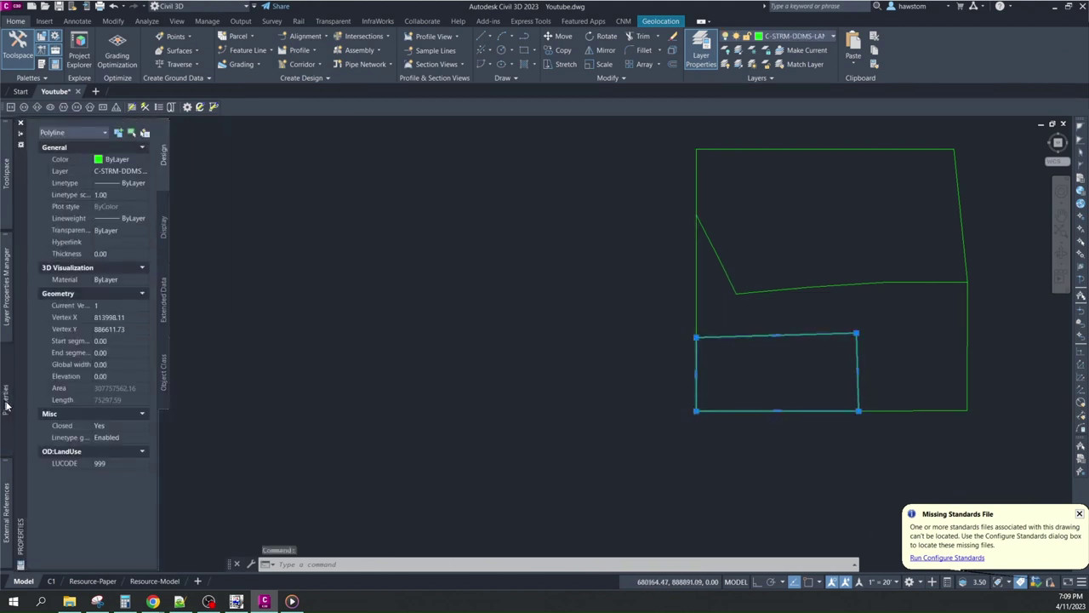
click(99, 464)
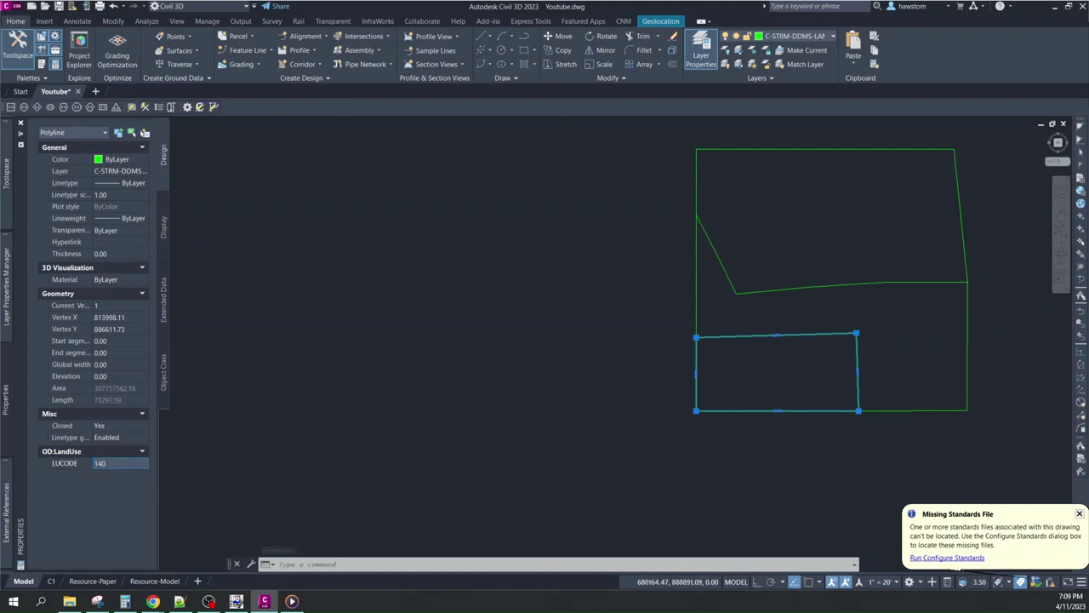
key(Return)
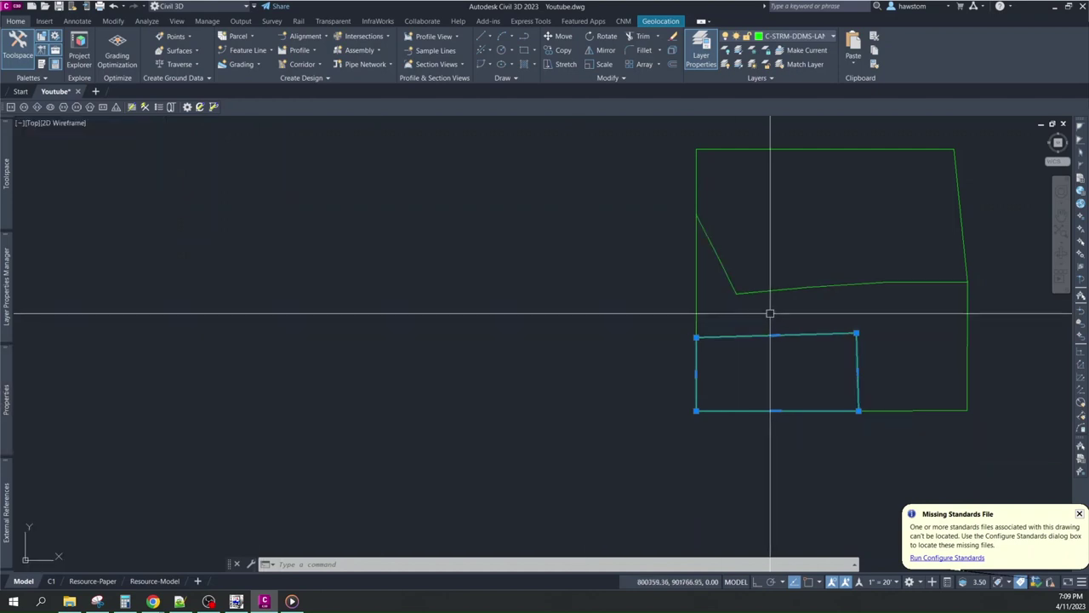
key(Escape)
click(697, 272)
mouse_move(7, 406)
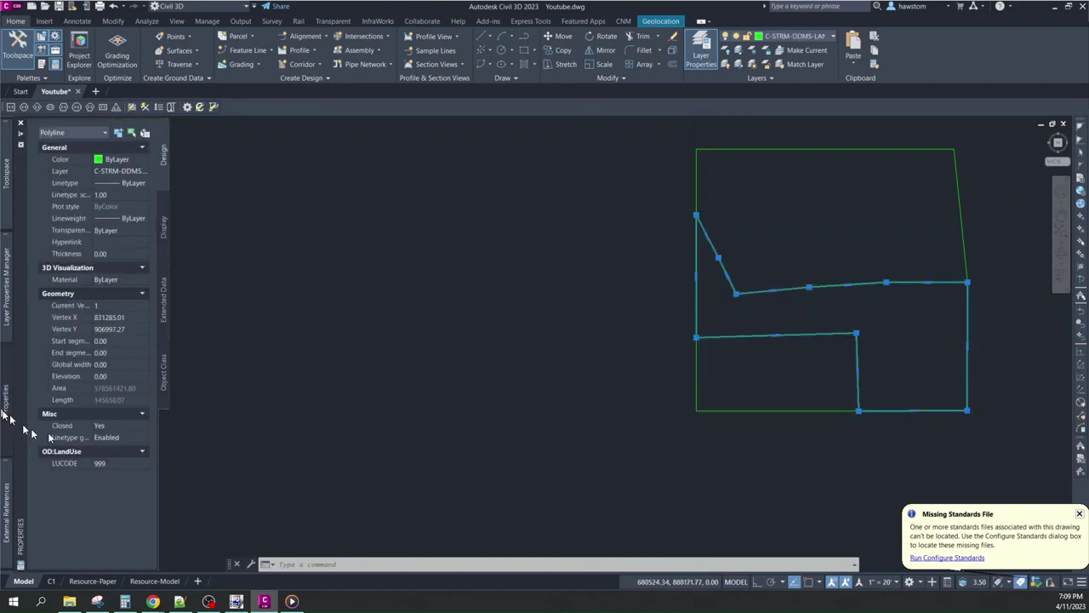
click(96, 465)
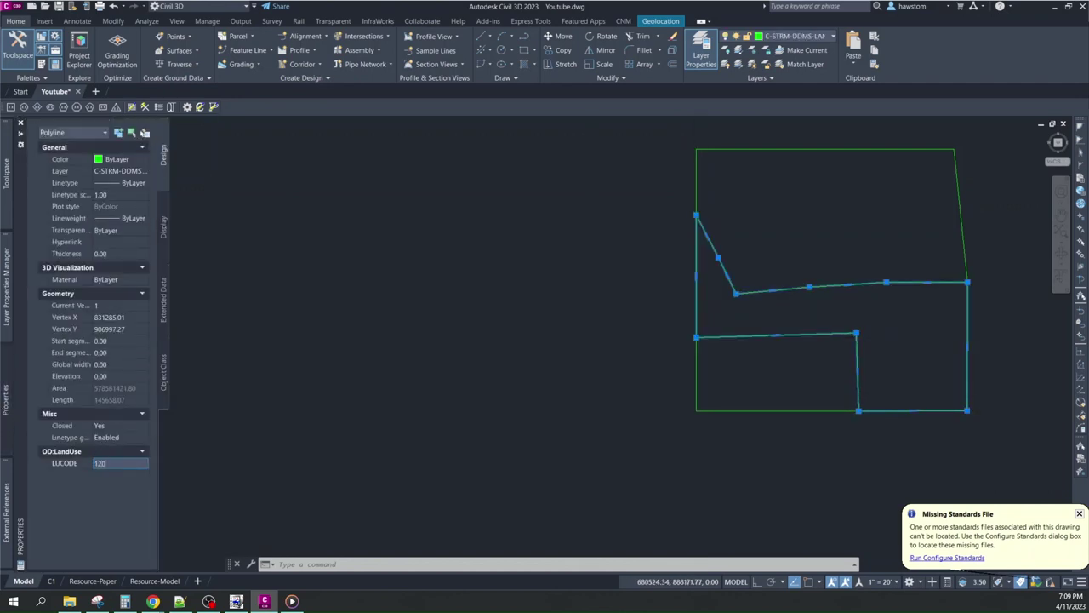
key(Return)
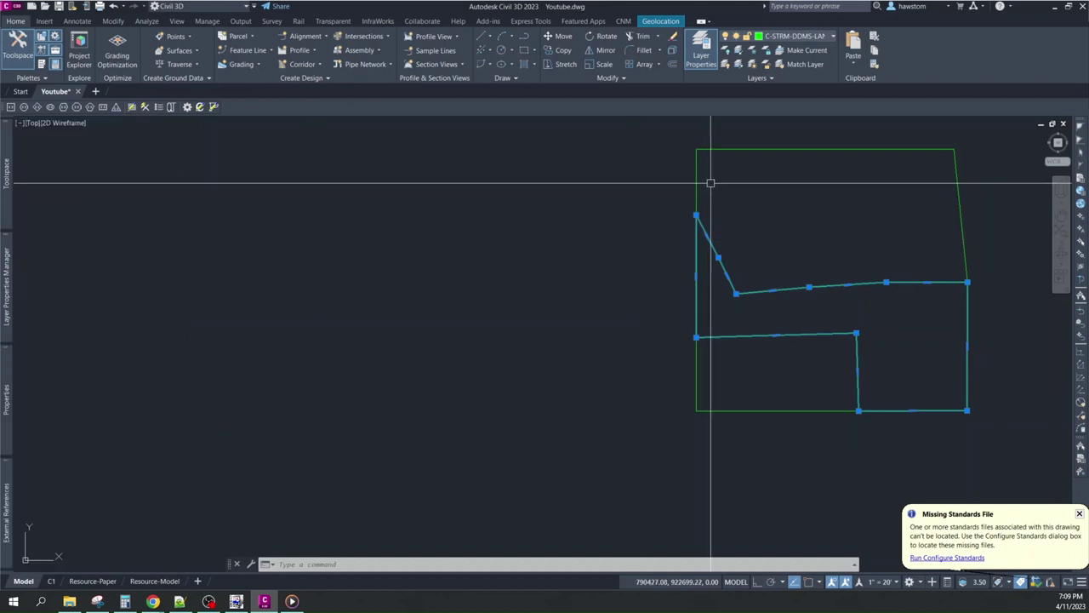
key(Escape)
- Change the upper land-use polygon's LUCODE from 999 to 700
click(697, 181)
mouse_move(10, 426)
click(102, 465)
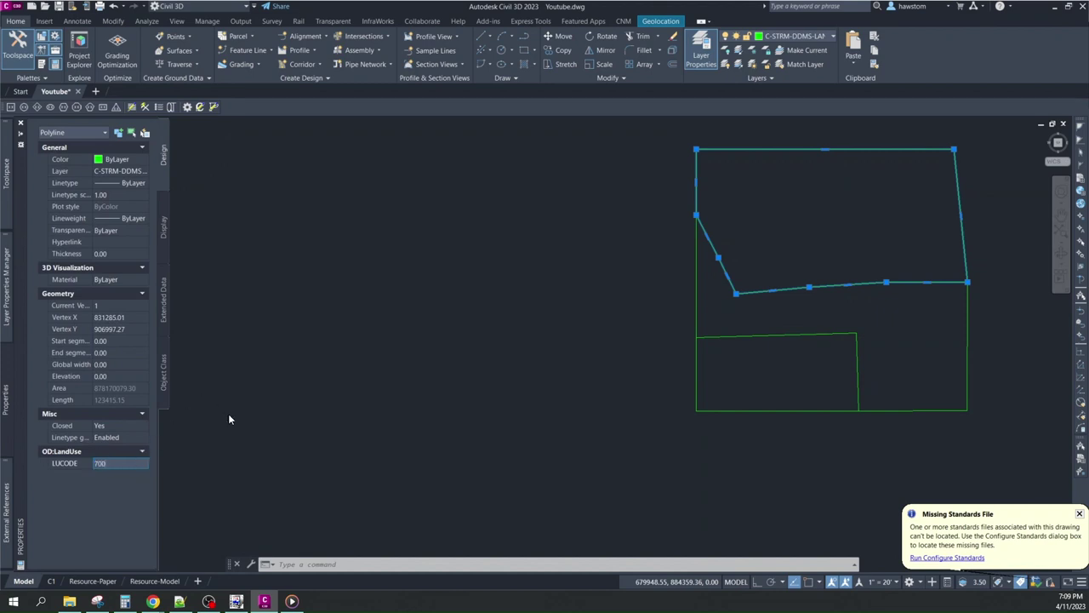
key(Return)
key(Escape)
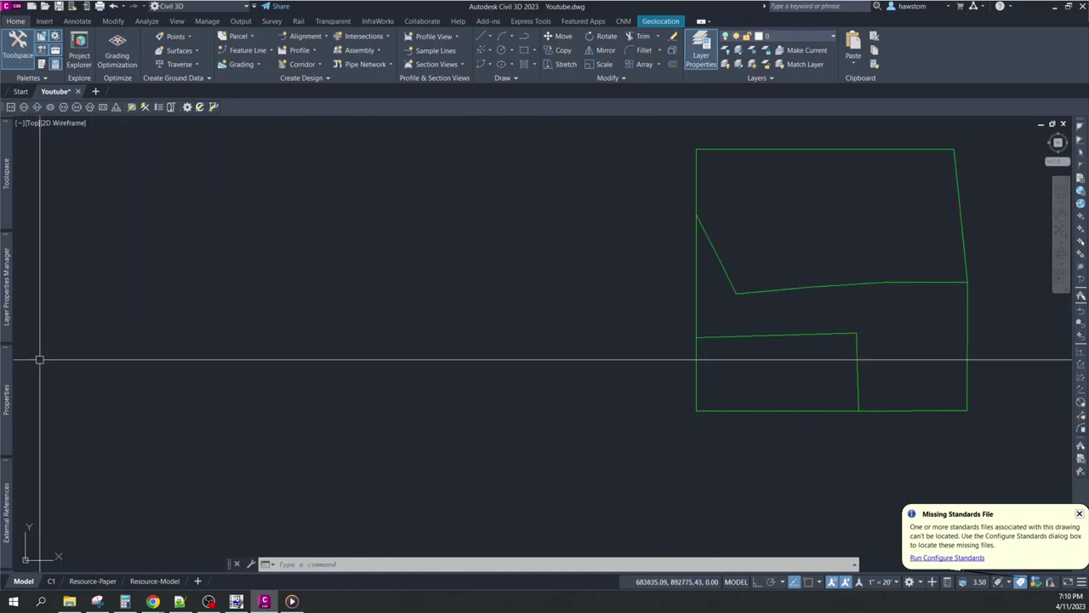
- Swap LAND for the red C-STRM-DDMS-SOIL layer, select the lower soil polygon, and return to DDMSW
mouse_move(6, 310)
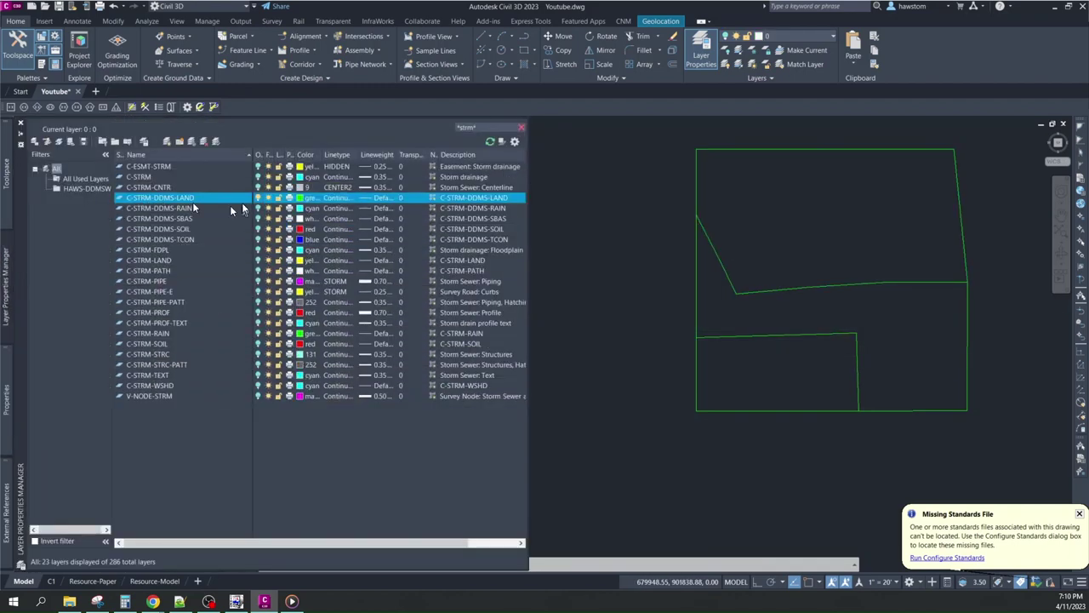
click(258, 197)
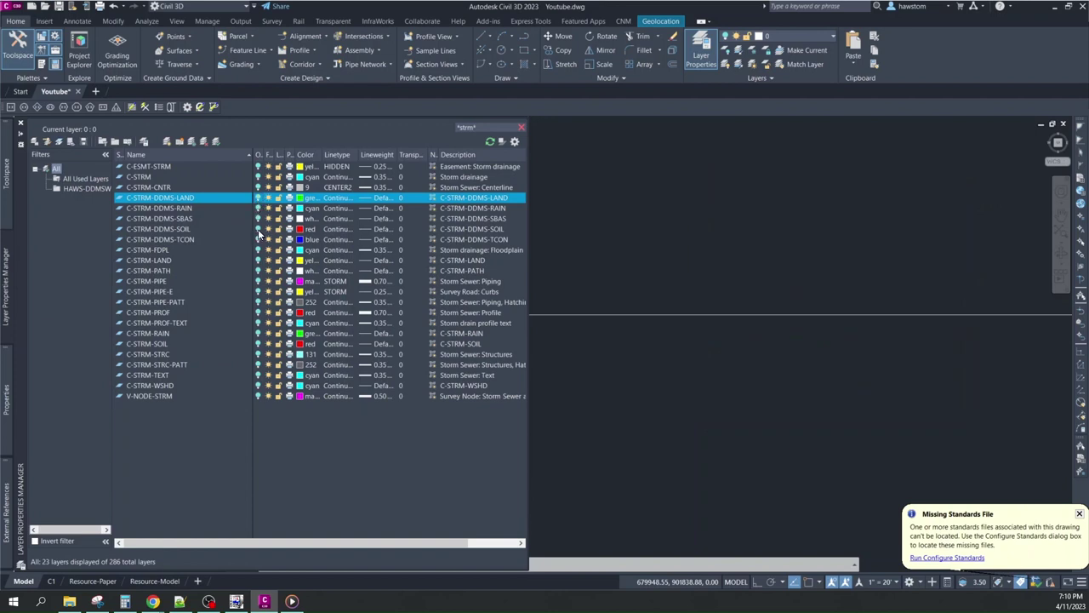
click(258, 229)
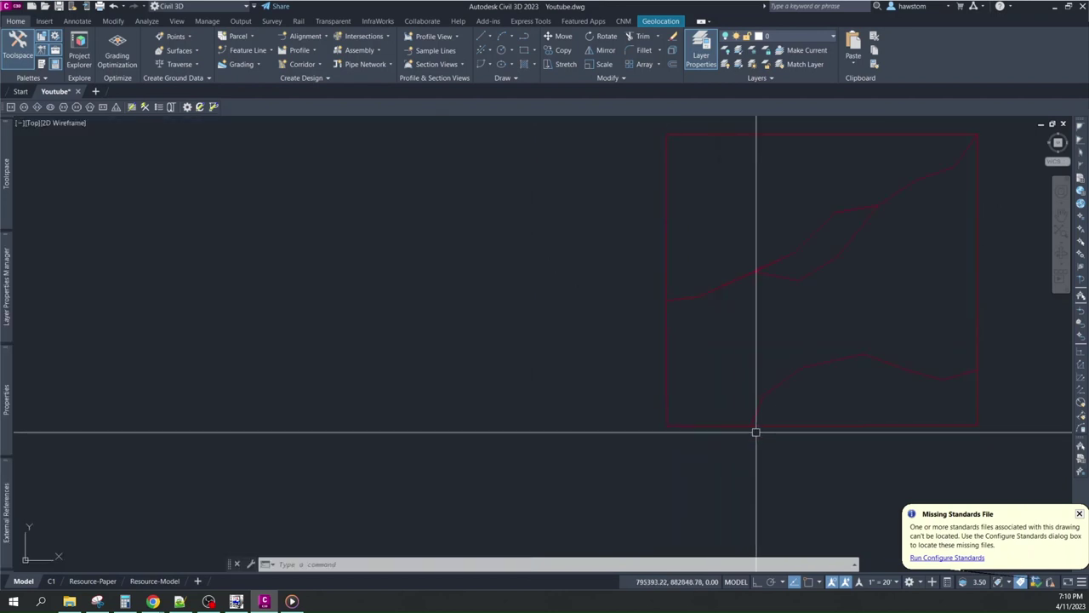
click(777, 426)
mouse_move(7, 396)
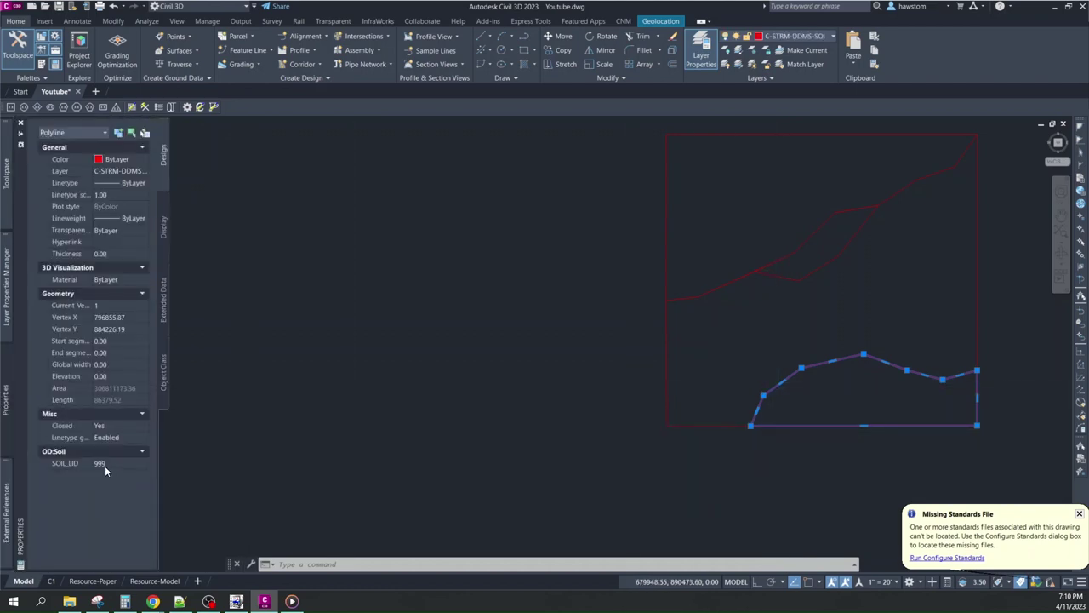
click(237, 602)
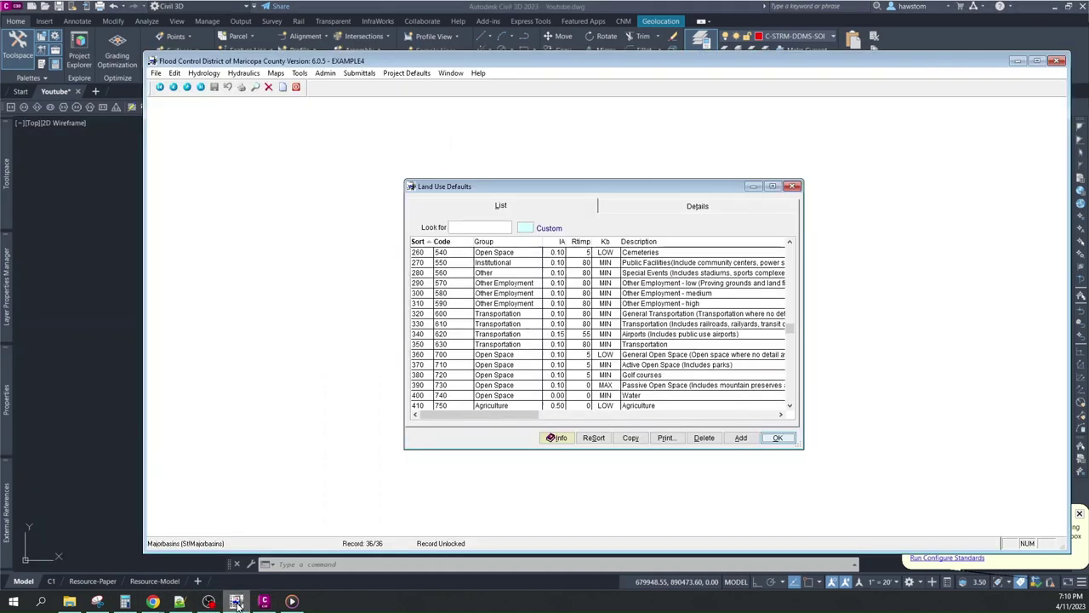
- Close the Land Use Defaults table, then review and close the Soil Defaults list starting with soil 6451 Antho sandy loams
click(765, 441)
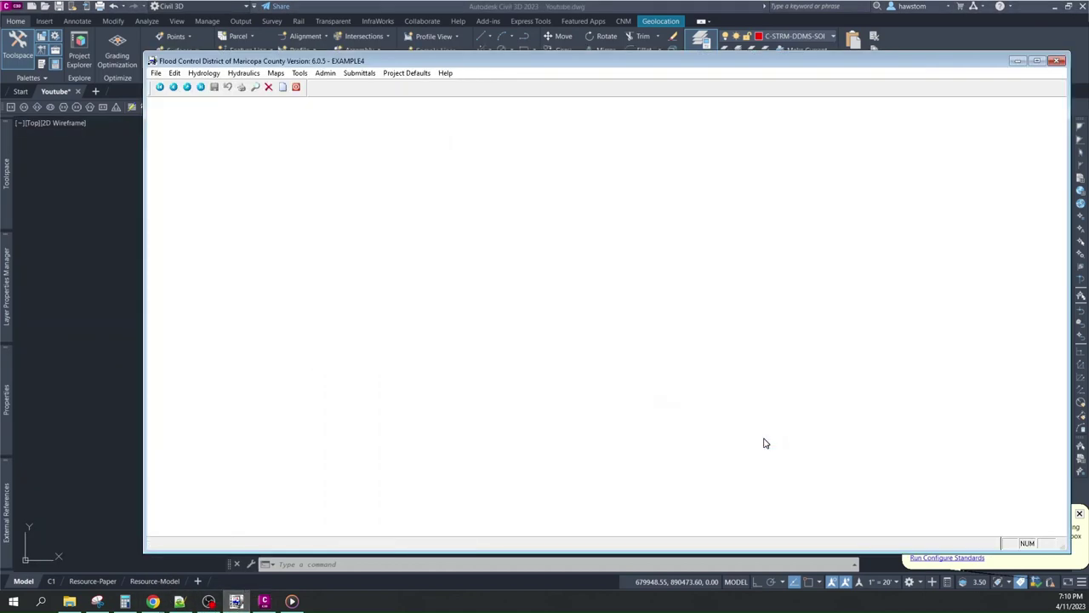
click(205, 75)
click(214, 112)
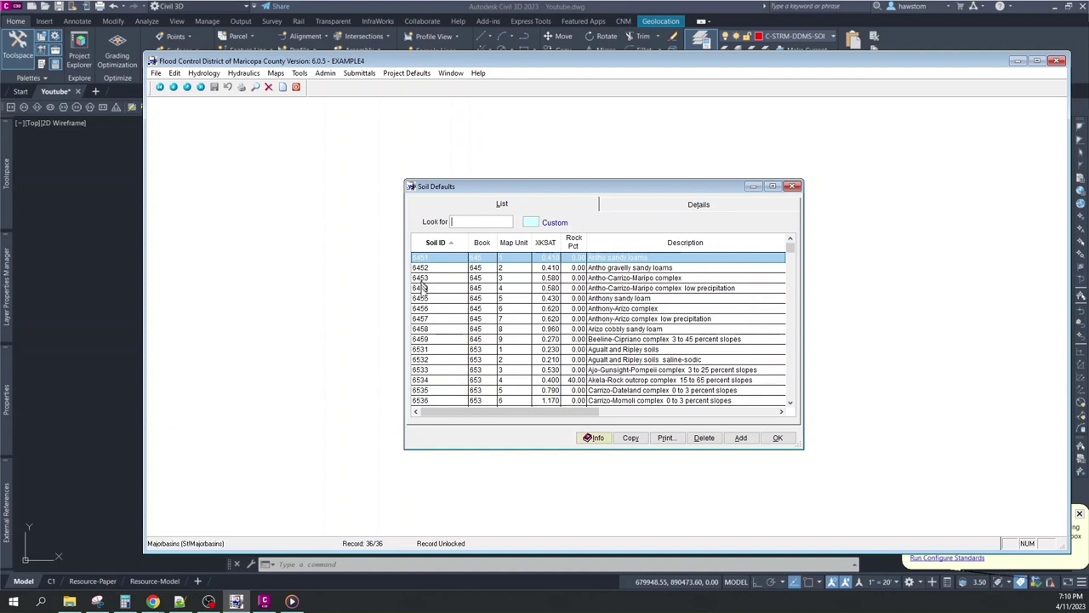
click(777, 437)
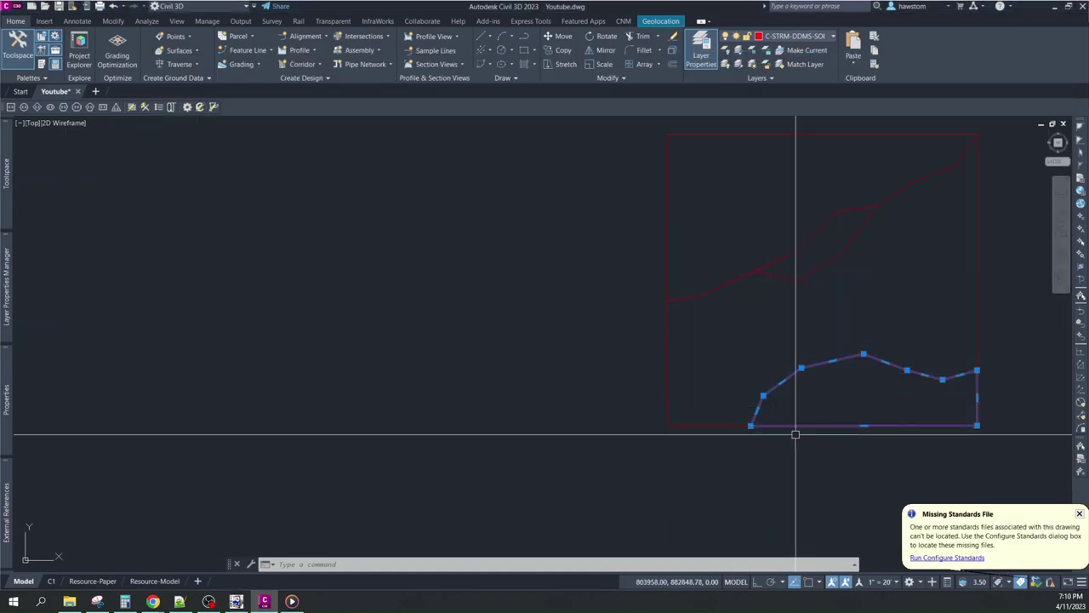
- Change the lower soil polygon's SOIL_LID from 999 to 6451 in Properties
mouse_move(7, 406)
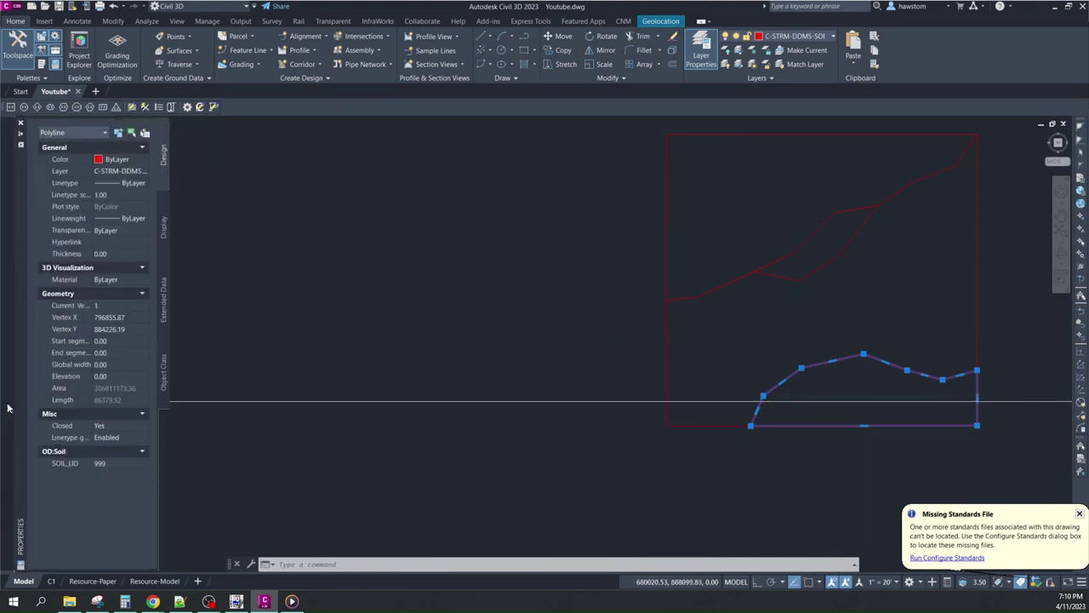
click(100, 463)
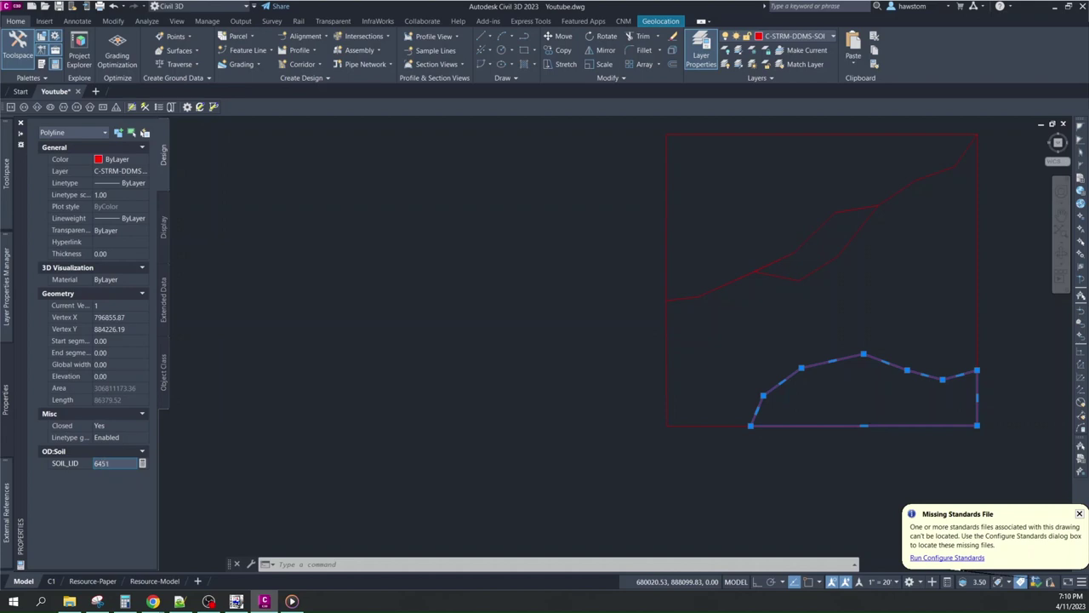
text(6451)
key(Return)
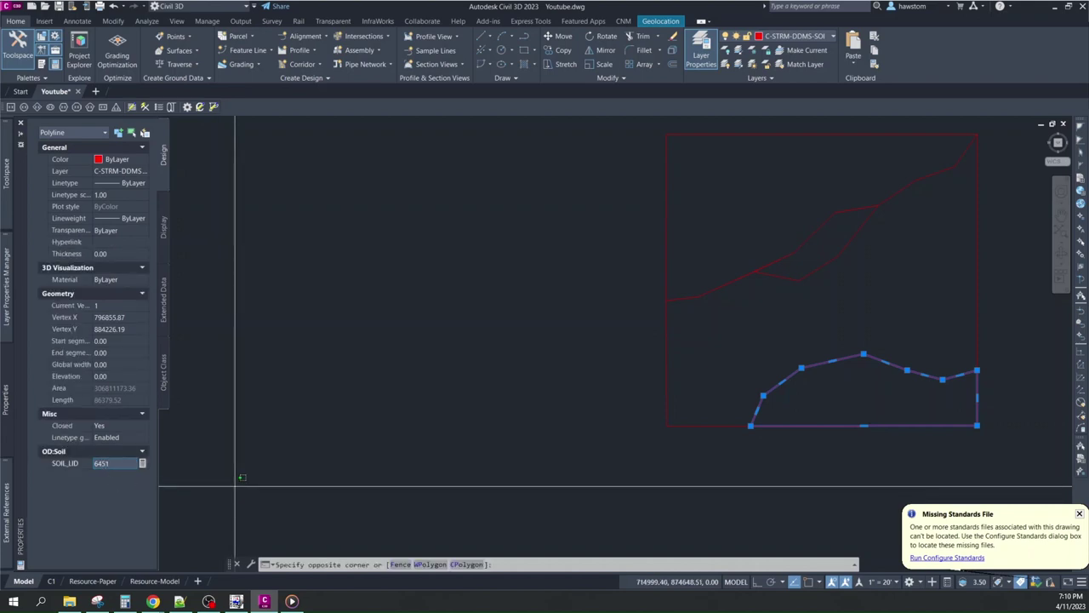
key(Escape)
mouse_move(4, 297)
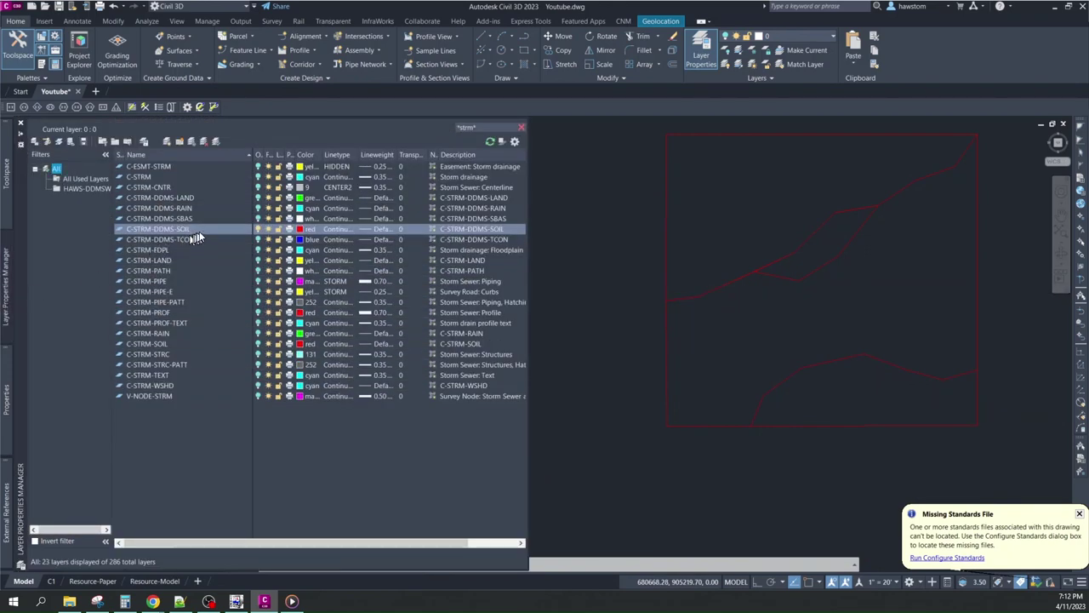
- Hide the C-STRM-DDMS-SOIL layer and give the left flow path DSGE 1220 and USGE 1240
click(257, 231)
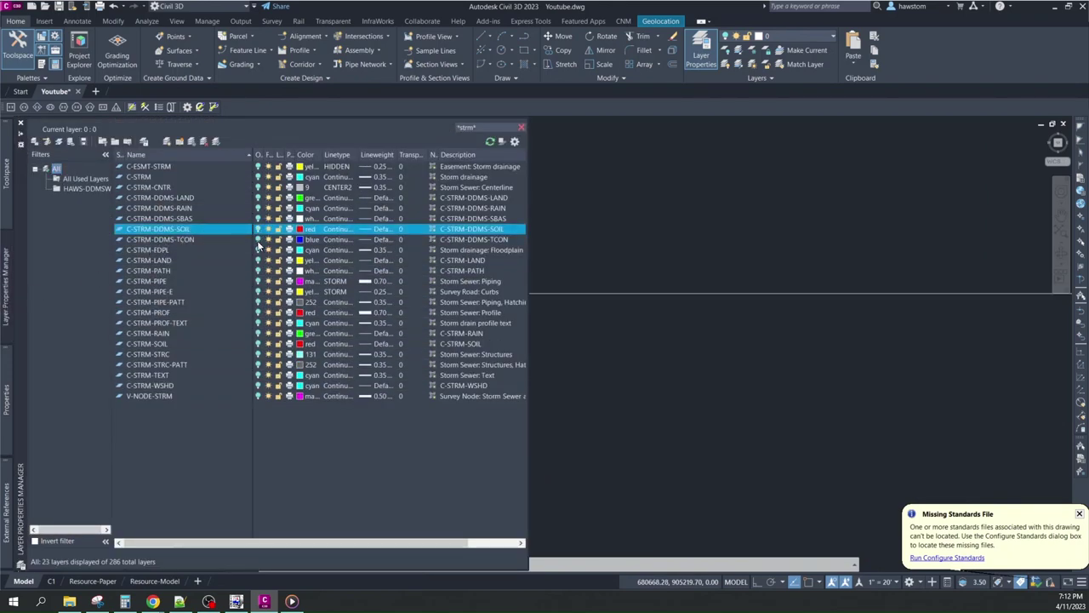
click(258, 241)
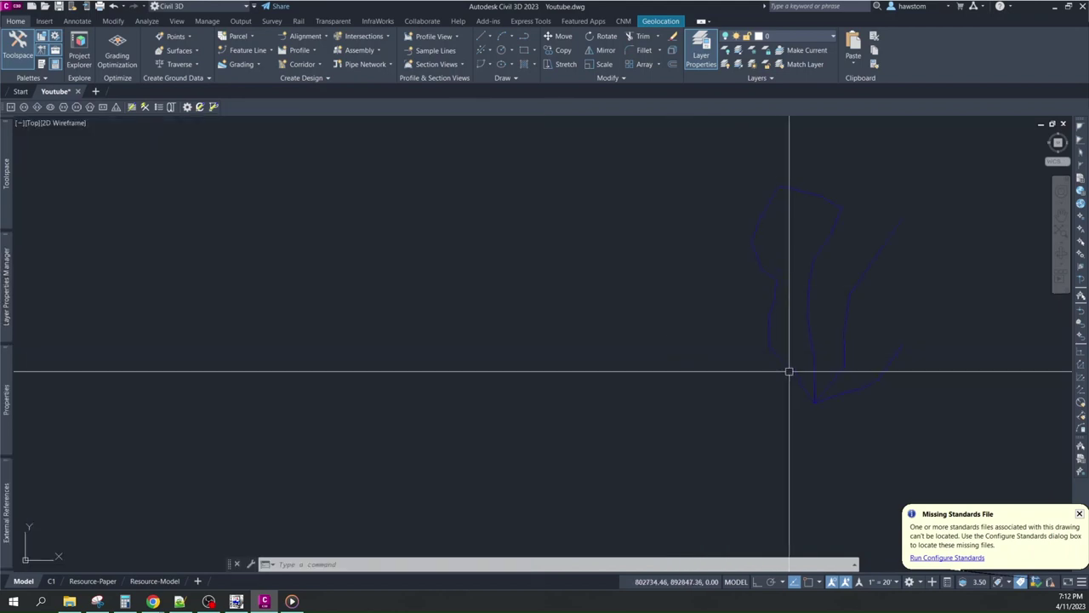
click(789, 372)
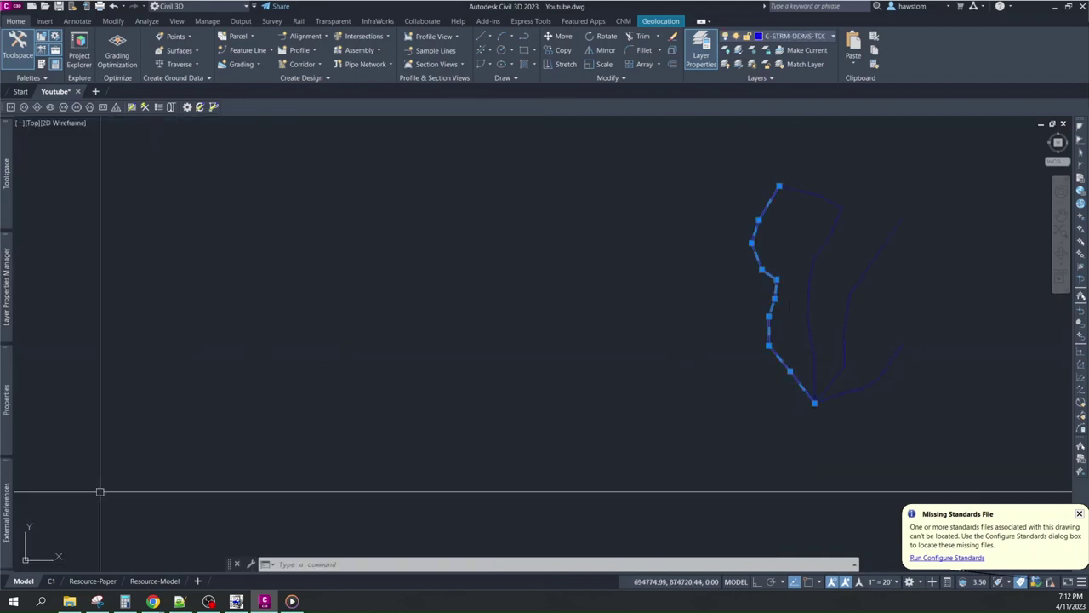
mouse_move(6, 411)
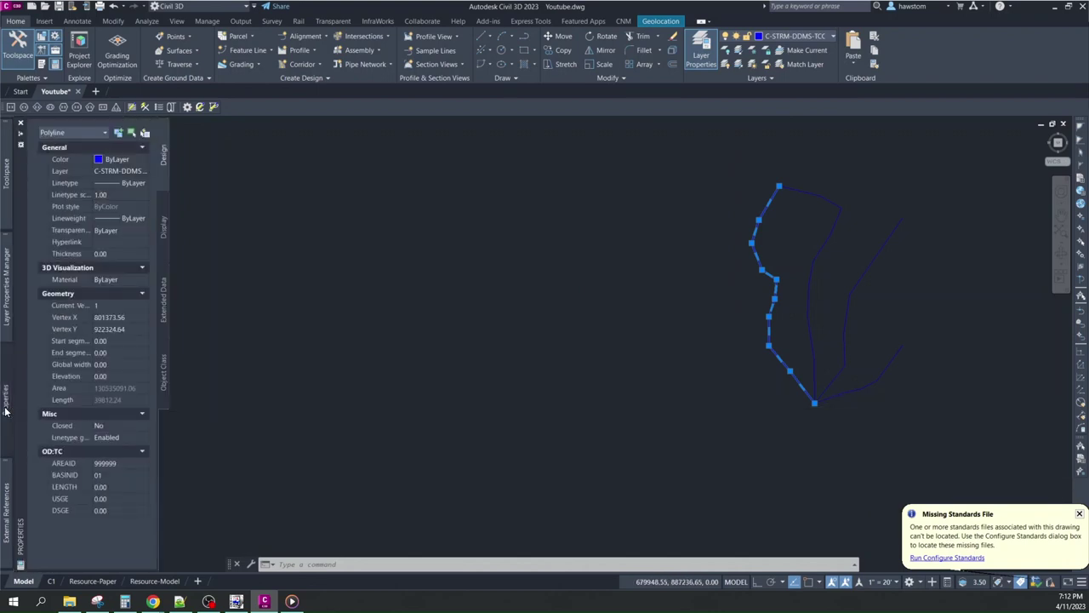
click(103, 511)
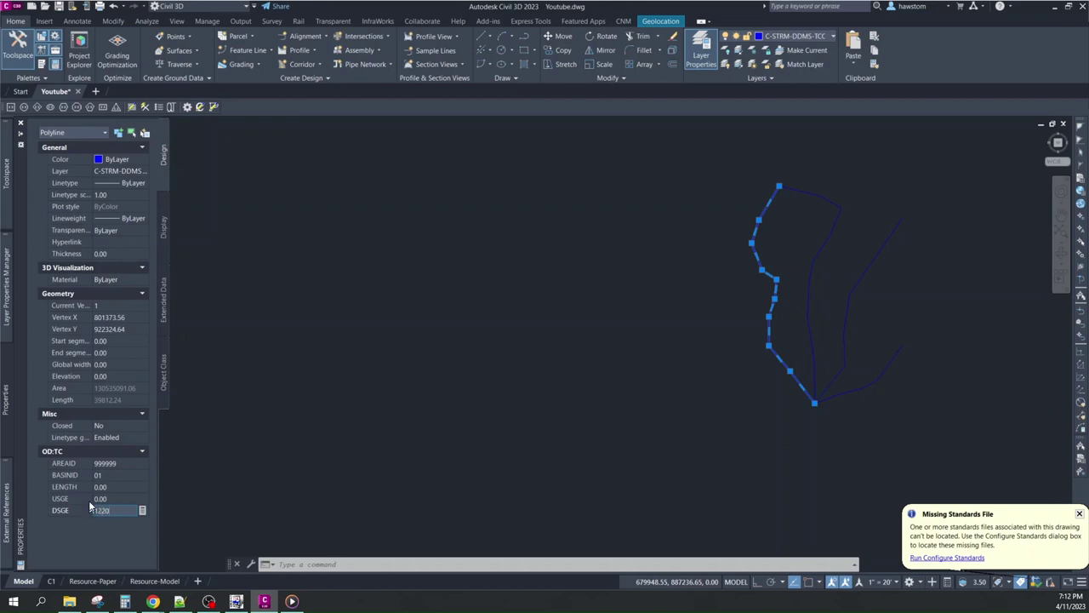
click(118, 499)
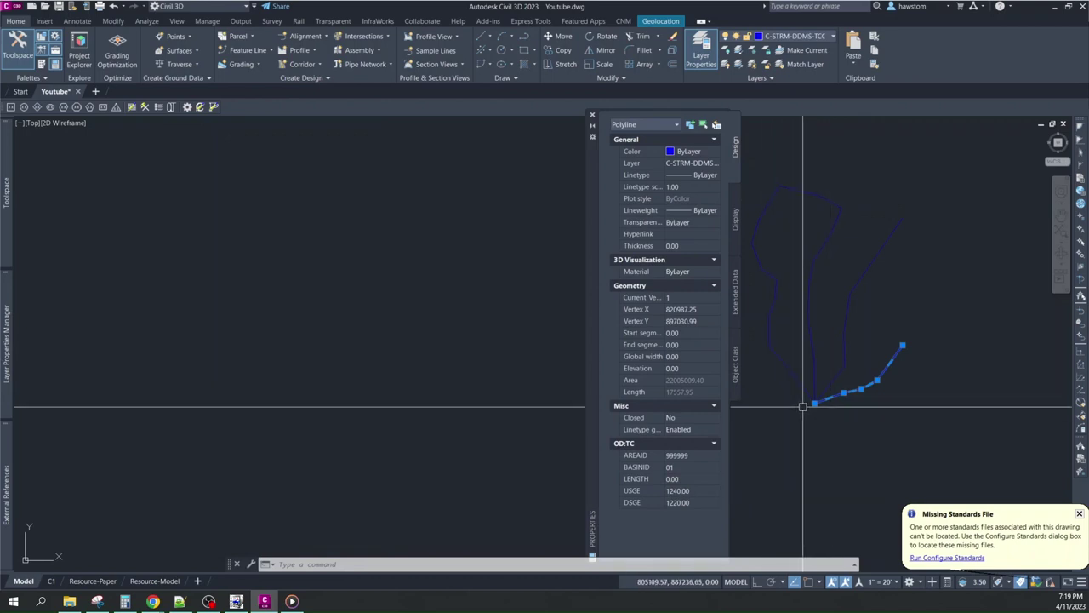
- Select the right flow-path polyline to check its Tc data
key(Escape)
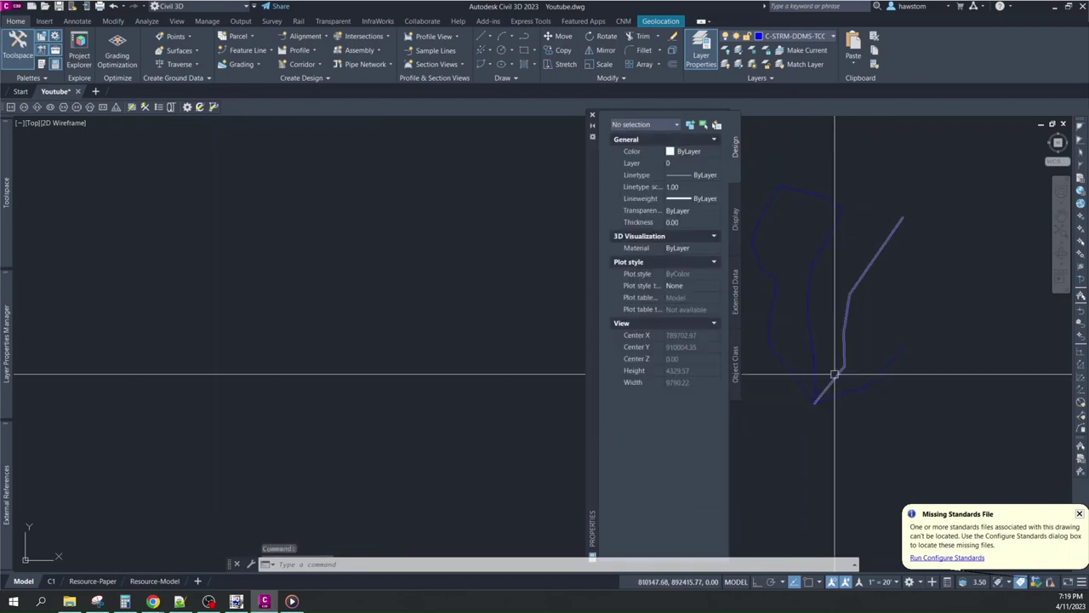
click(841, 360)
click(826, 383)
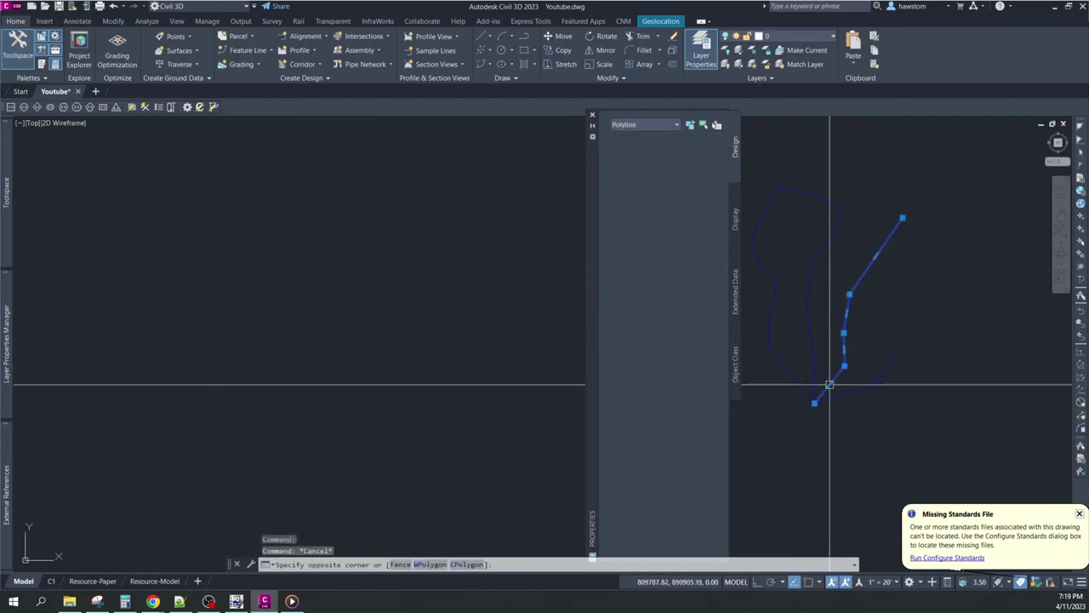
- Check the Tc data on the middle and left flow-path polylines
key(Escape)
click(811, 341)
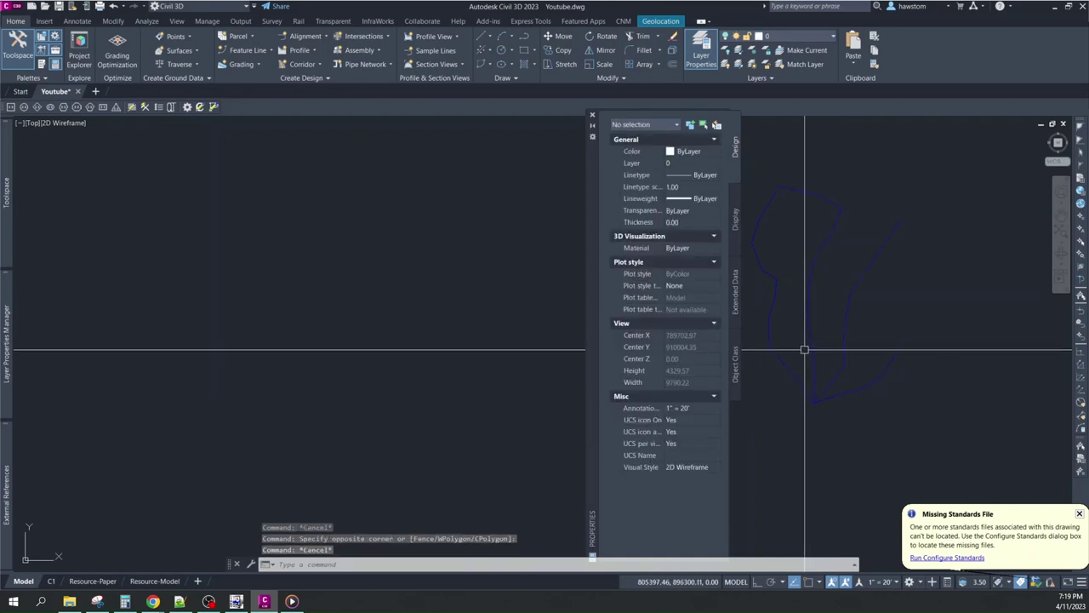
click(809, 339)
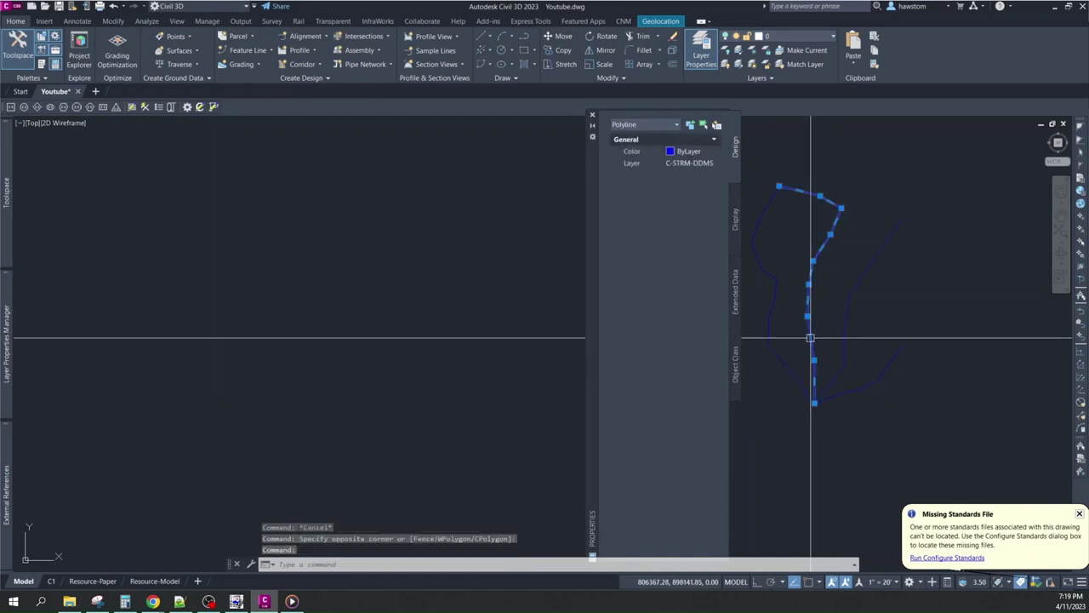
key(Escape)
click(788, 364)
key(Escape)
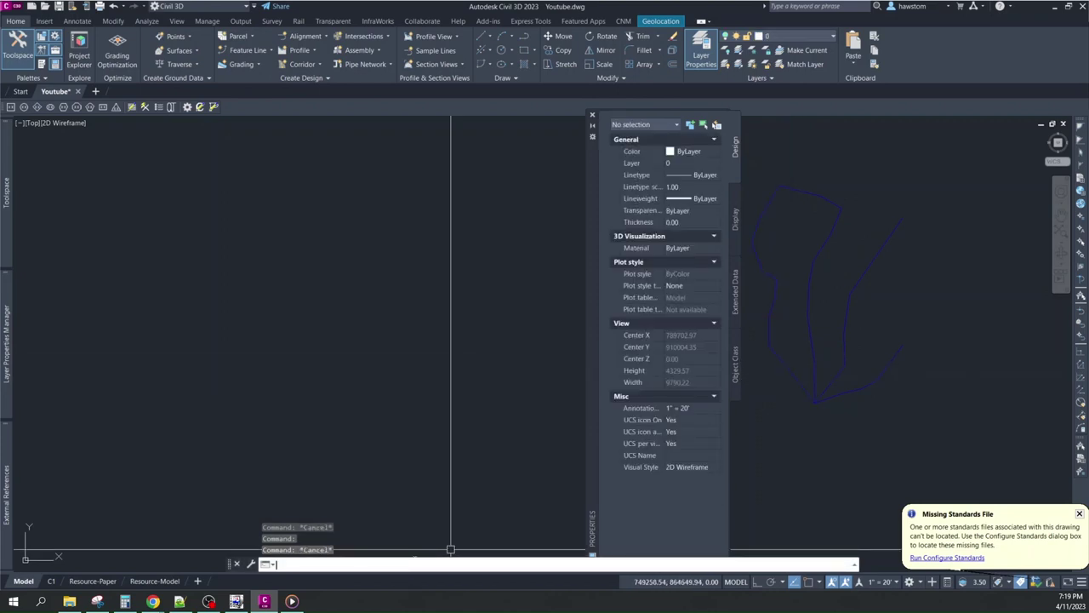
- Start the DDMSWEXPORT command and switch over to File Explorer
text(ddmswexpo)
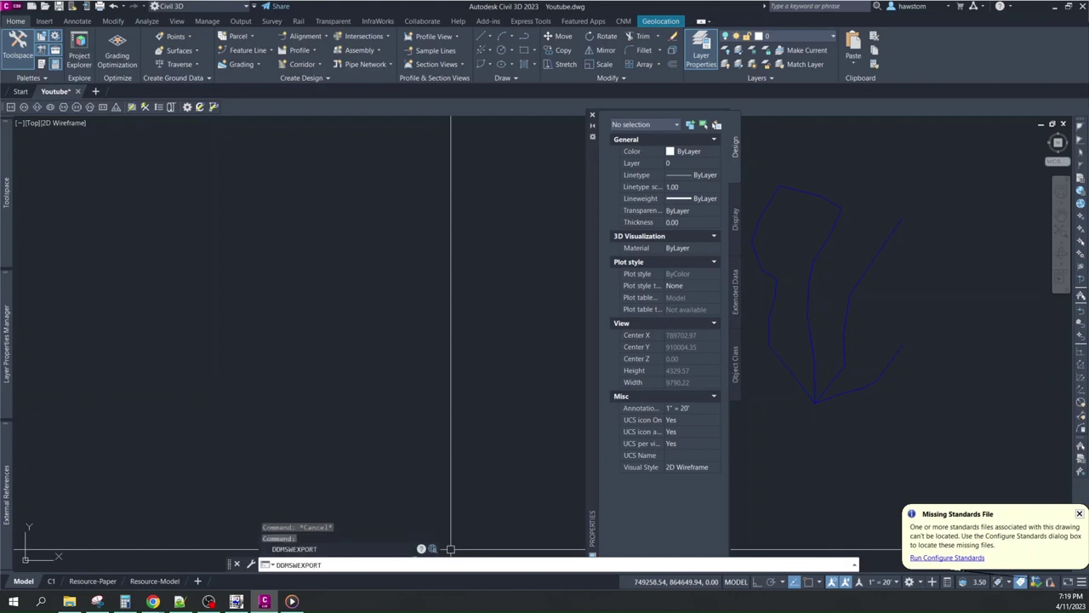
text(rt)
key(Return)
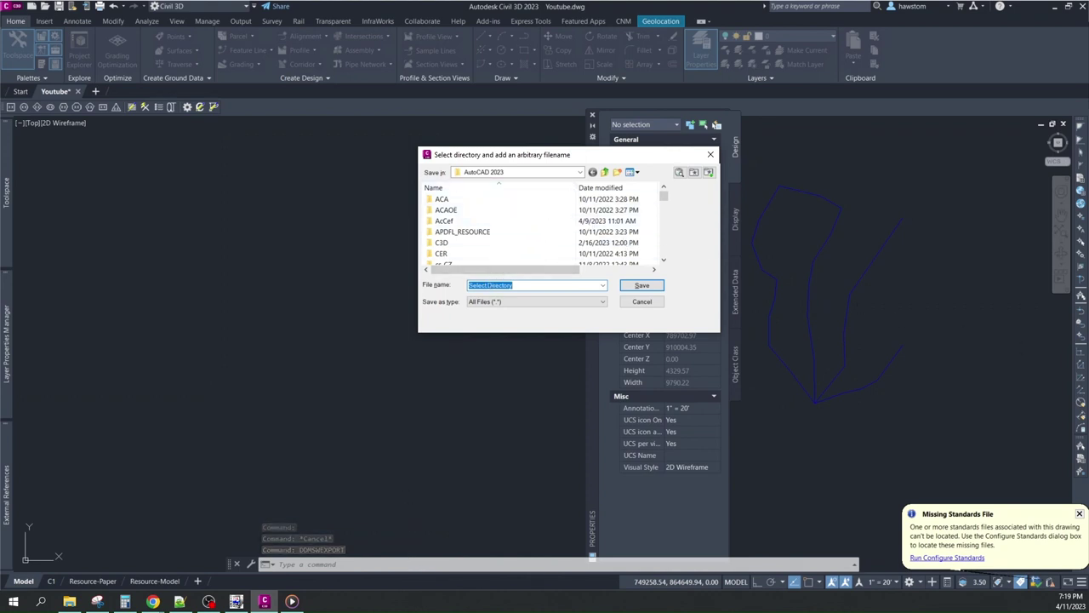
key(alt+Tab)
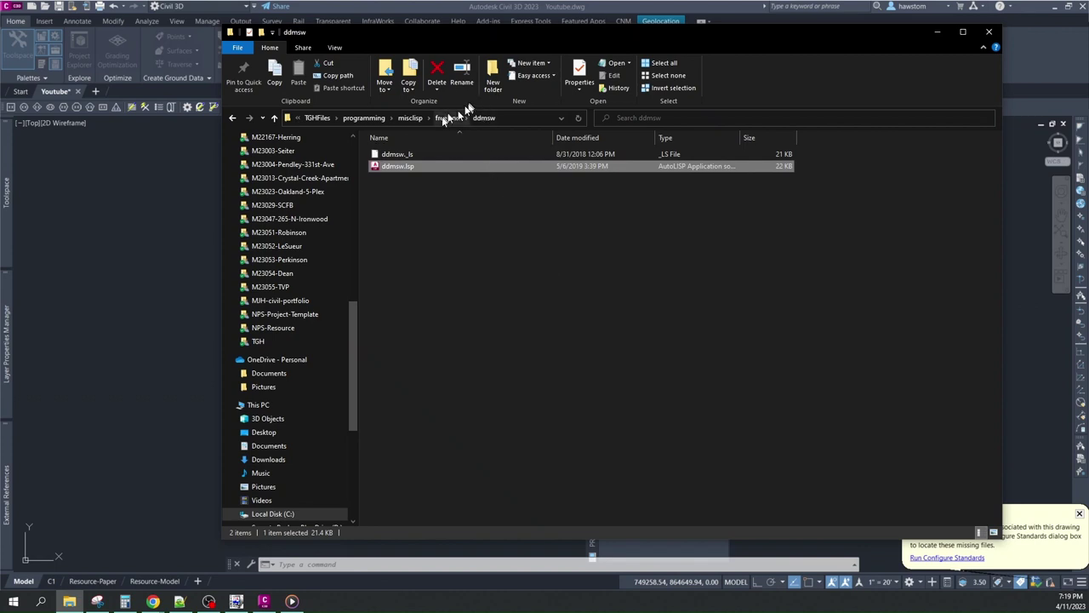
- Go to the DDMSW-maps folder in 10-DDMSW-HEC-1-video and select its full address-bar path
click(262, 118)
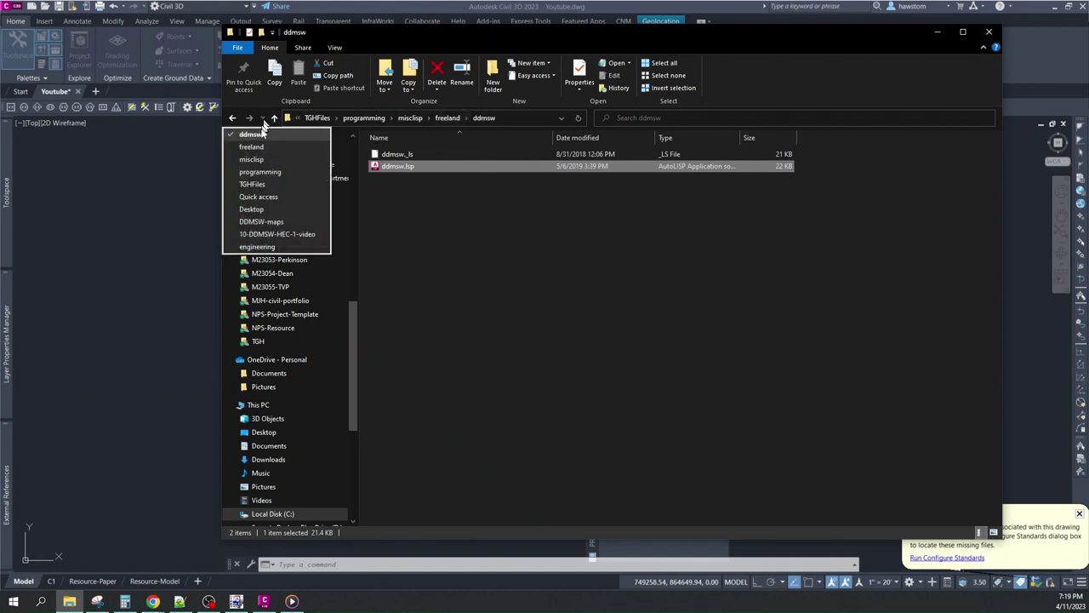
click(264, 234)
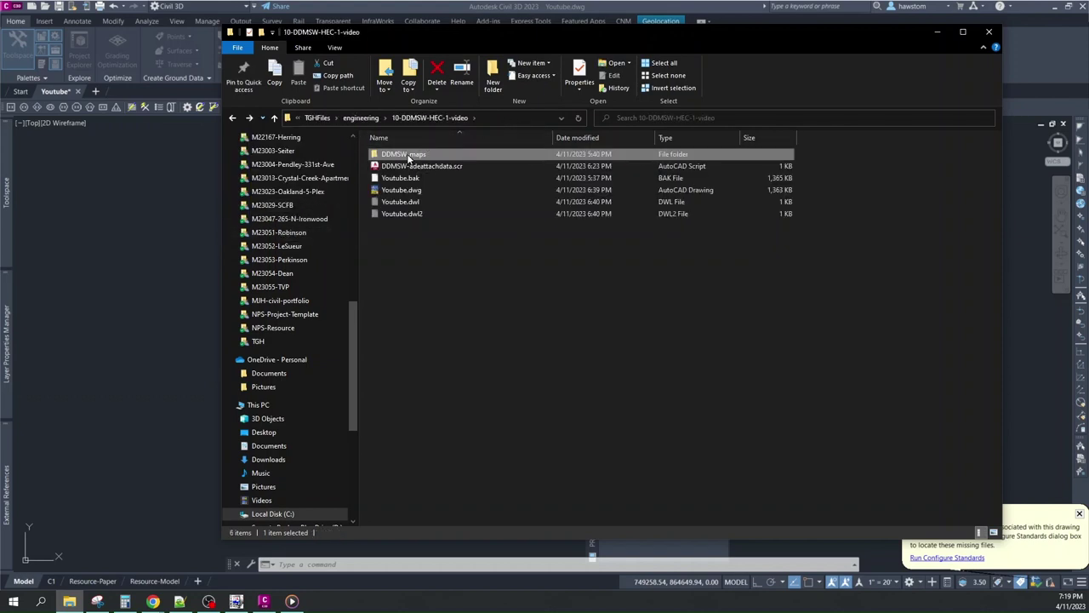
double_click(409, 156)
click(538, 120)
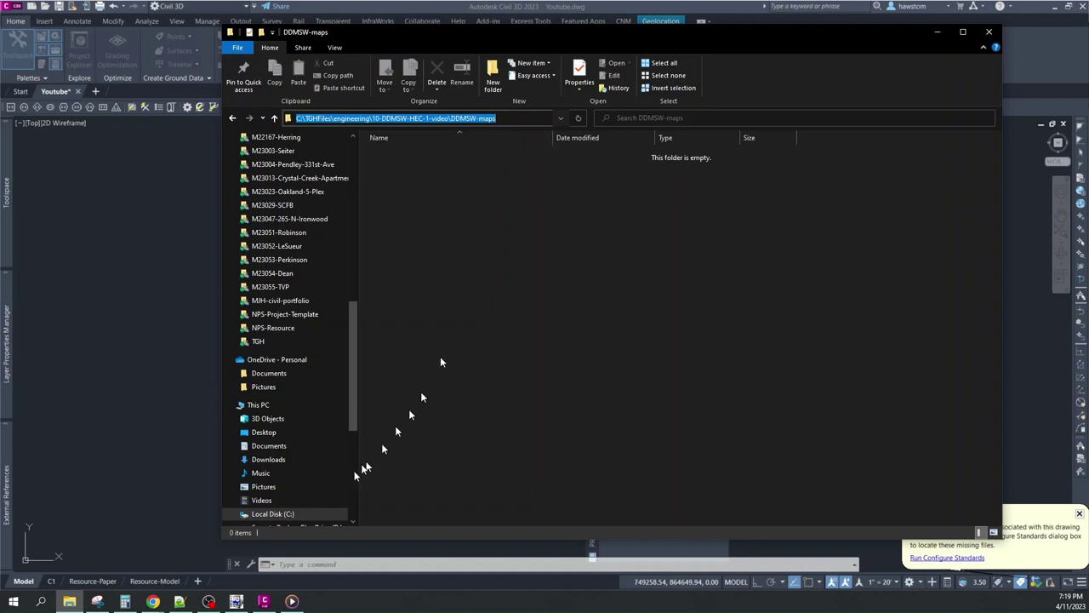
- Save the DDMSW export into the DDMSW-maps folder with file name '1.1'
click(286, 569)
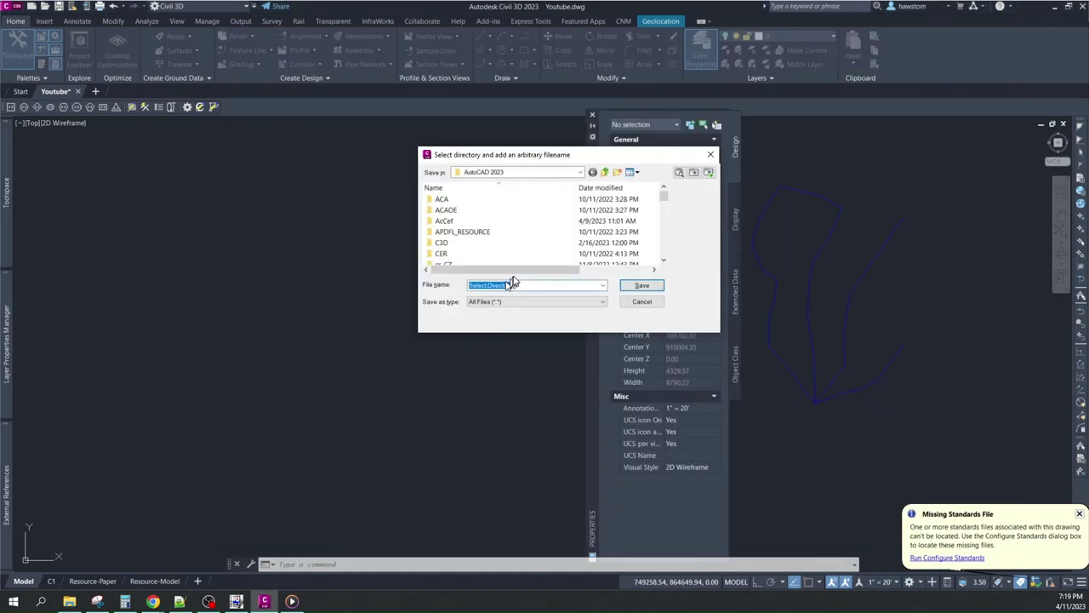
key(ctrl+v)
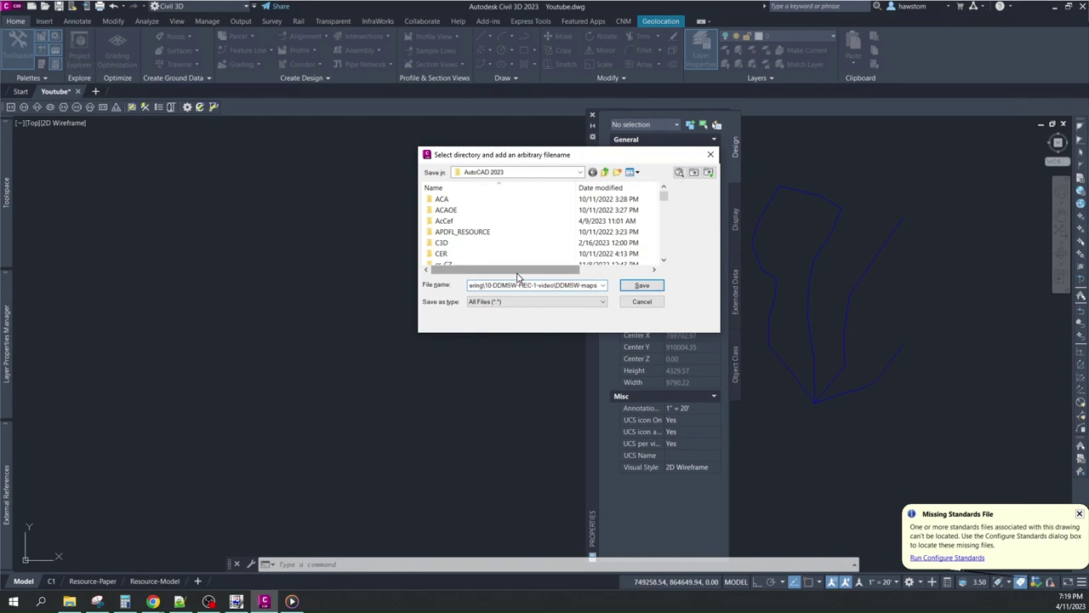
key(Return)
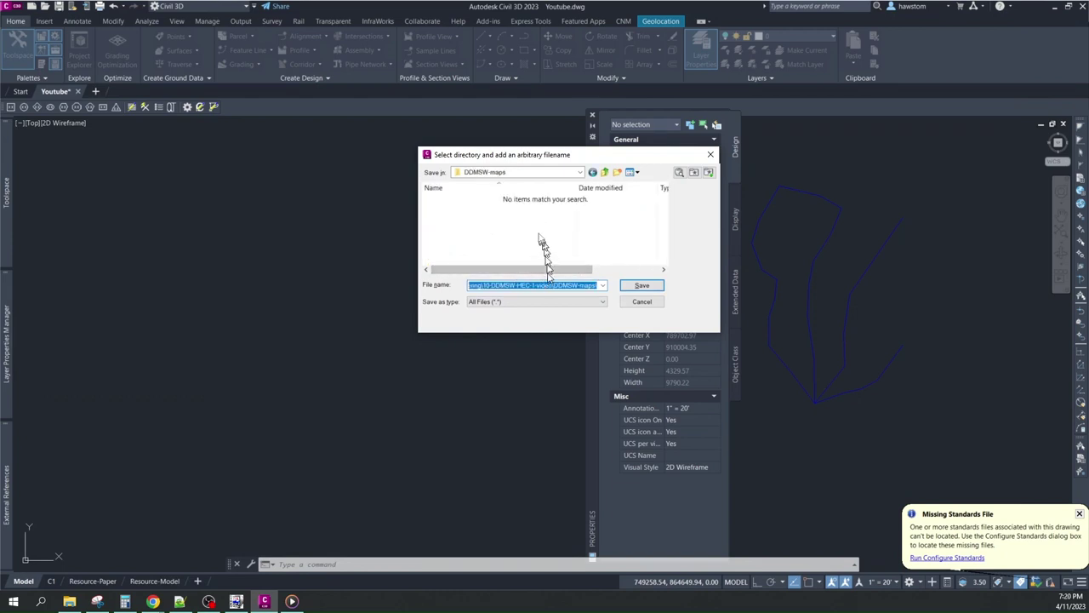
click(604, 174)
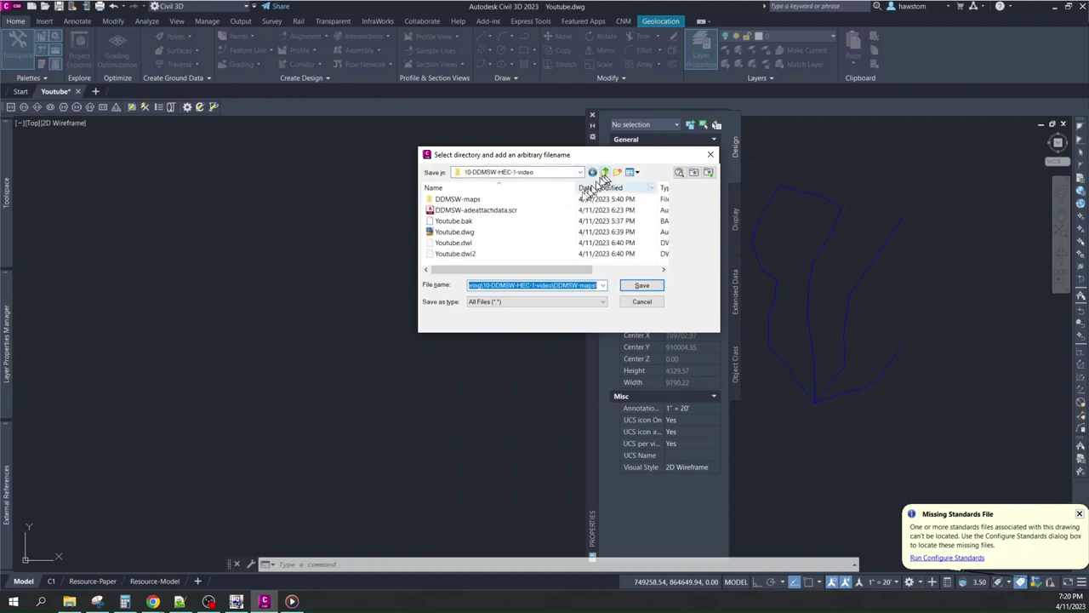
double_click(451, 198)
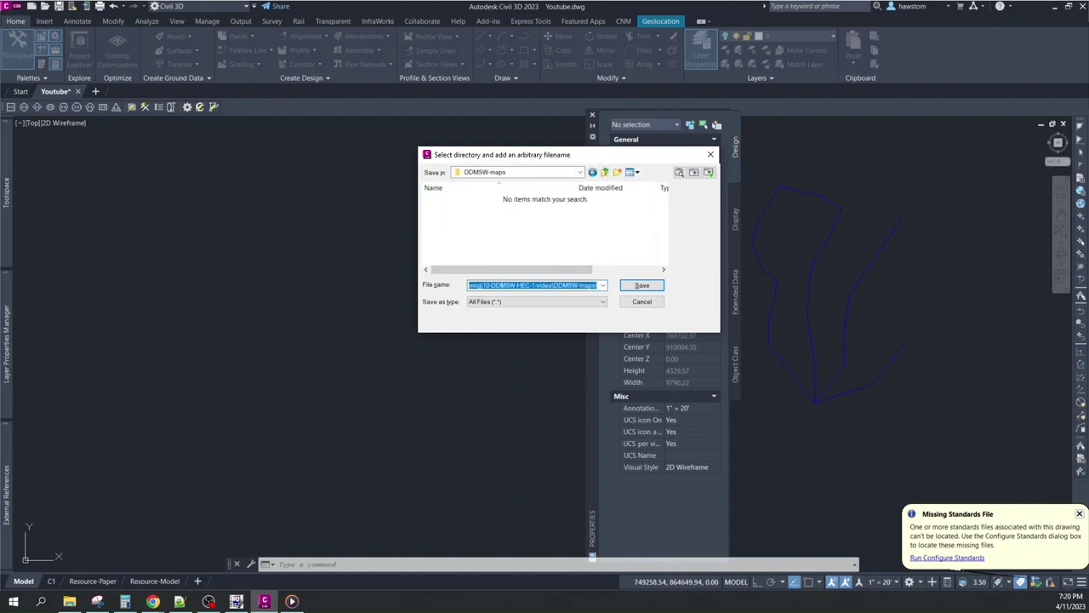
text(1.1)
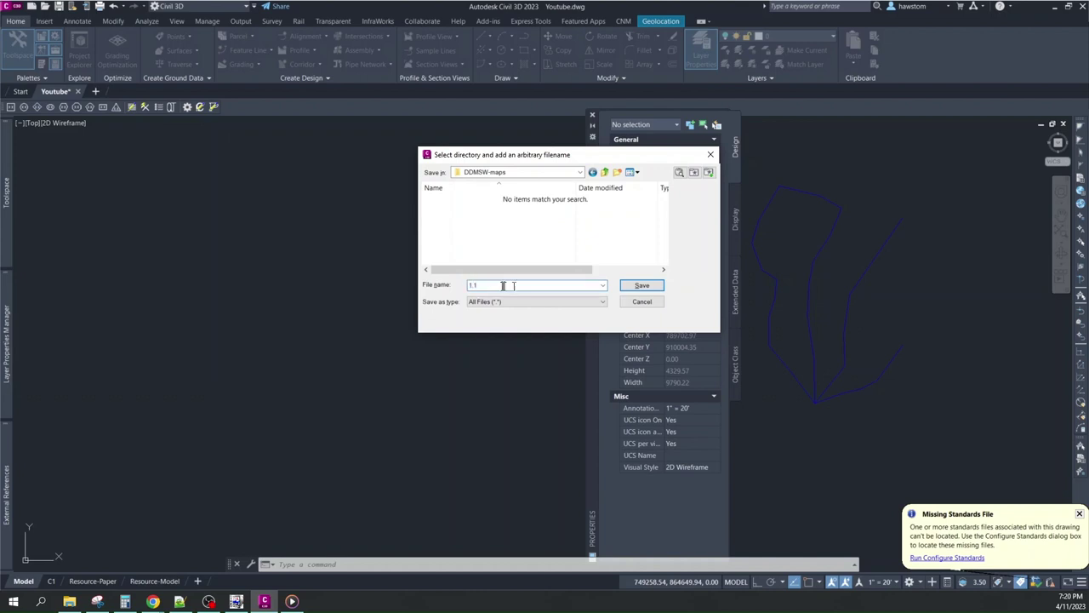
click(644, 289)
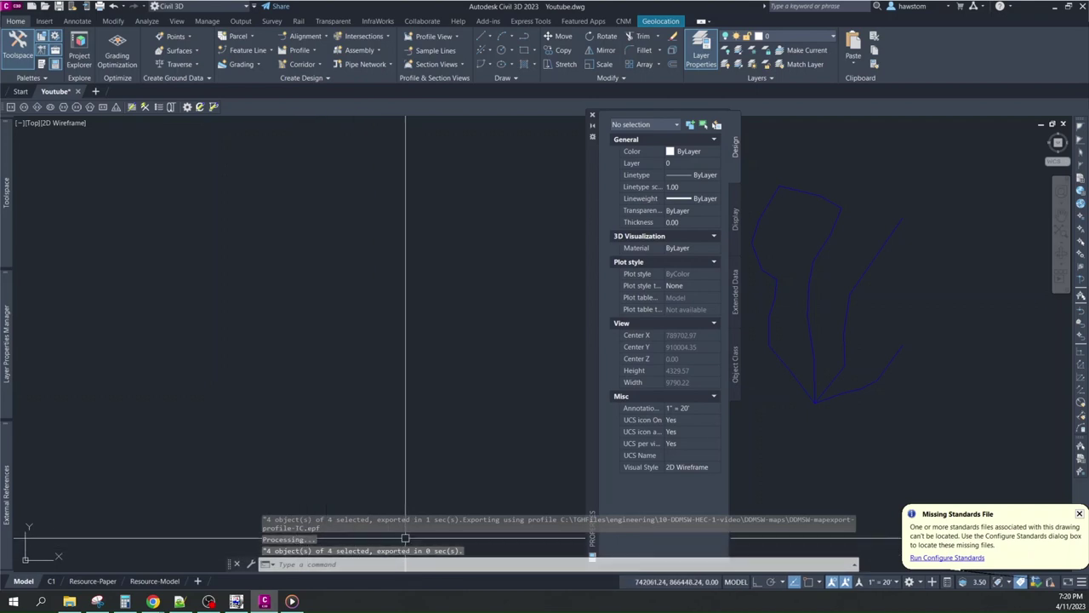
- Review the export results in the command history and open the DDMSW-maps output folder
key(F2)
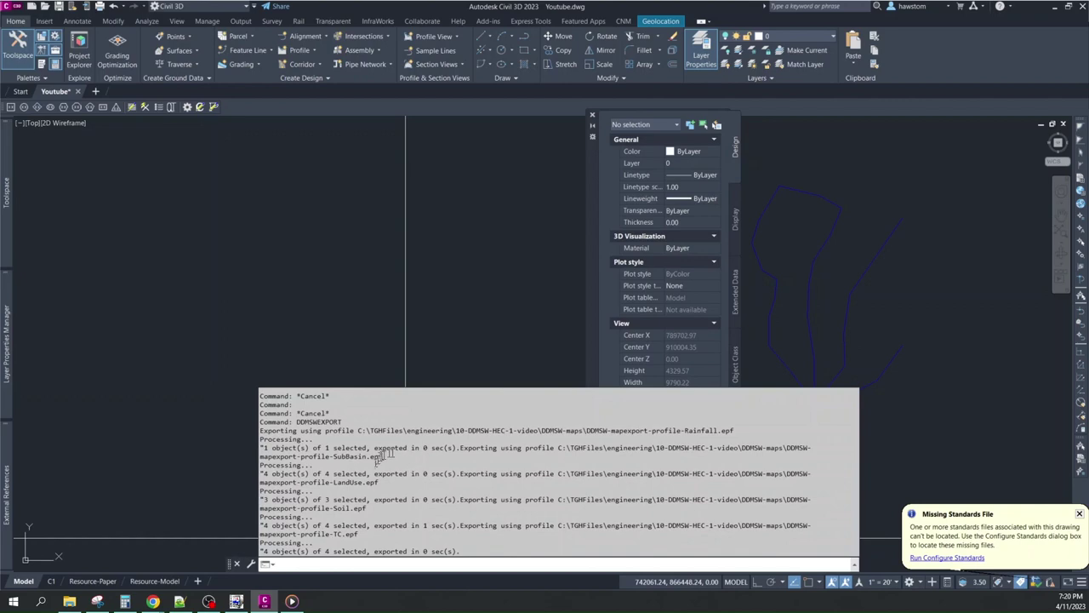
click(386, 563)
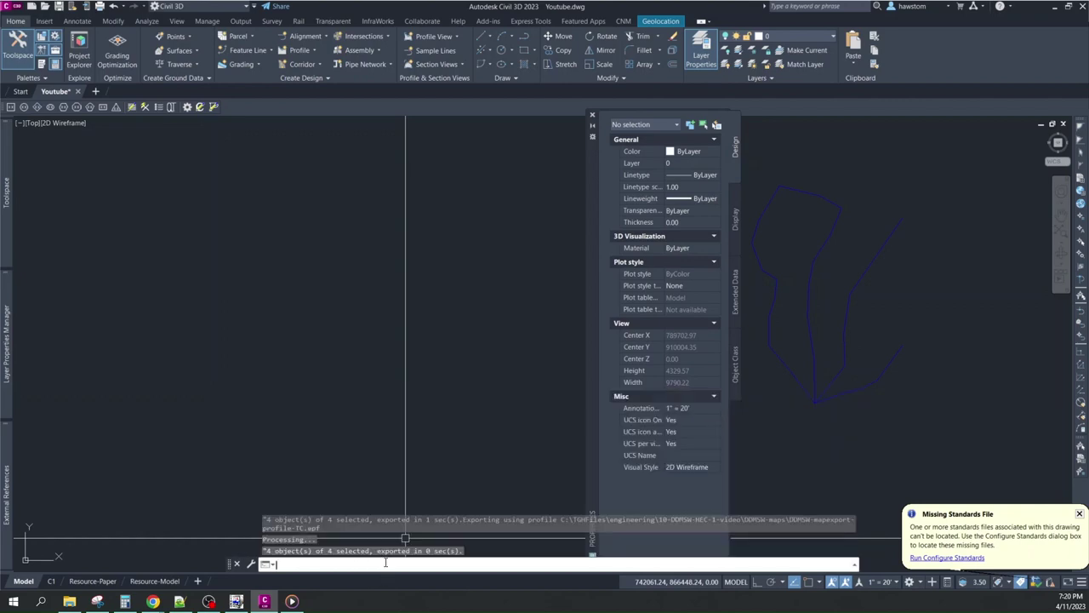
click(69, 600)
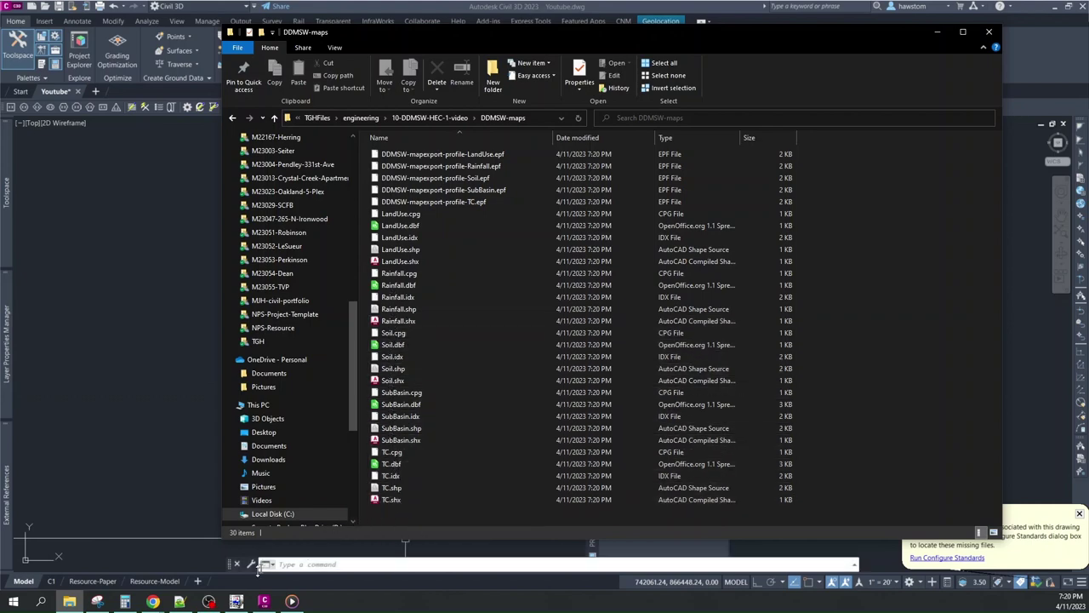
- Bring the DDMSW hydrology program to the front from the taskbar
click(236, 601)
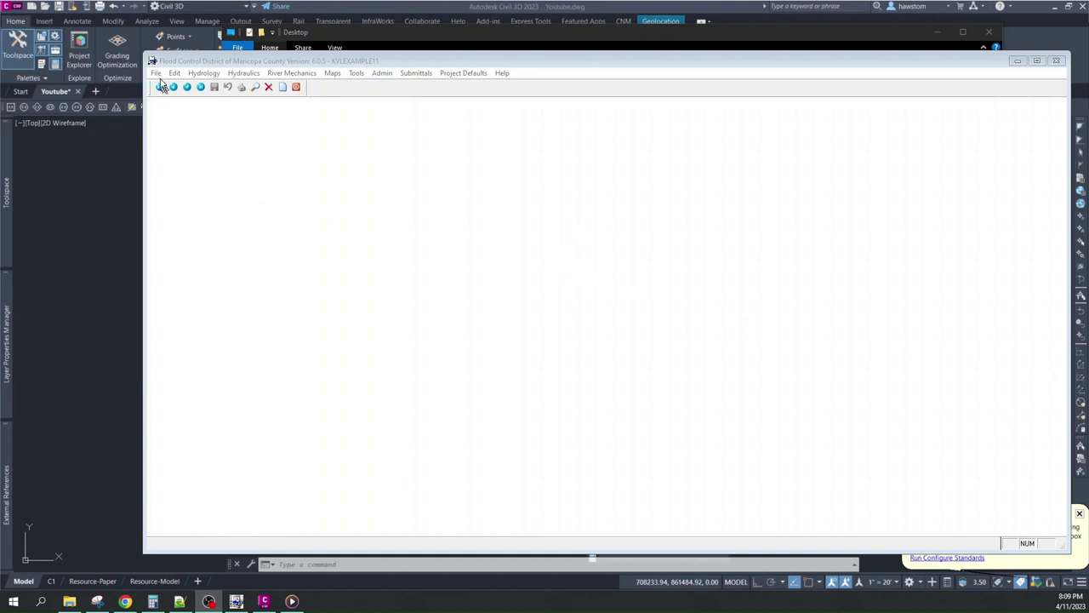
- Create a new project with Hydrology and Hydraulics and HEC-1 Standard enabled
click(155, 74)
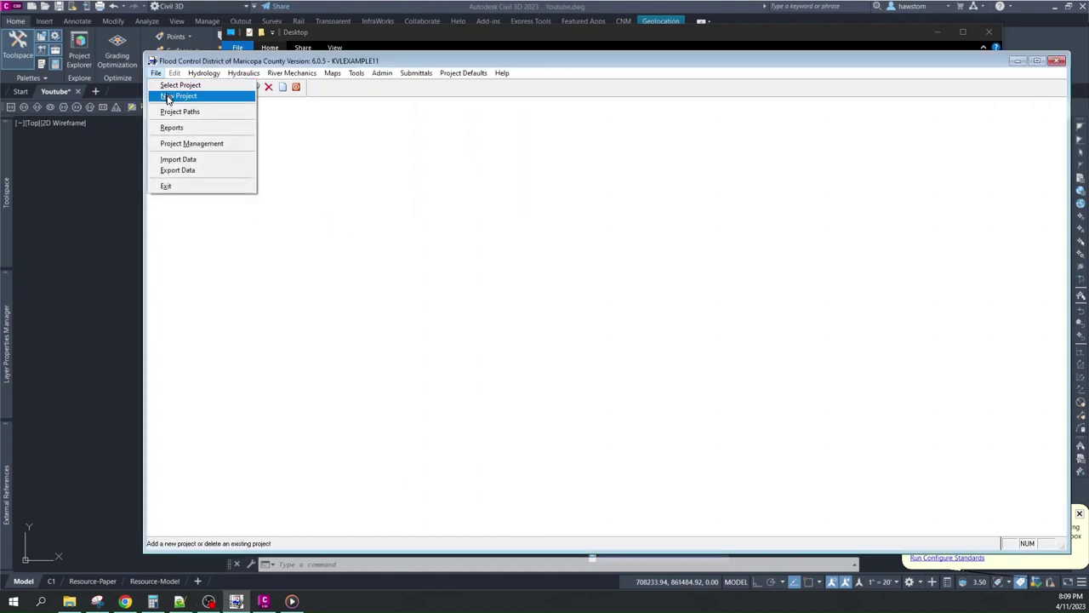
click(173, 98)
click(495, 288)
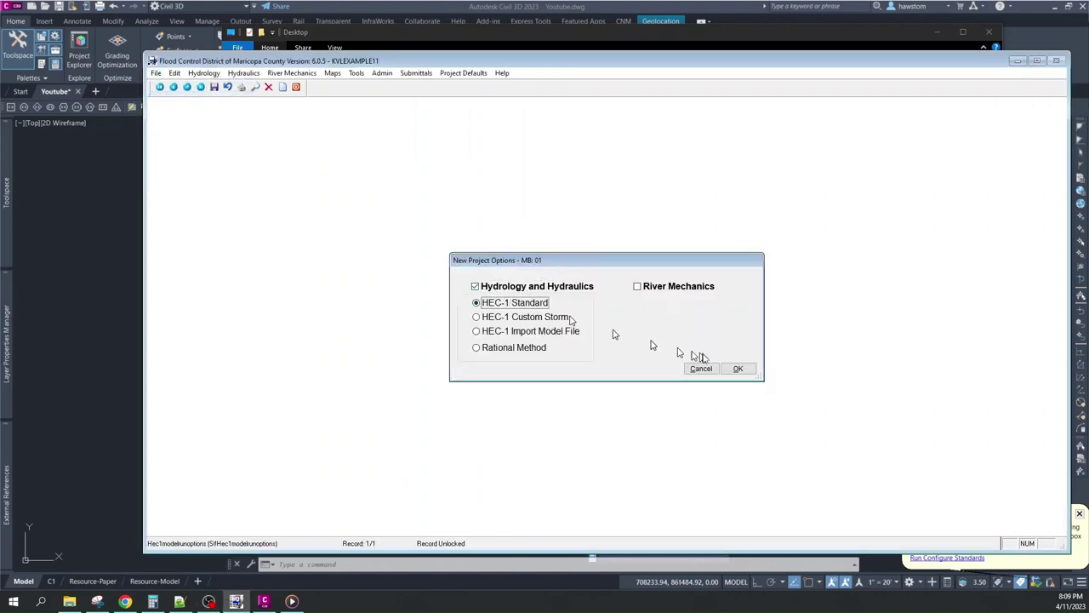
click(737, 368)
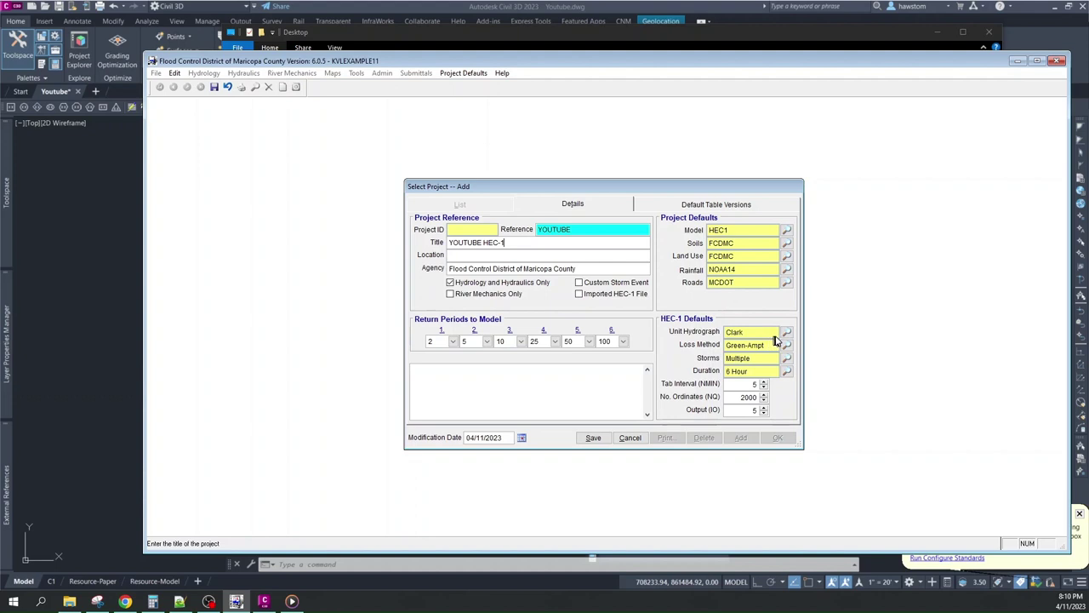
- Set the project's storms to Single and tab interval to 1, then save it
click(786, 359)
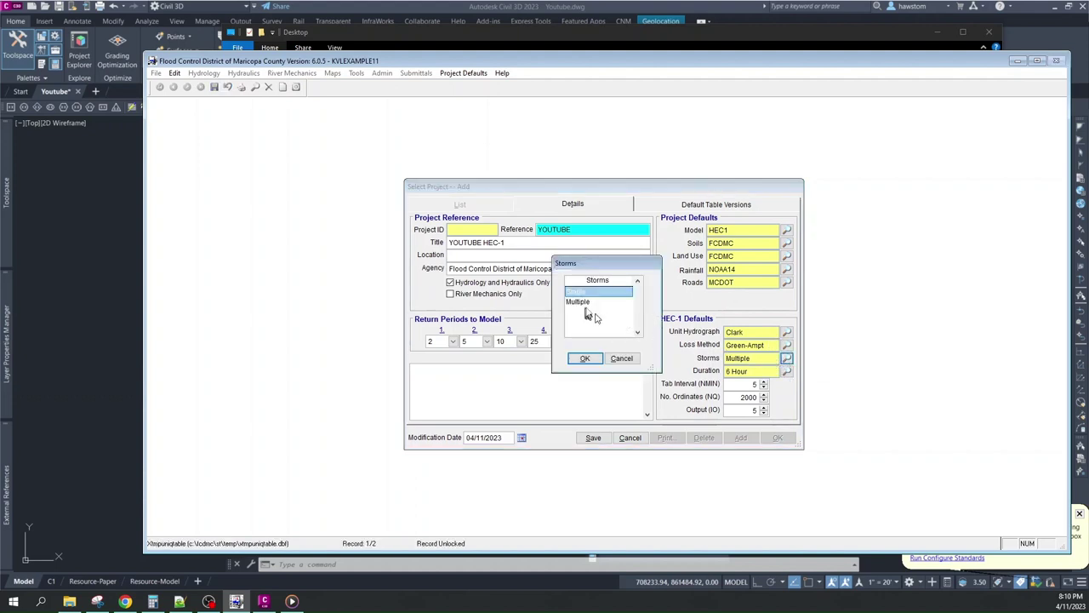
click(585, 358)
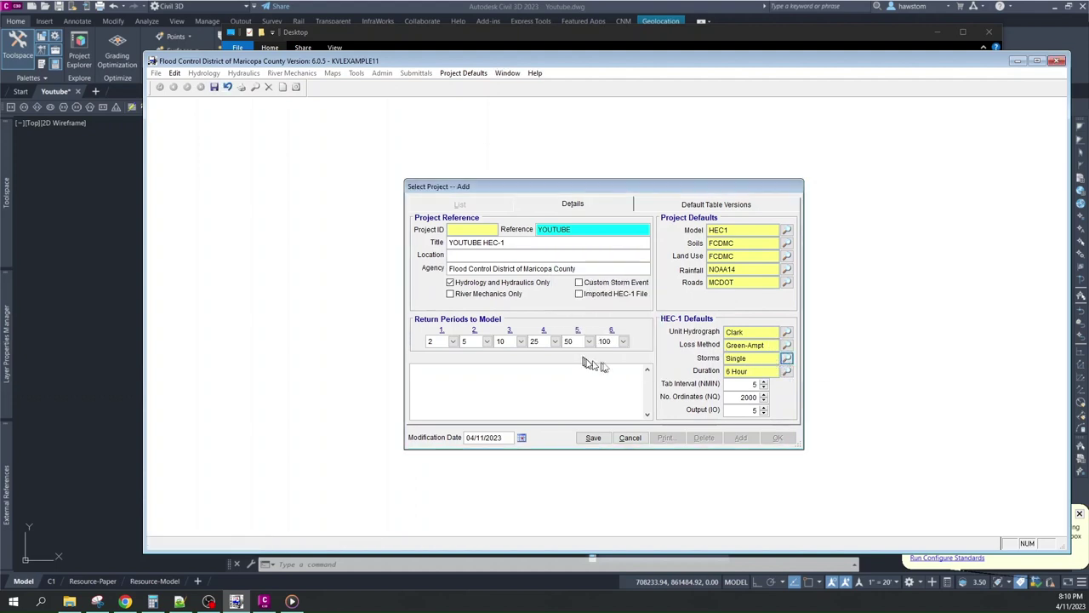
double_click(755, 384)
text(1)
key(Tab)
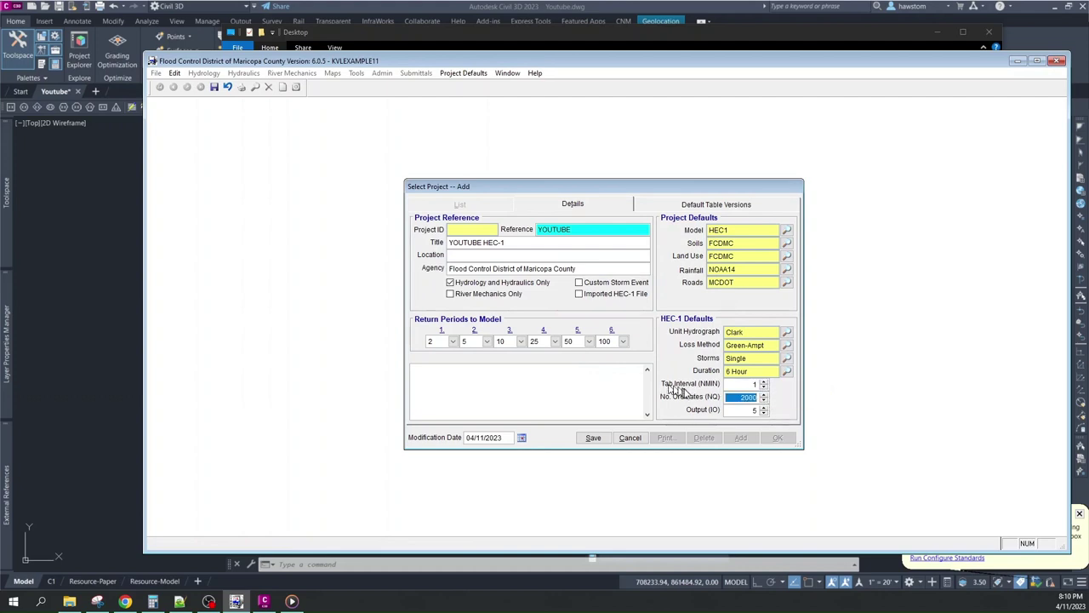
click(597, 442)
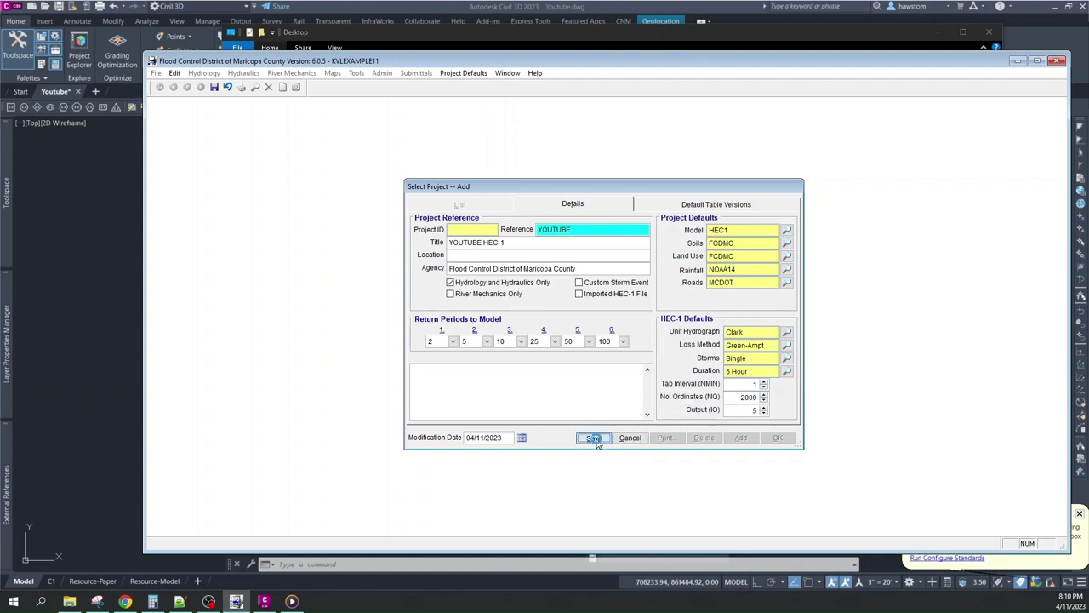
- Update the project defaults with the latest agency data and close the project form
click(592, 439)
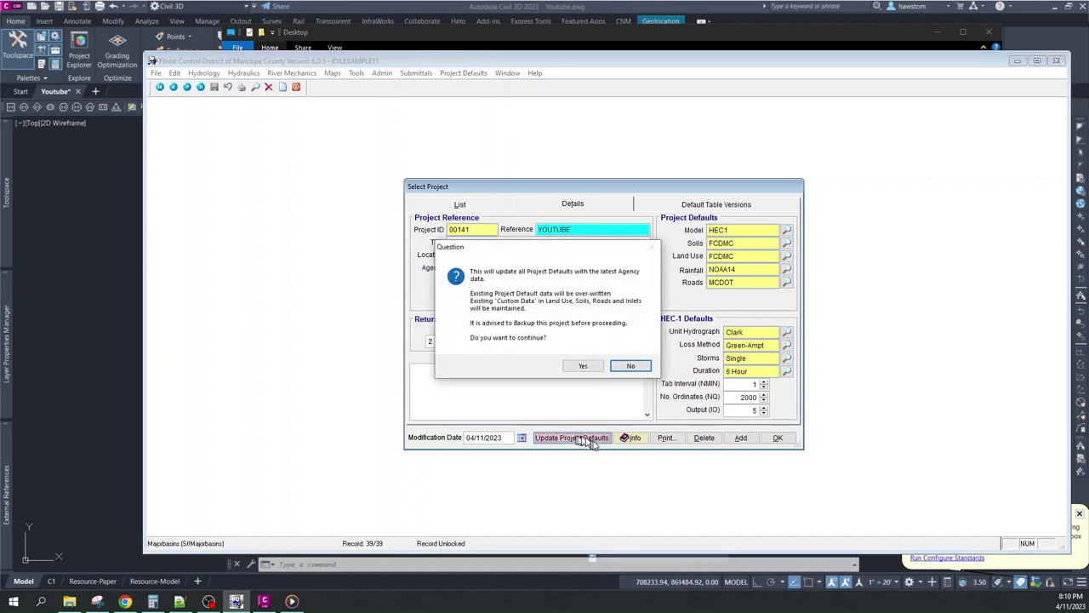
click(584, 367)
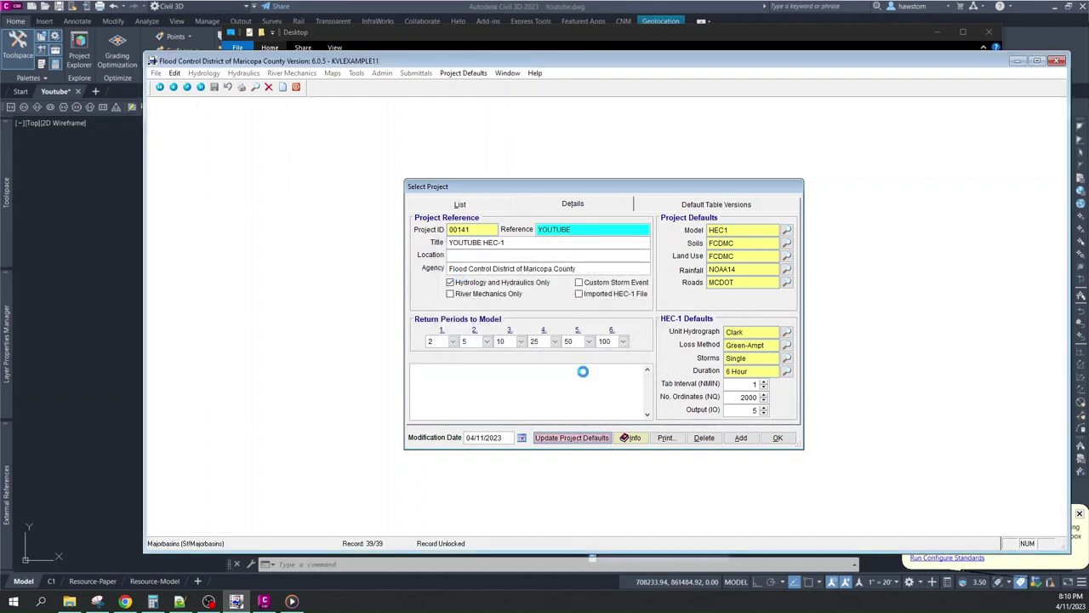
click(624, 344)
click(777, 438)
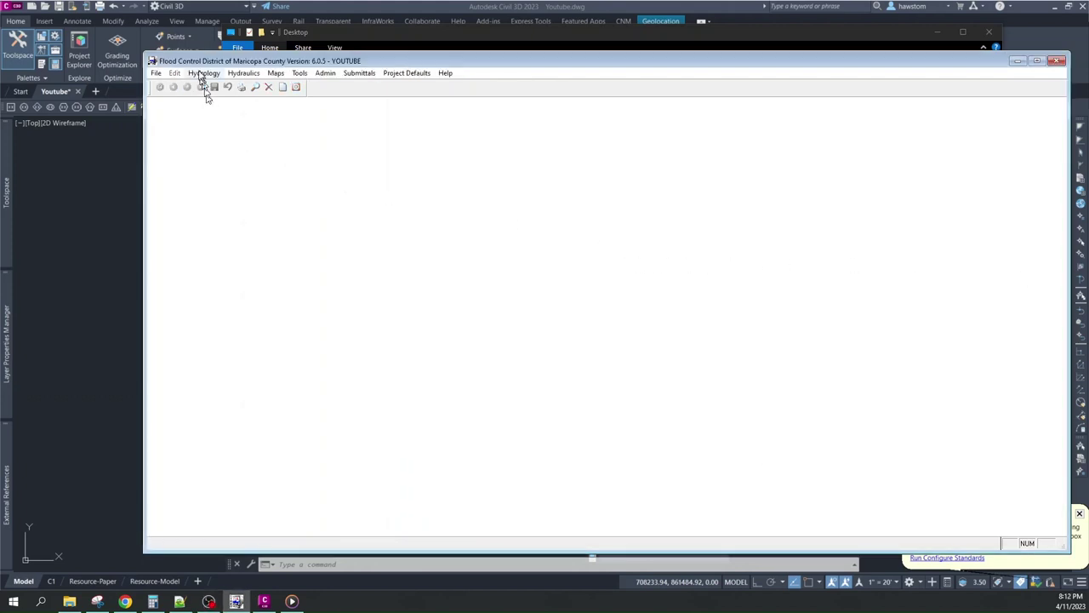
- Set the rainfall map file to Rainfall.shp in the DDMSW-maps folder
click(198, 74)
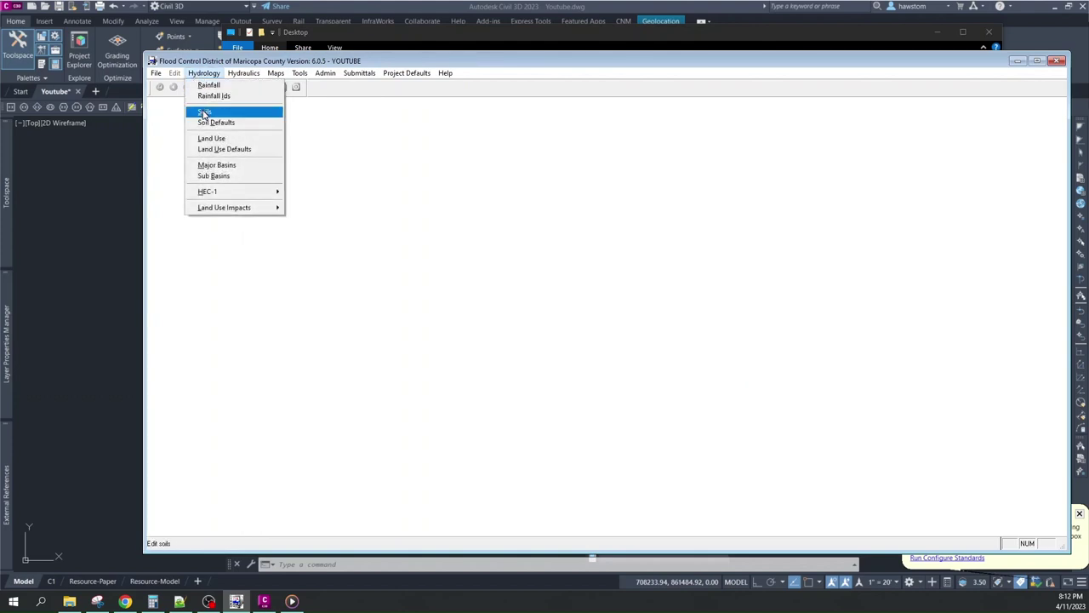
click(209, 86)
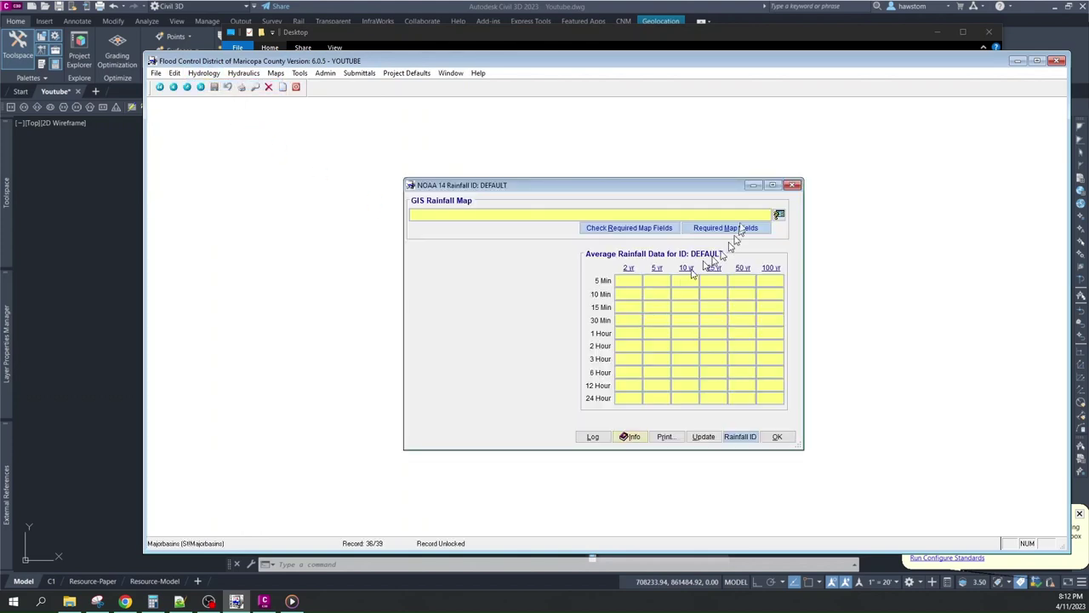
click(777, 215)
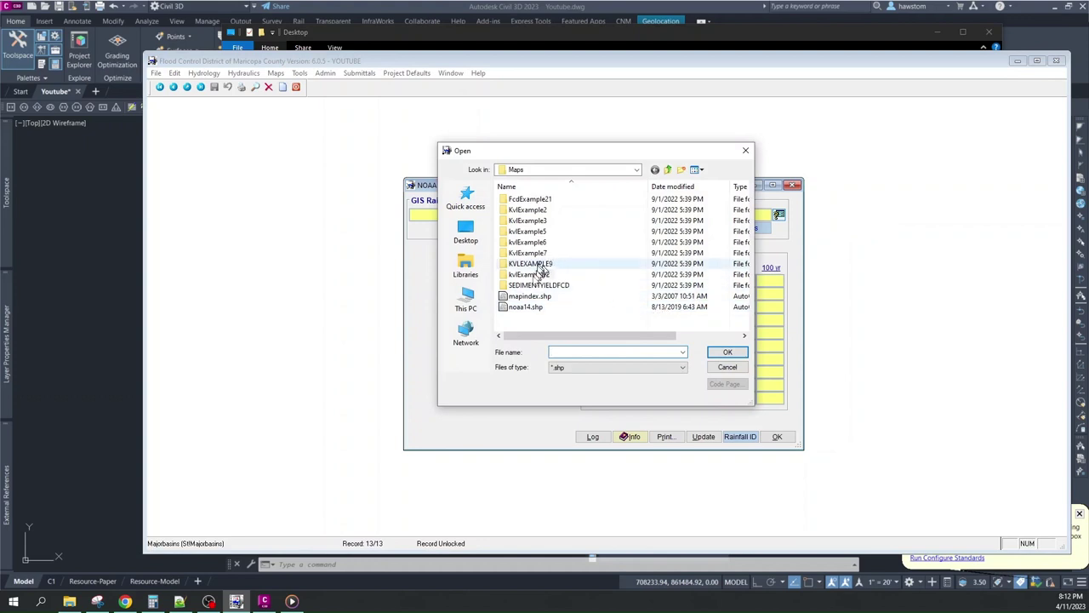
click(69, 600)
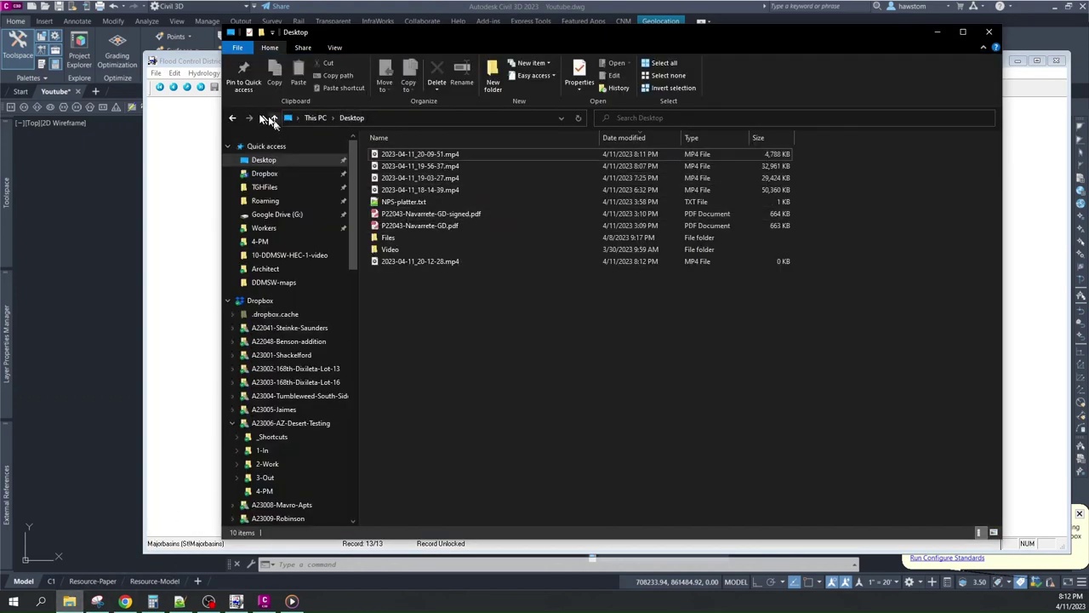
click(269, 119)
click(277, 158)
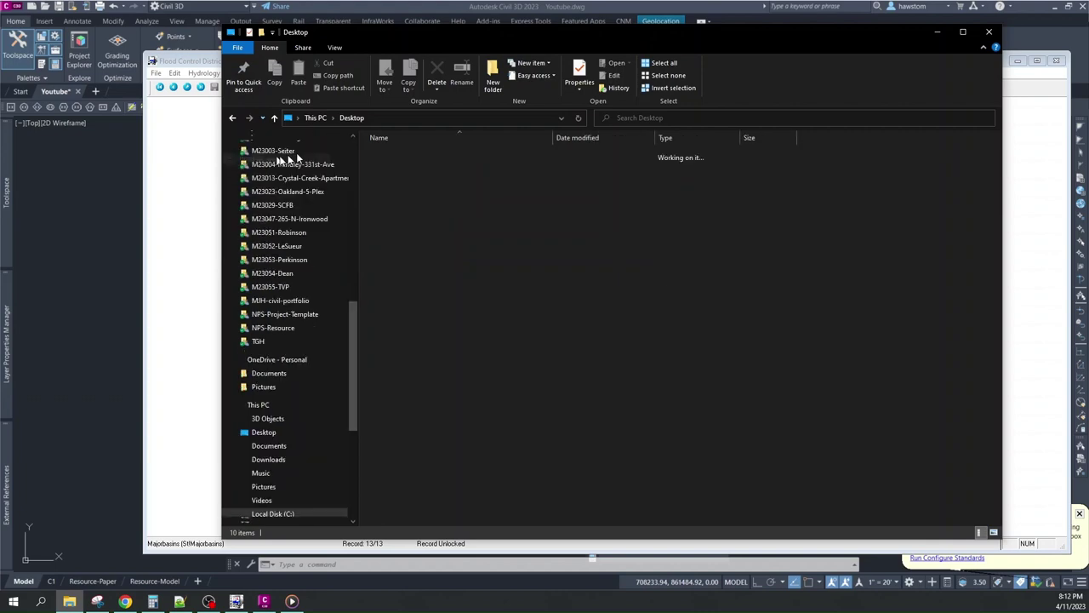
click(538, 119)
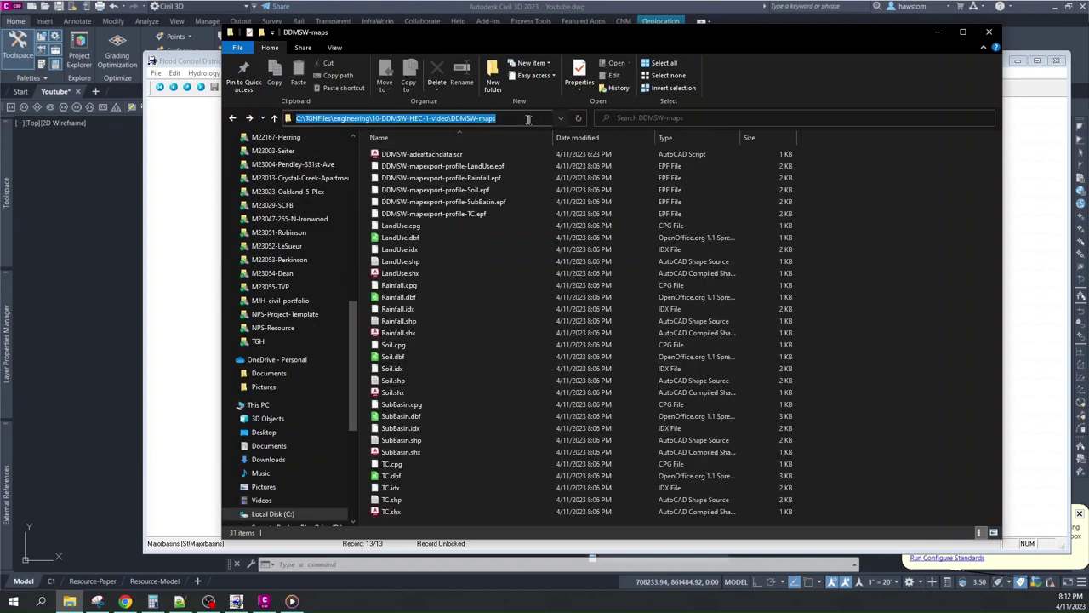
click(152, 294)
click(569, 352)
key(ctrl+v)
key(Return)
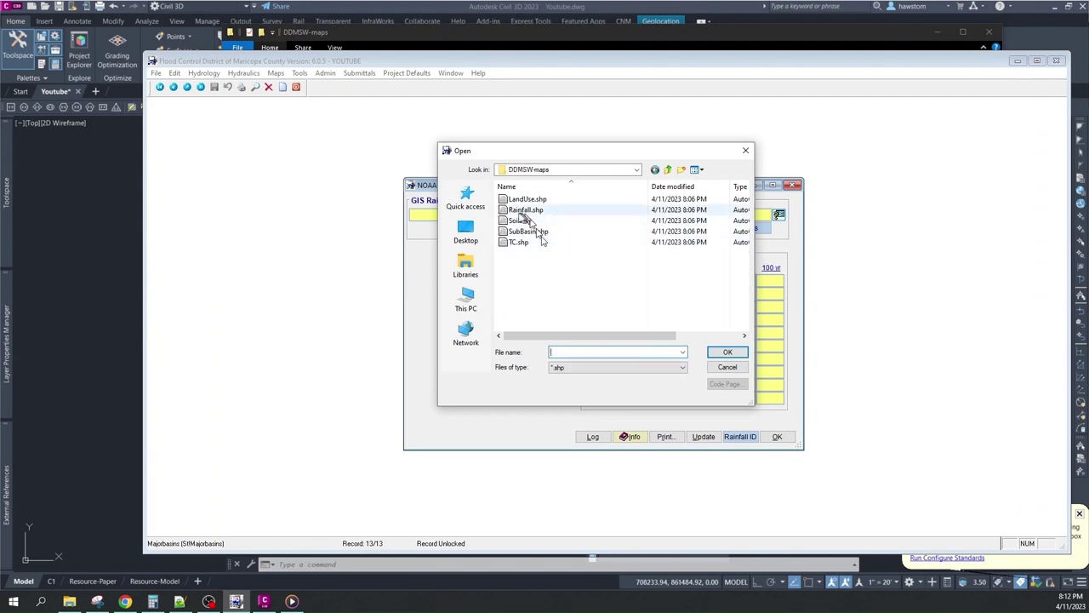
double_click(516, 211)
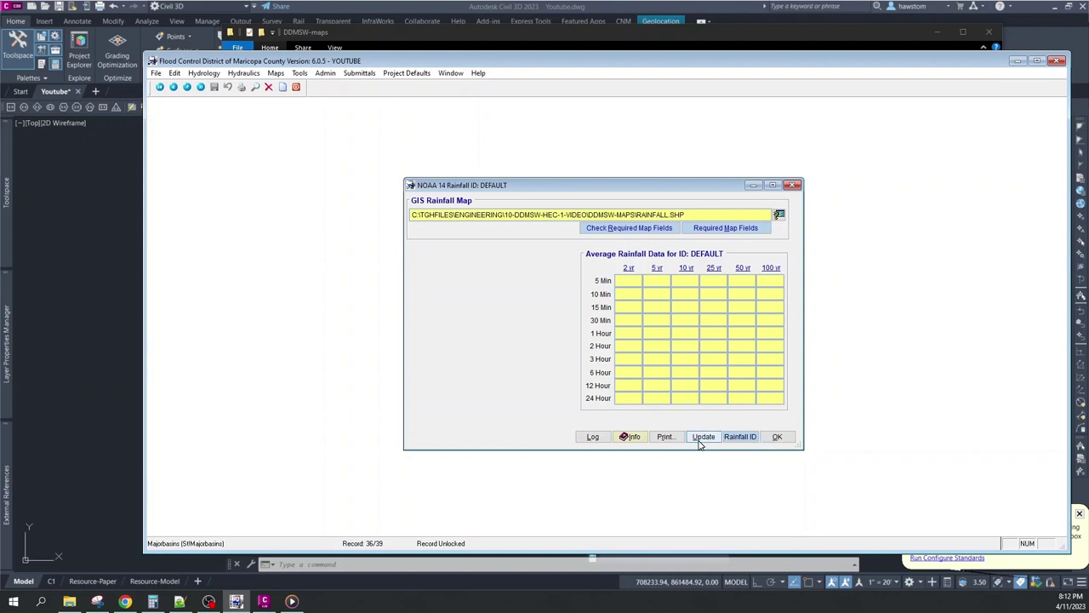
- Fill the DEFAULT rainfall depths from RAINFALL.SHP and close the rainfall settings
click(700, 439)
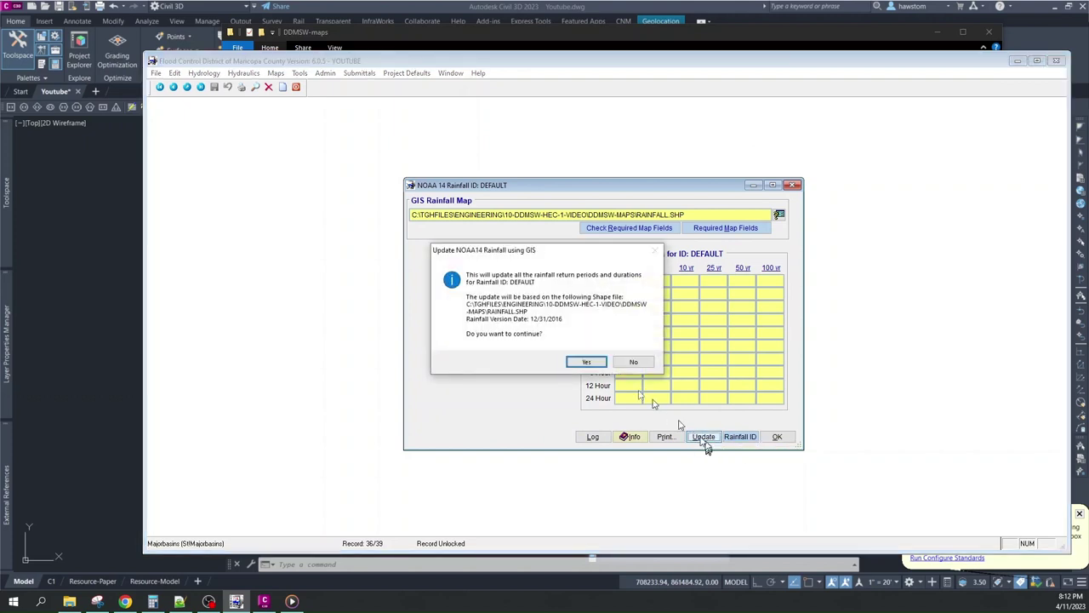
click(586, 363)
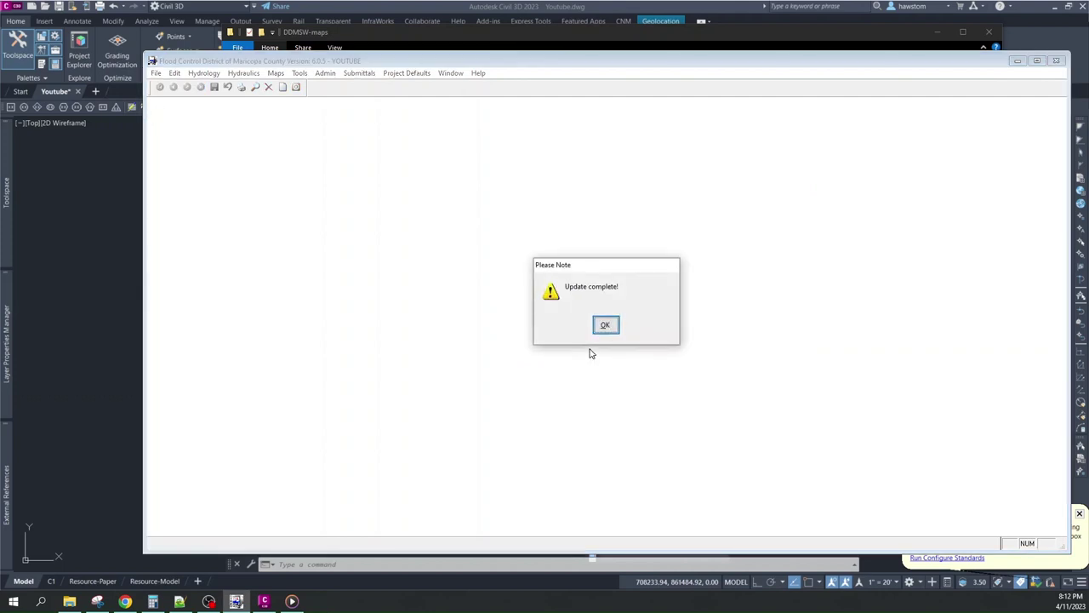
click(604, 324)
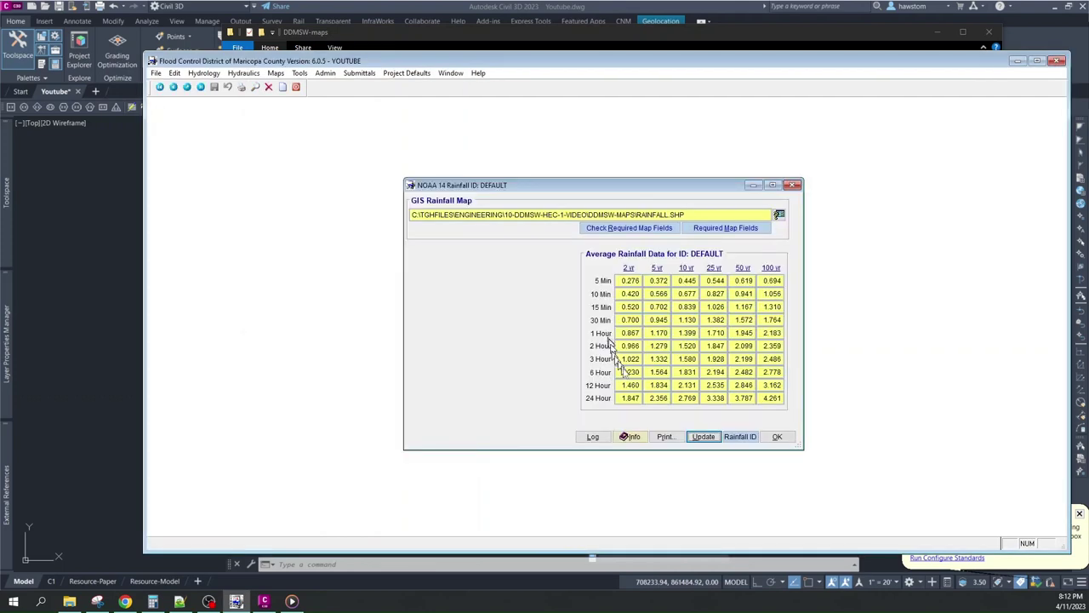
click(777, 437)
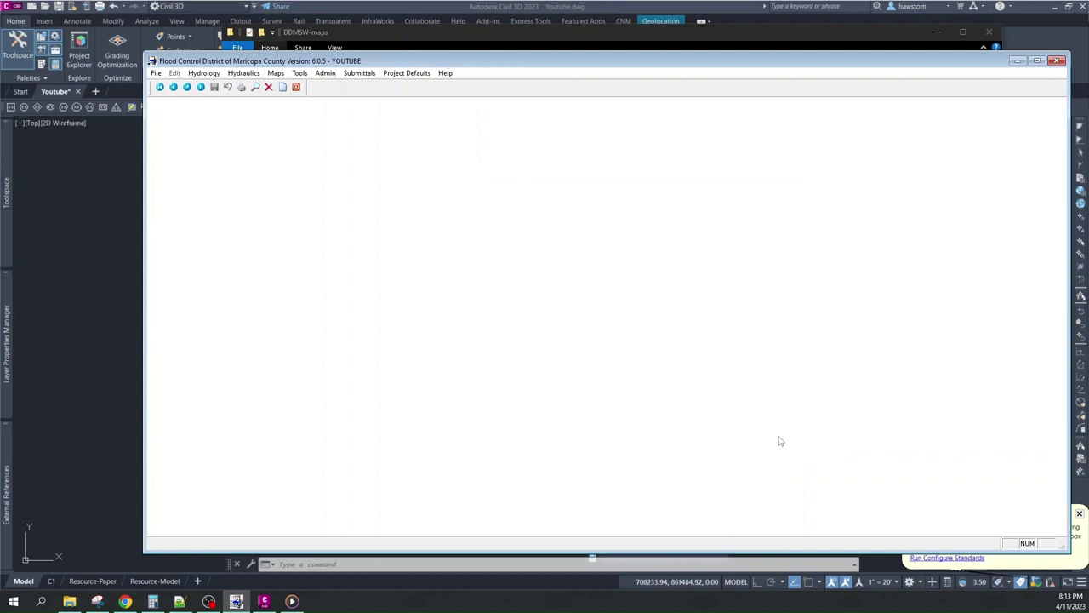
click(275, 73)
- Enable Land Use, Soils and Tc updates and set SubBasin.shp as the sub-basins map
click(288, 85)
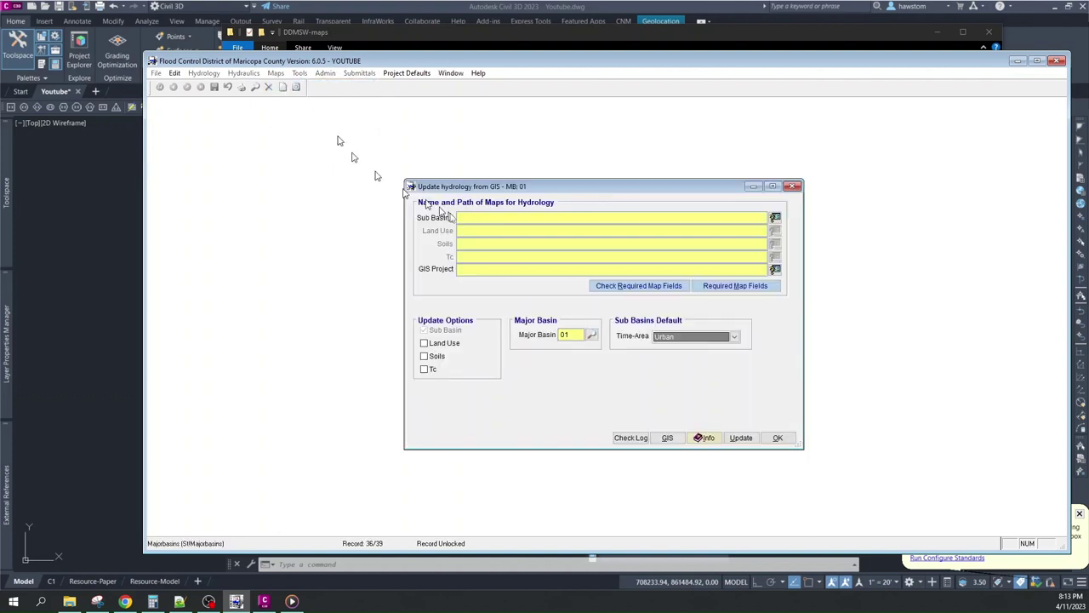
click(426, 345)
click(424, 355)
click(424, 369)
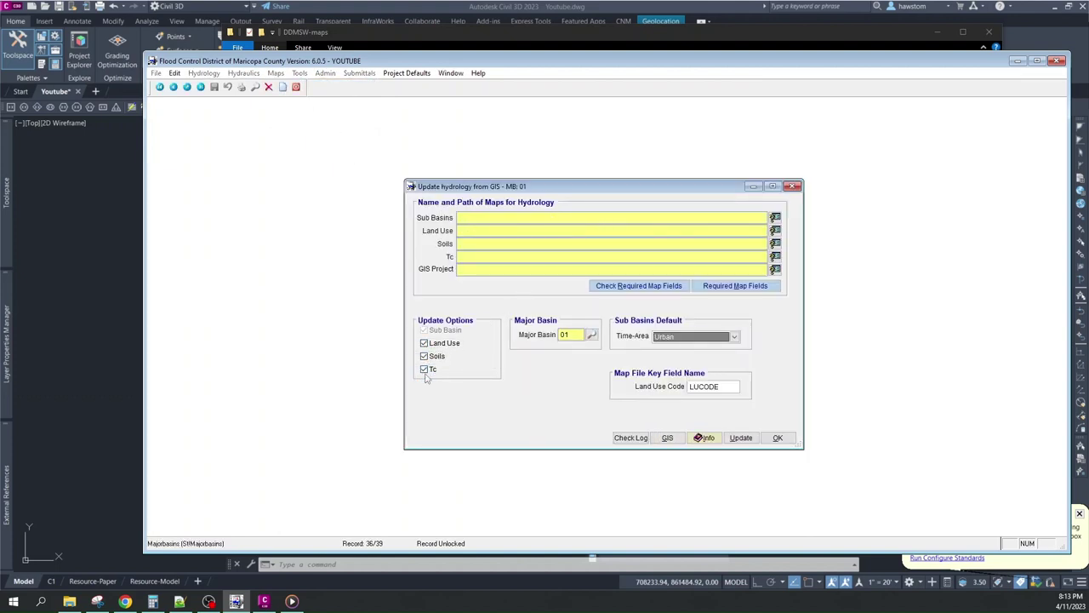
click(777, 217)
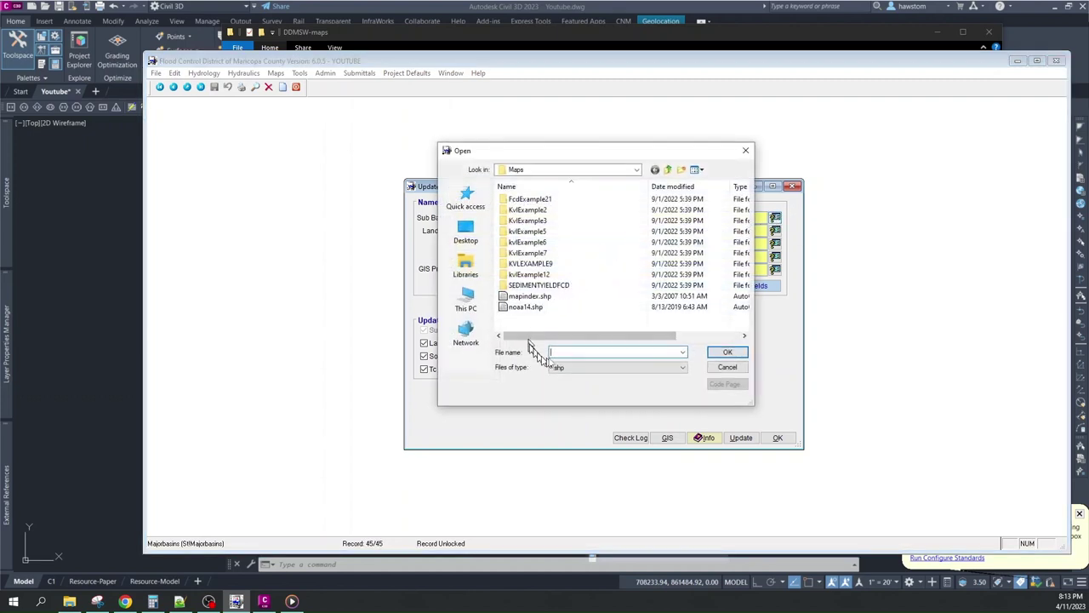
key(ctrl+v)
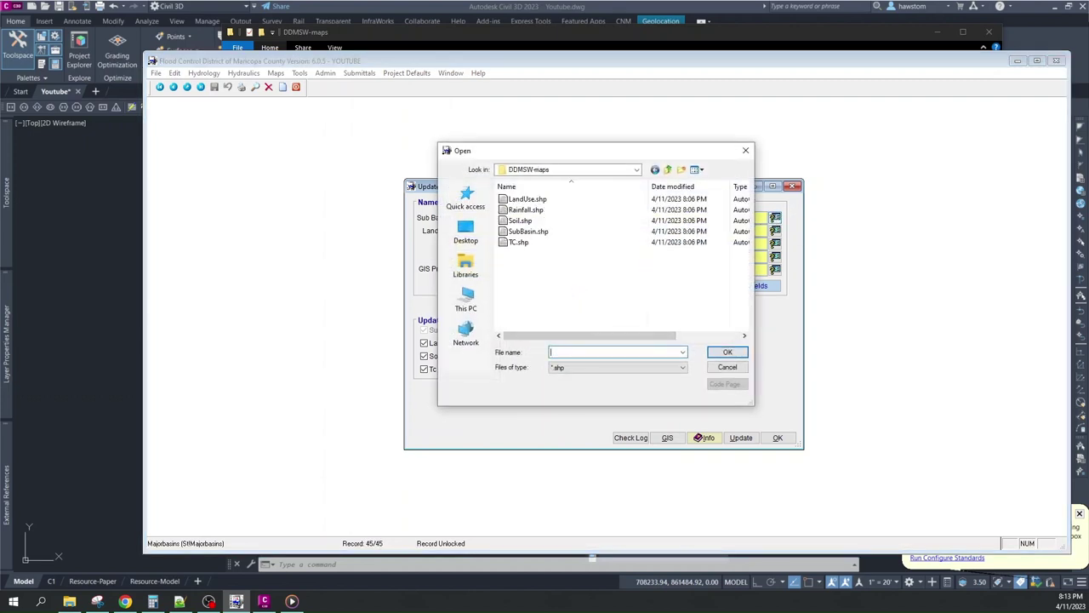
double_click(524, 232)
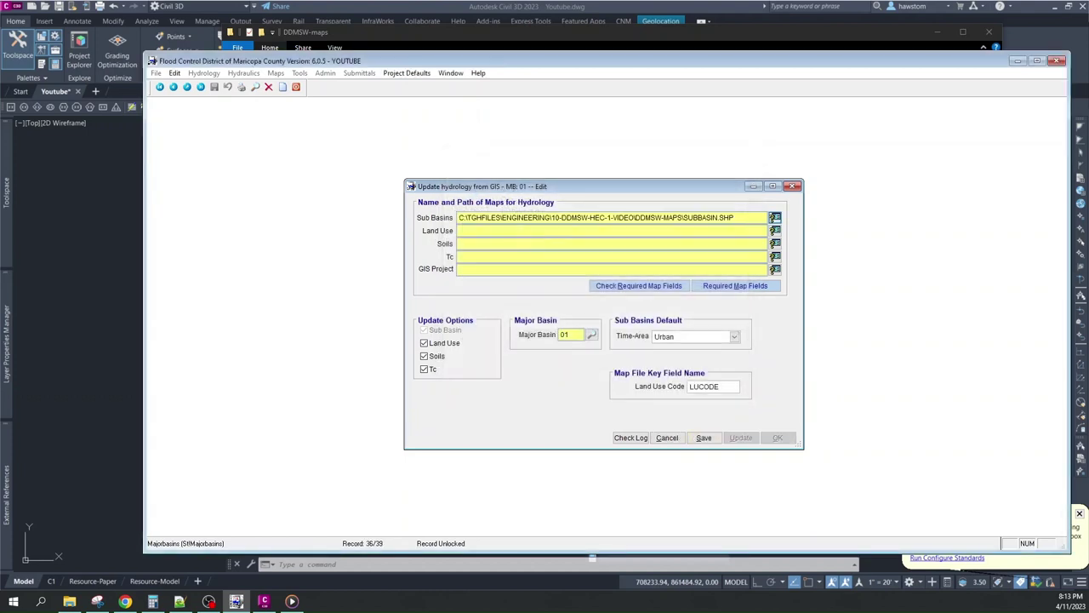
- Set LandUse.shp, Soil.shp and TC.shp as the land use, soils and Tc maps
click(774, 231)
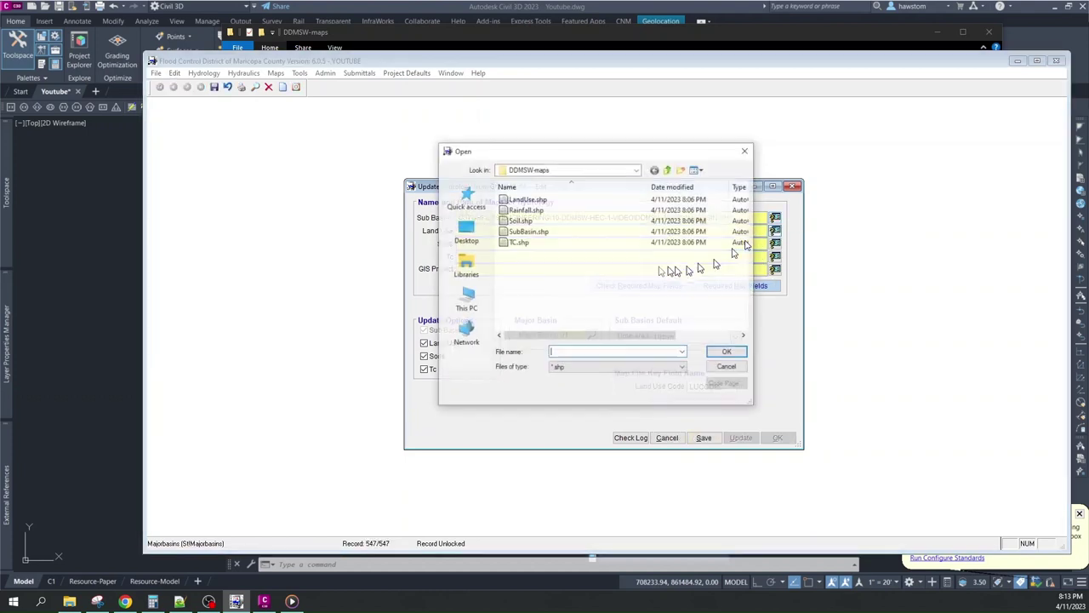
double_click(519, 200)
click(774, 244)
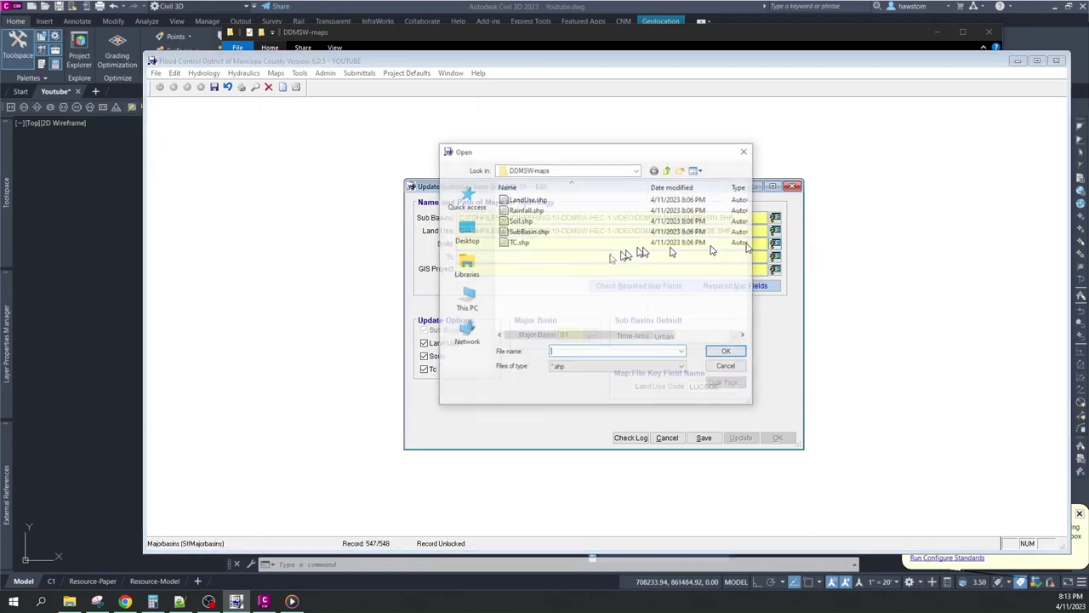
double_click(520, 221)
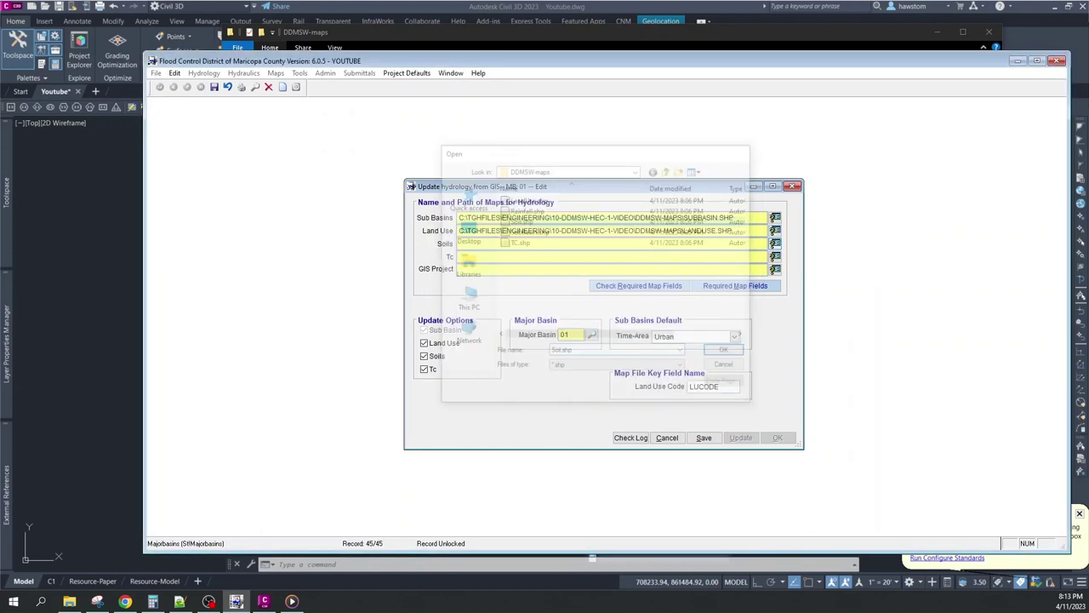
click(774, 254)
click(508, 246)
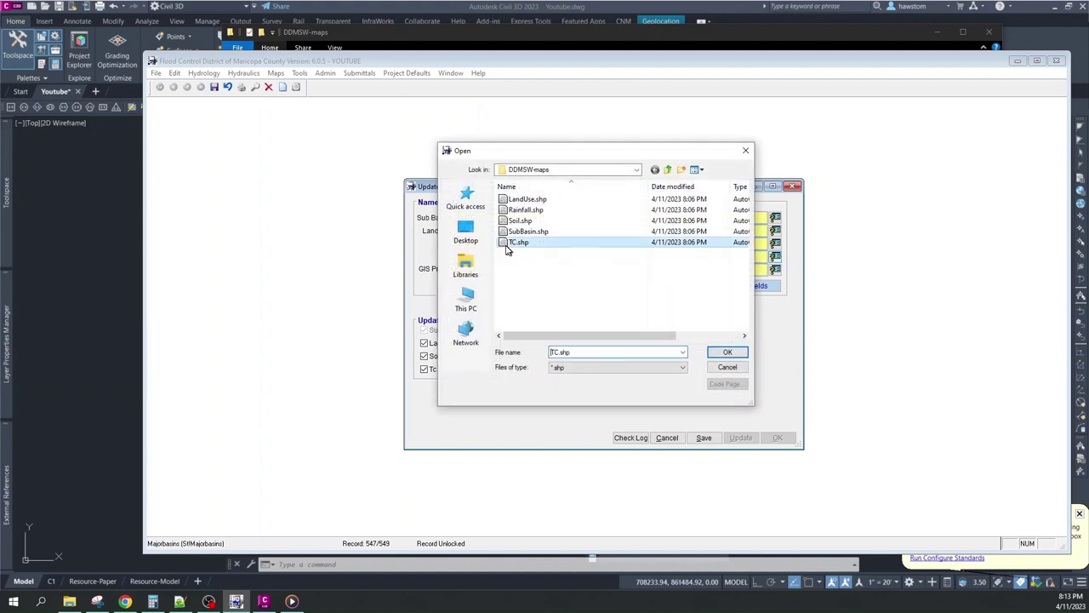
double_click(511, 243)
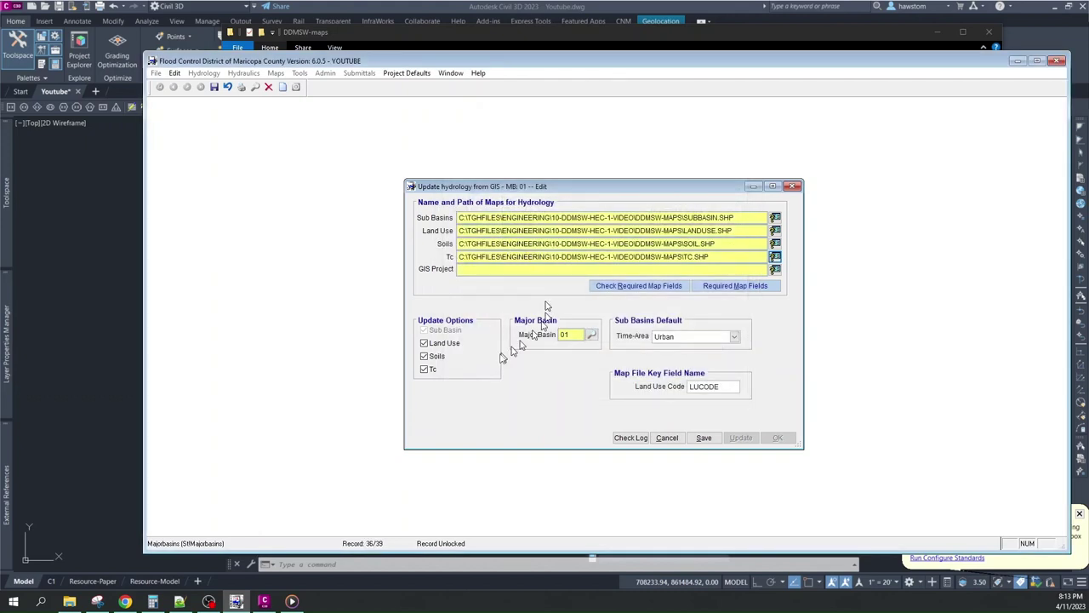
- Set the Time-Area default to Natural, save the settings and run the GIS update
click(730, 337)
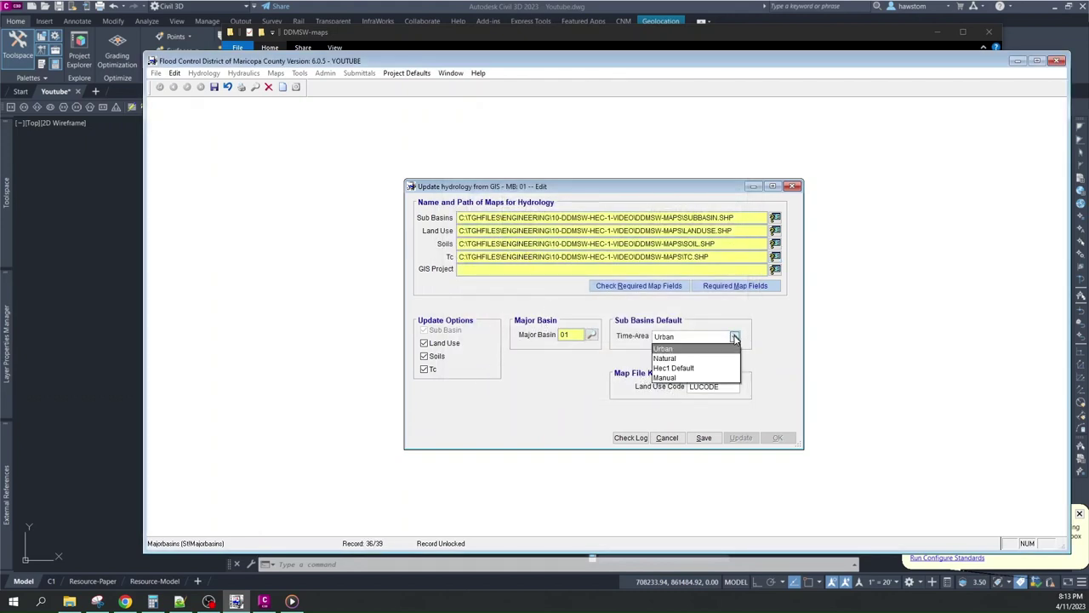
click(673, 358)
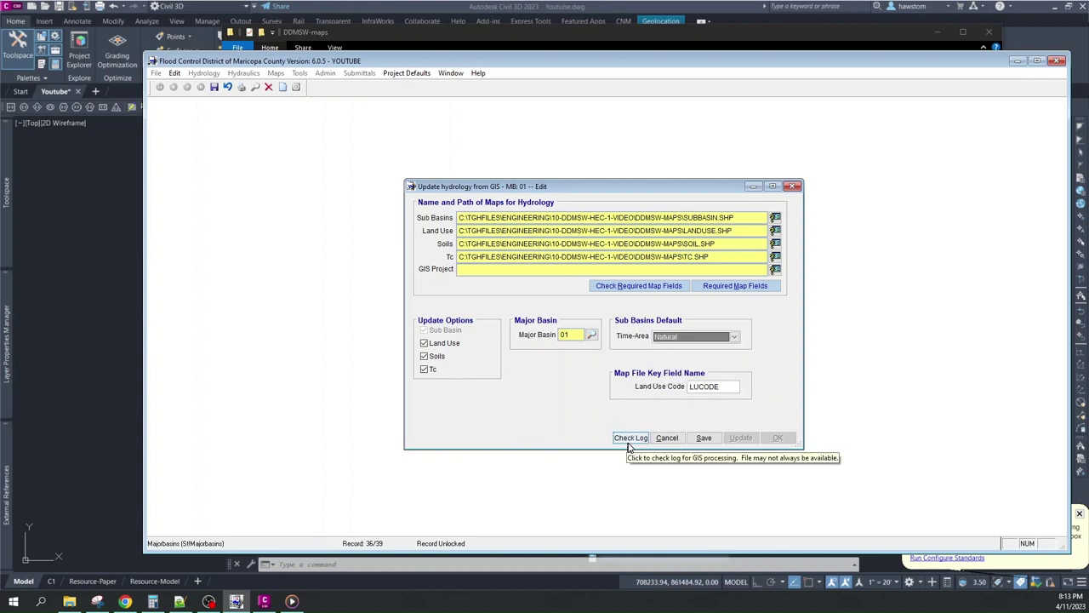
click(704, 438)
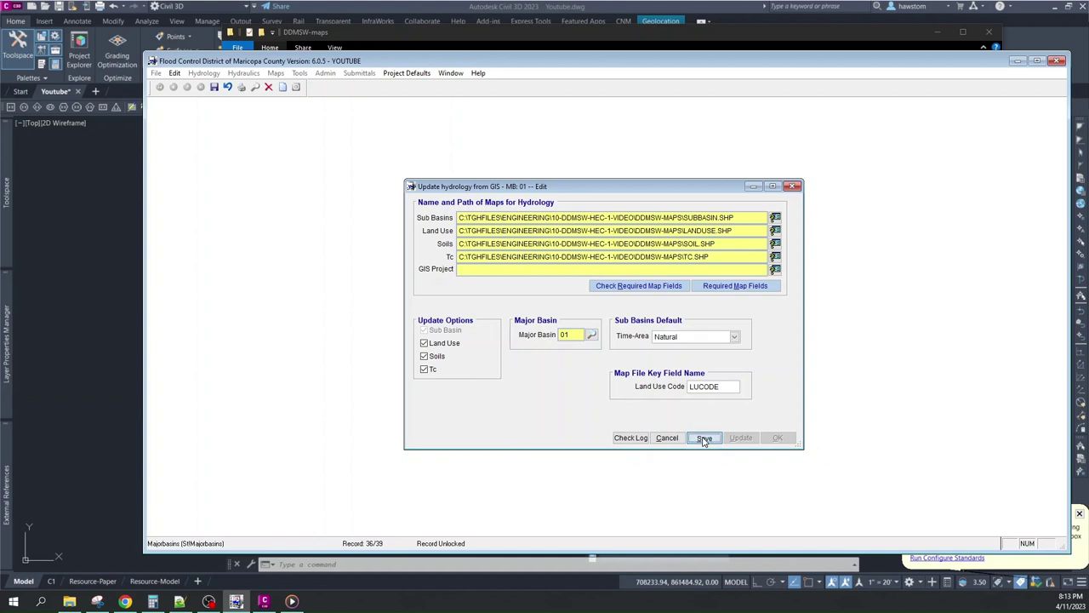
click(741, 439)
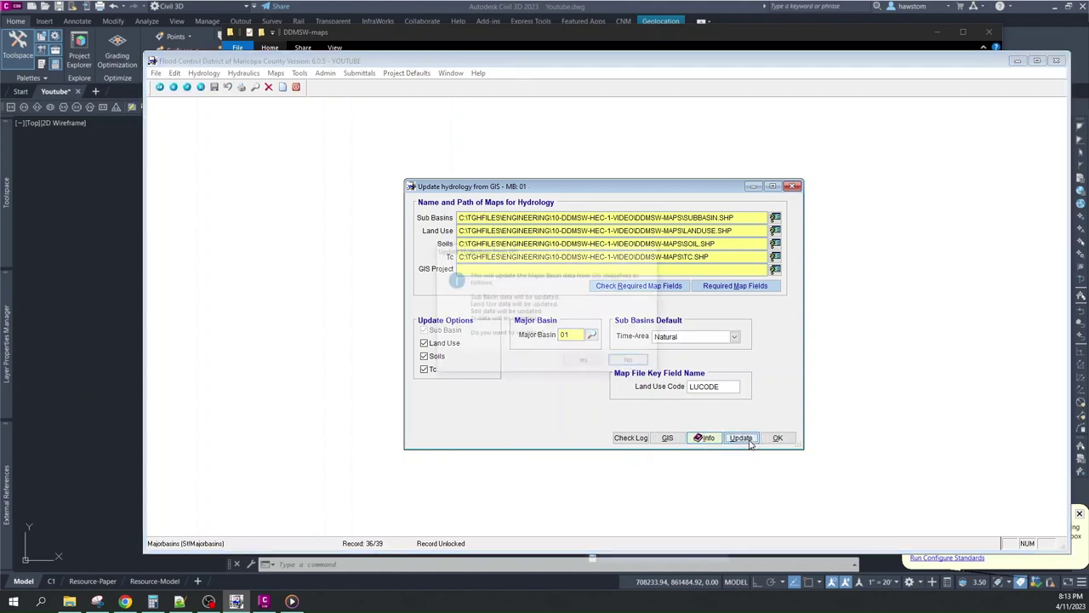
- Run the GIS hydrology update for major basin 01 and close the tabulation-interval warning log
click(581, 362)
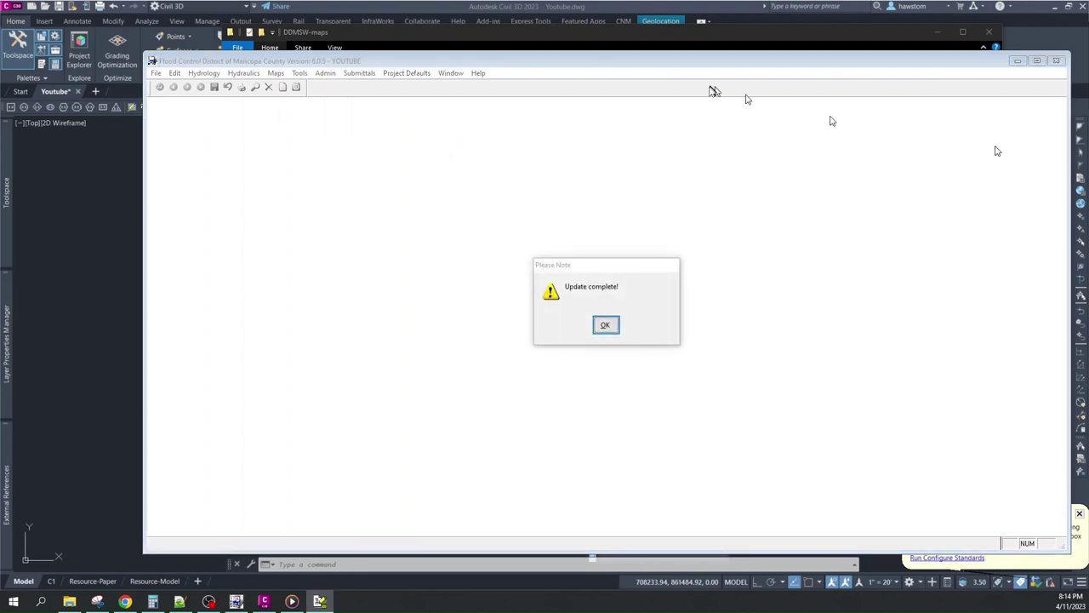
click(605, 324)
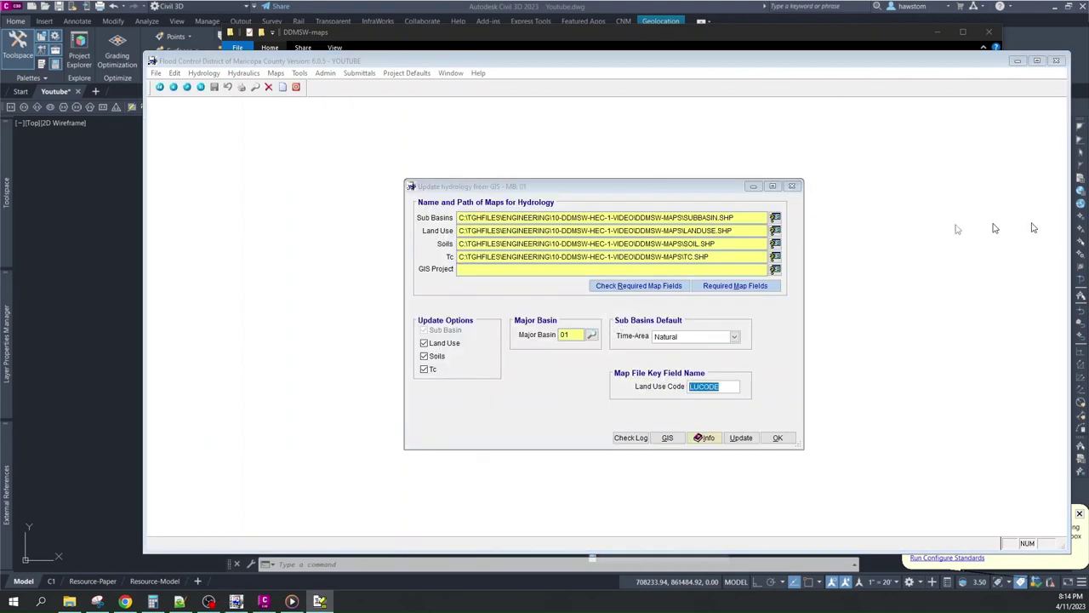
click(776, 439)
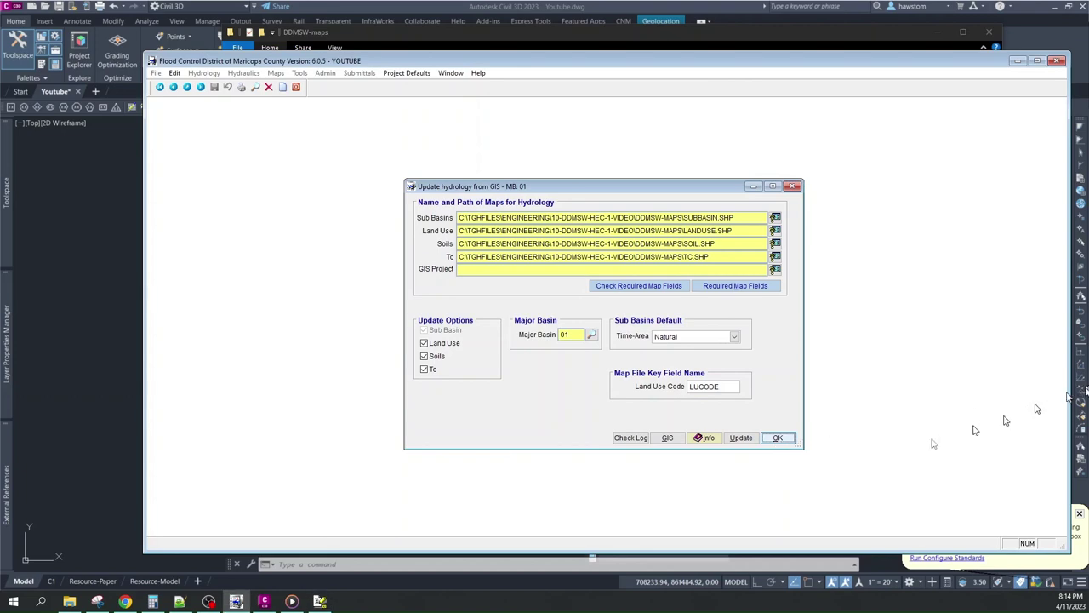
click(777, 438)
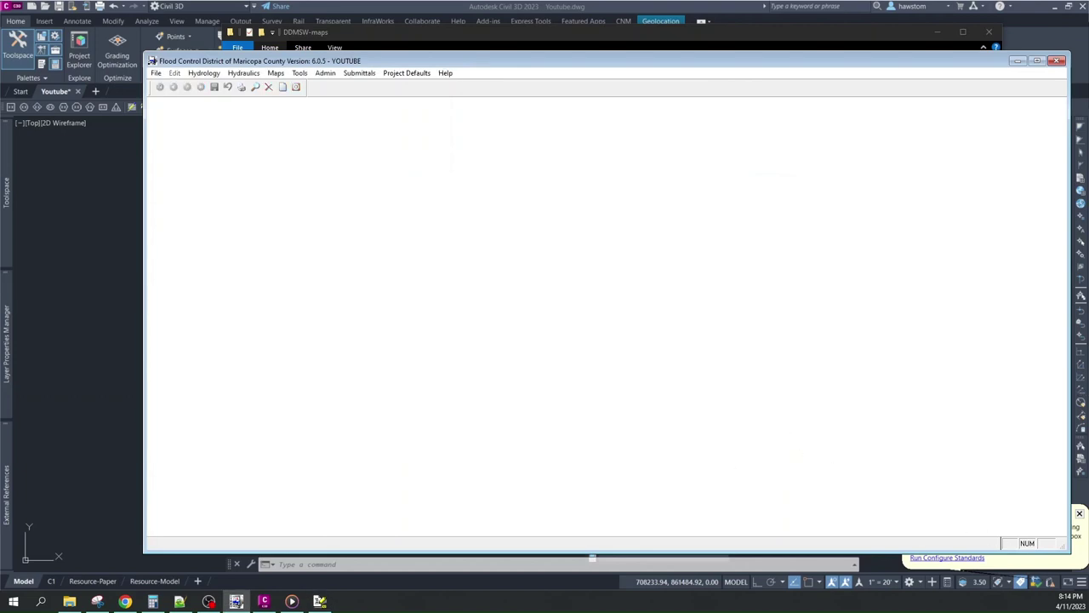
drag(837, 162, 577, 75)
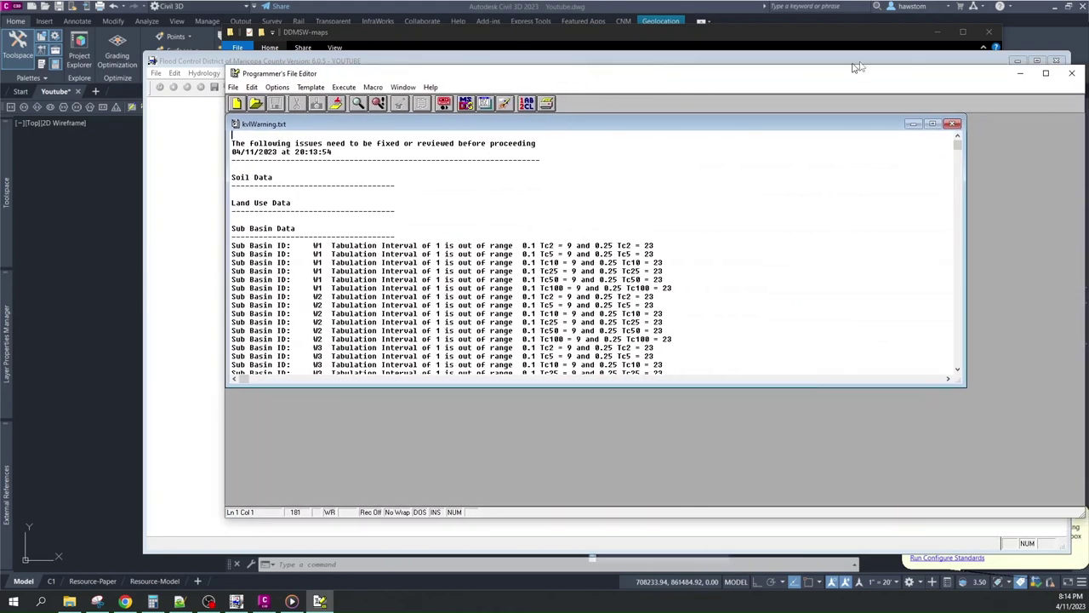
click(1072, 72)
click(215, 77)
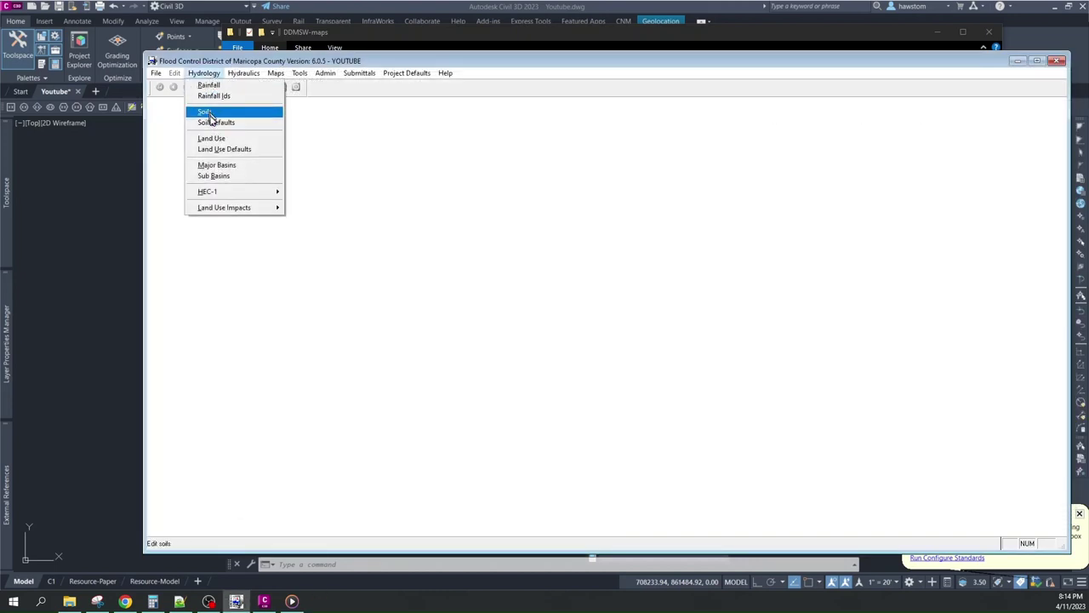
click(209, 86)
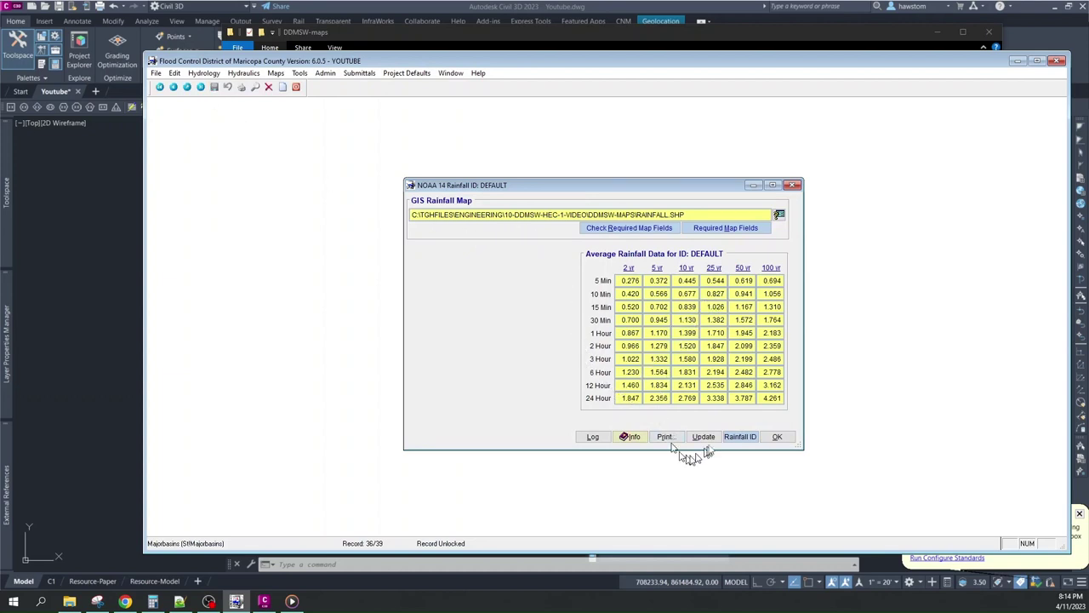
click(776, 436)
click(200, 73)
click(205, 113)
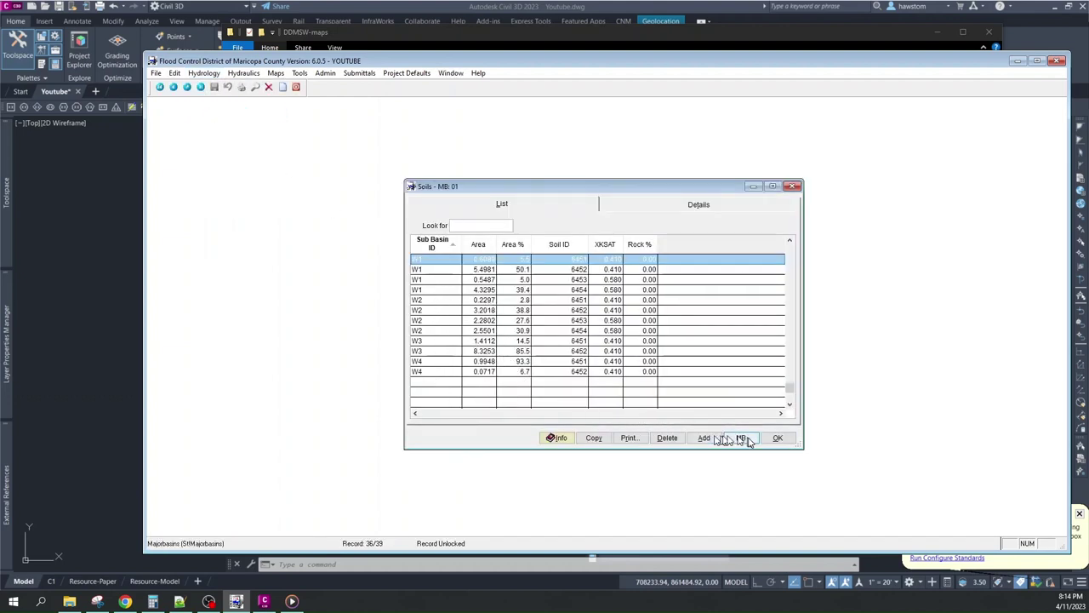
click(760, 440)
click(201, 73)
click(211, 138)
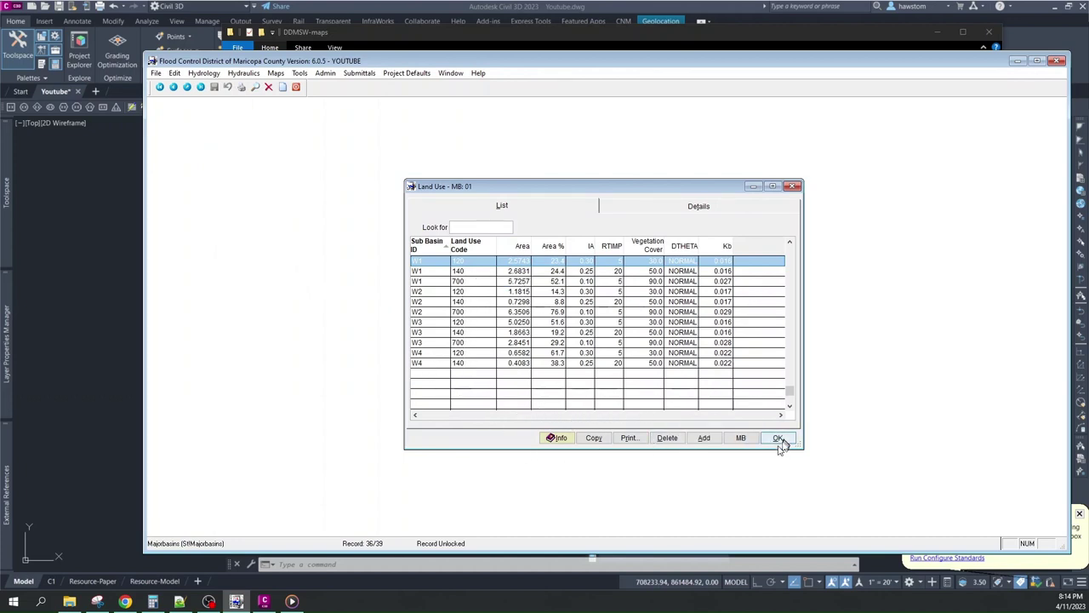
click(778, 438)
click(204, 74)
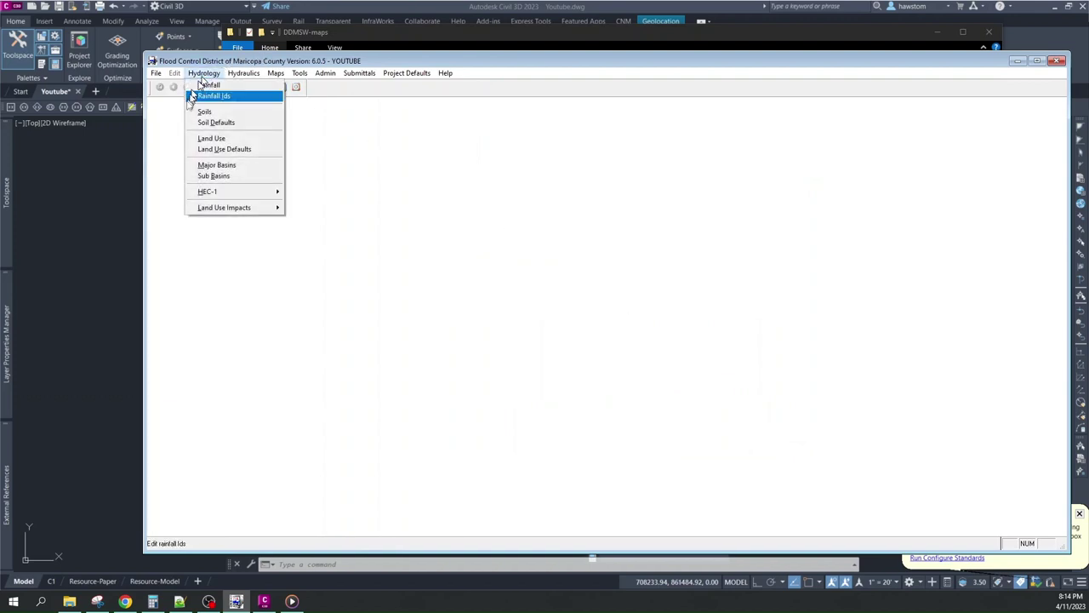
click(206, 177)
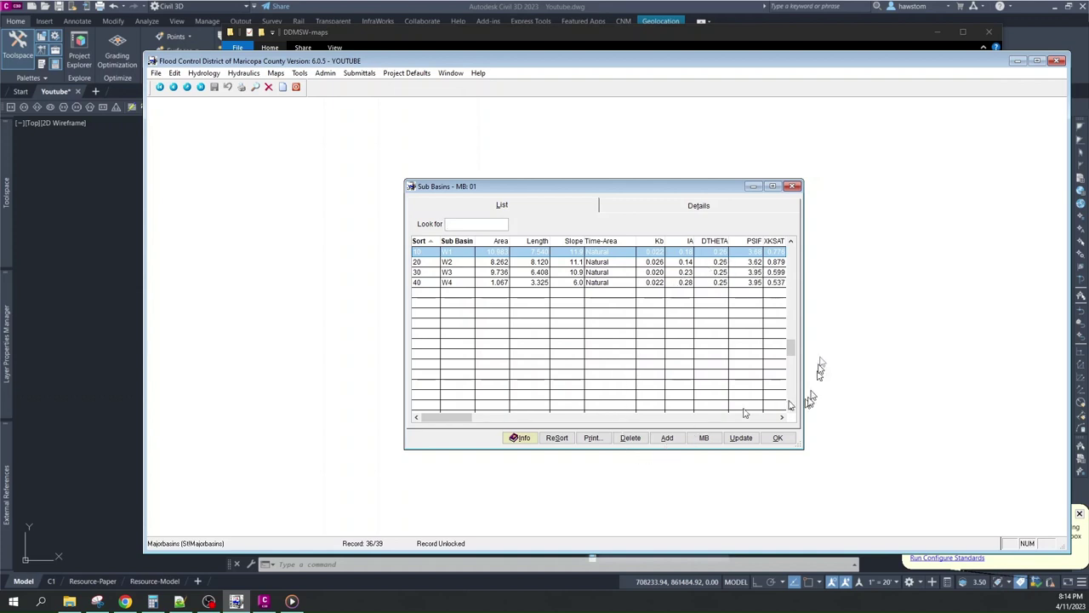
click(791, 187)
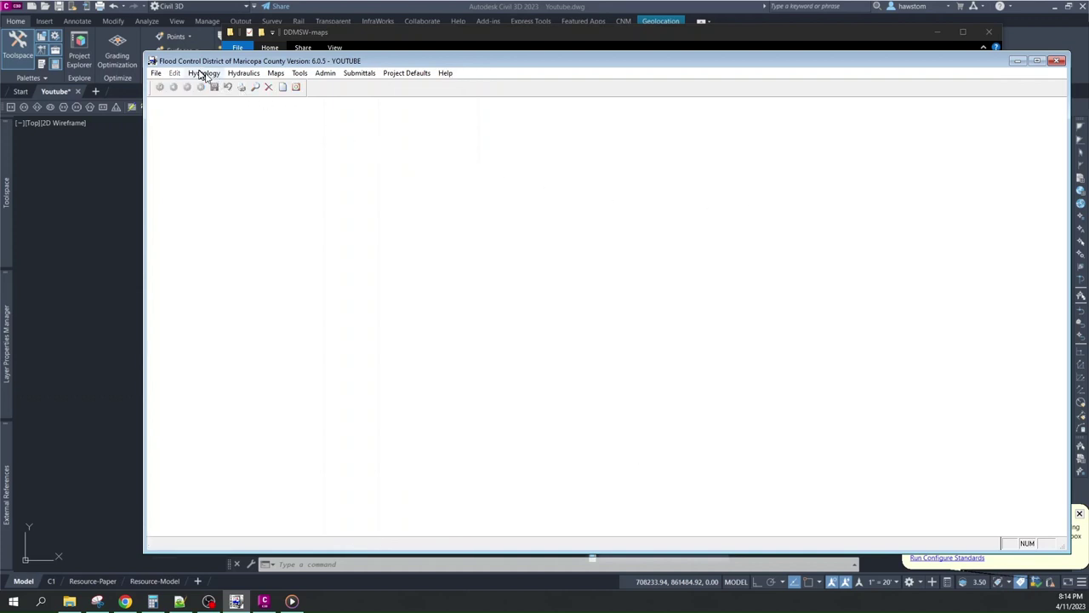
click(204, 73)
- Add sub-basin W1 as the first Basin entry in the HEC-1 model network
mouse_move(219, 194)
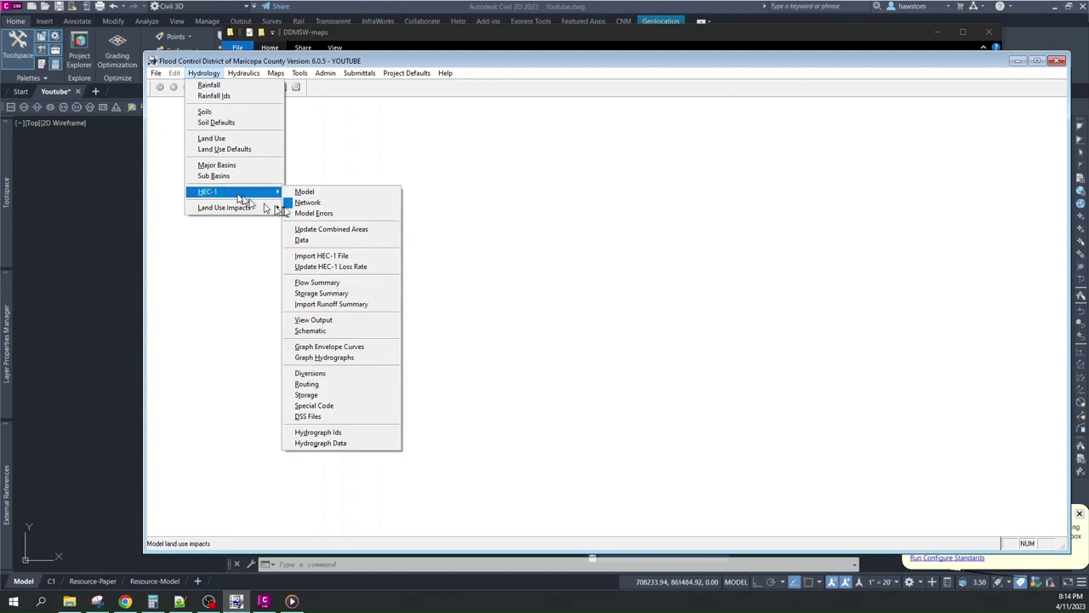
click(316, 206)
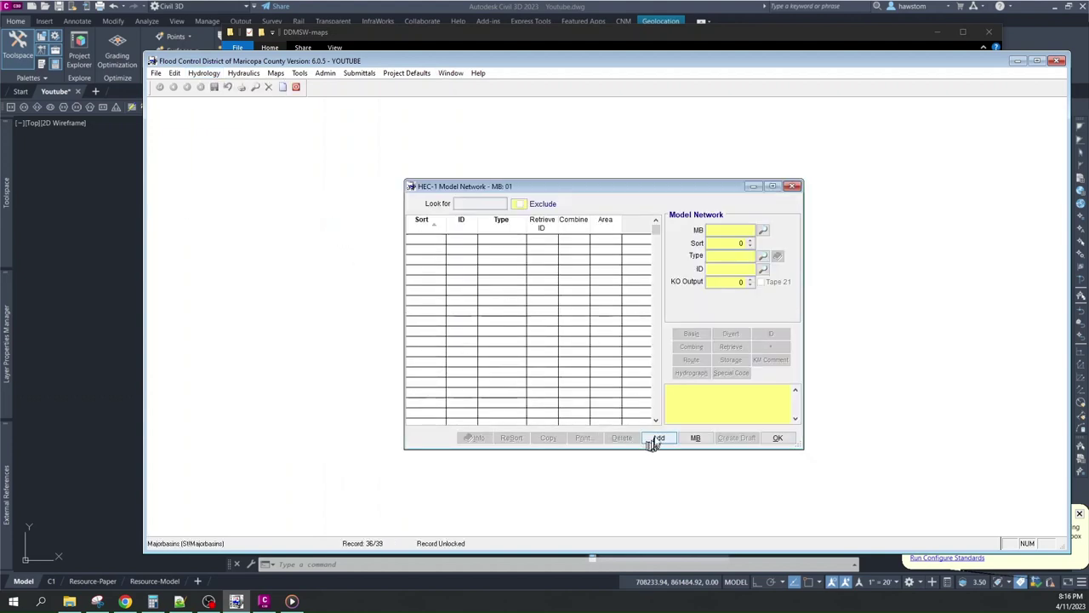
click(655, 438)
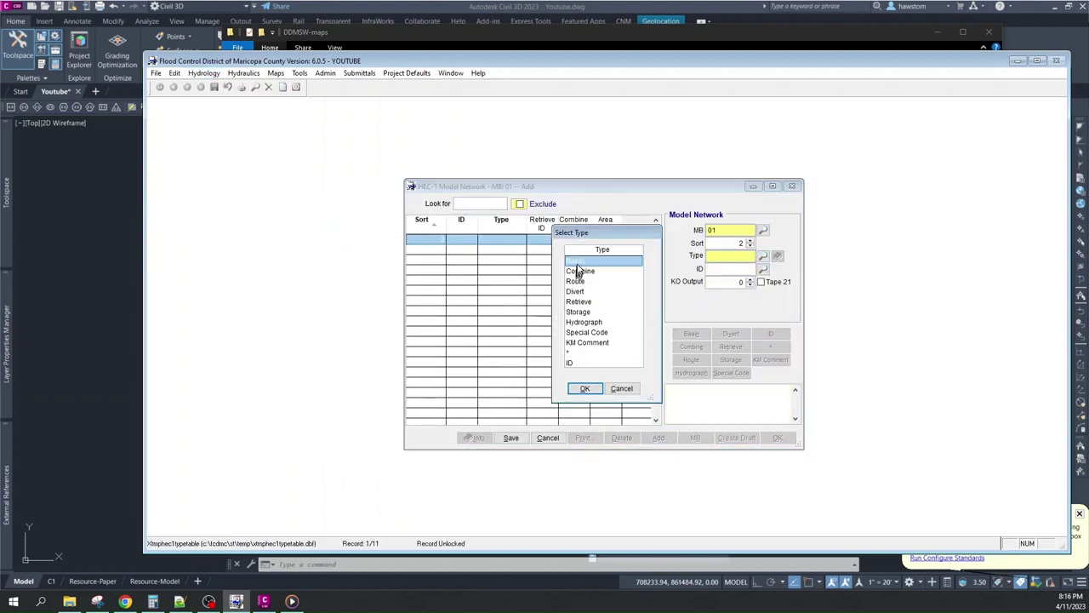
double_click(579, 262)
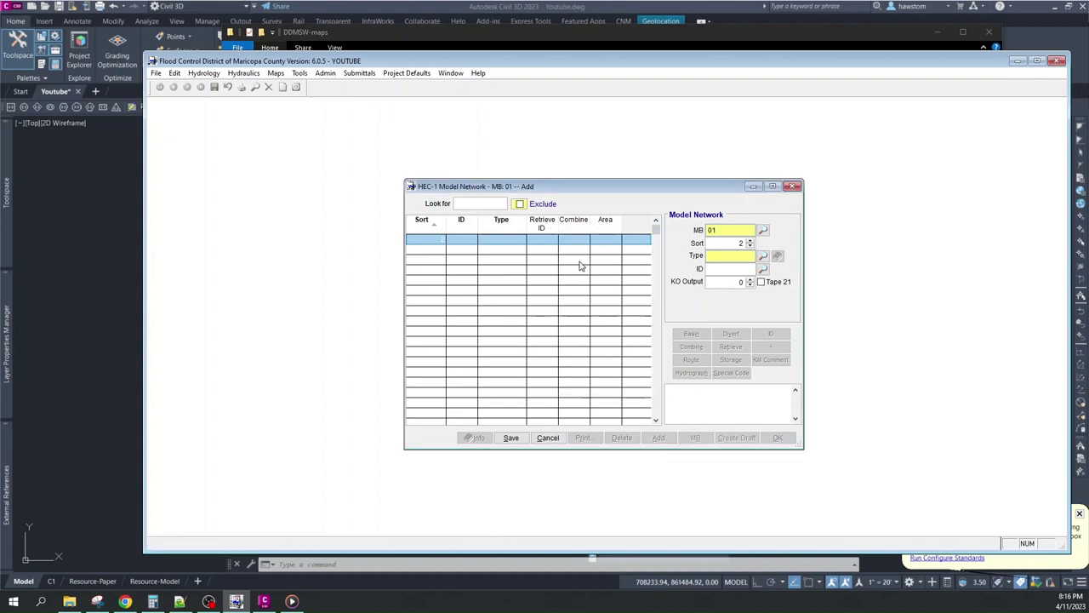
click(719, 271)
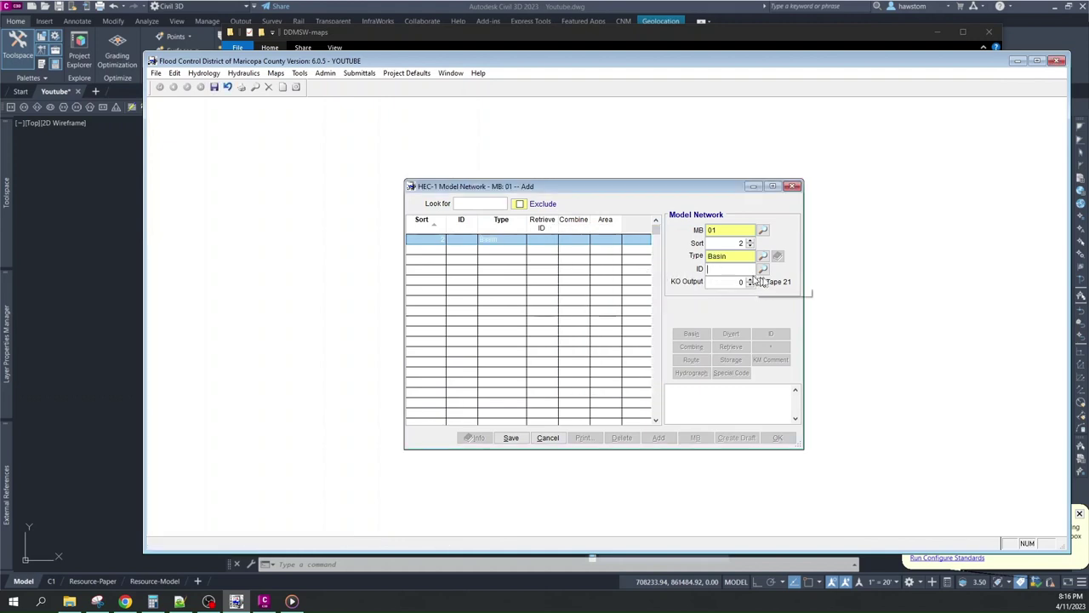
click(763, 269)
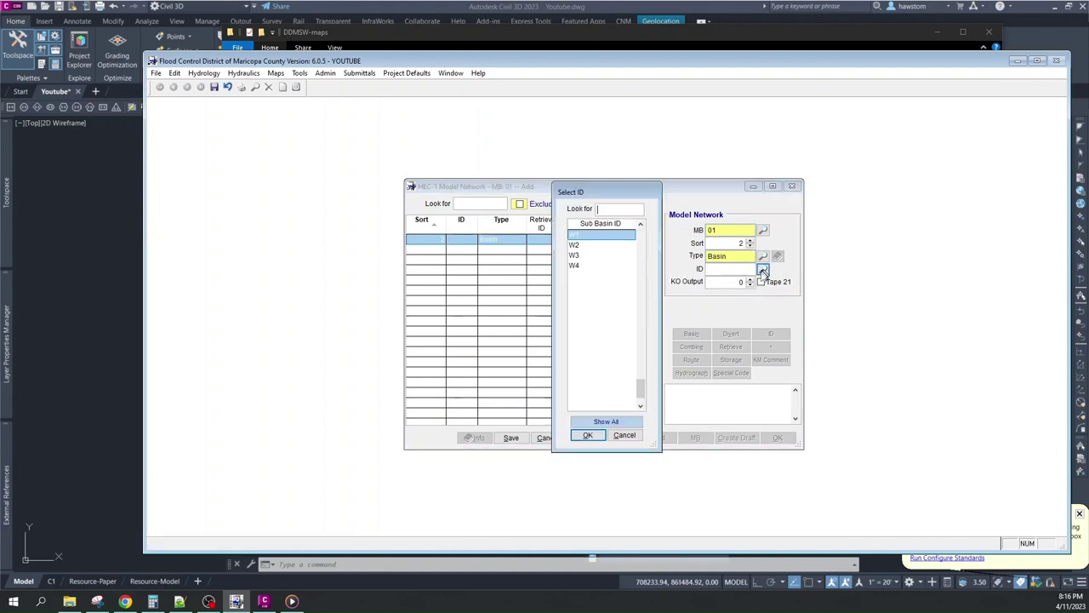
double_click(594, 240)
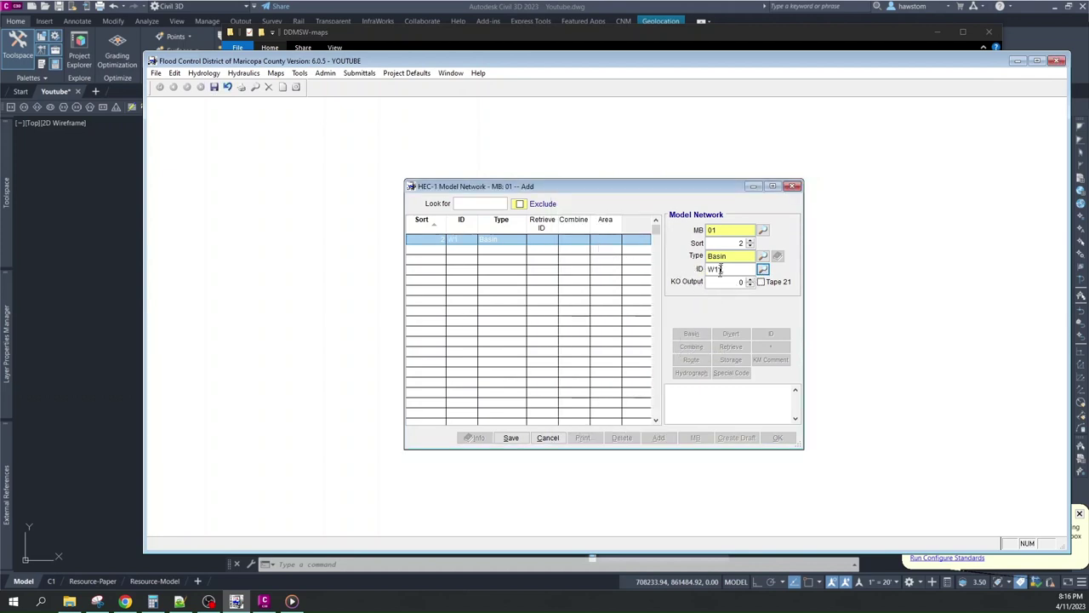
click(511, 438)
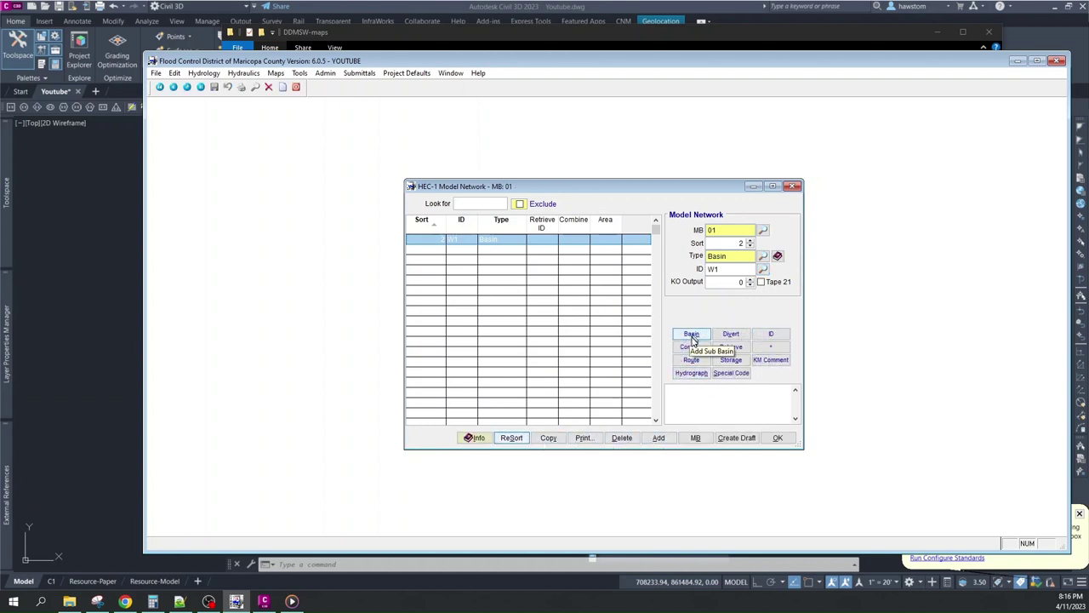
- Add basins W2, W3 and W4 to the network after W1
click(692, 335)
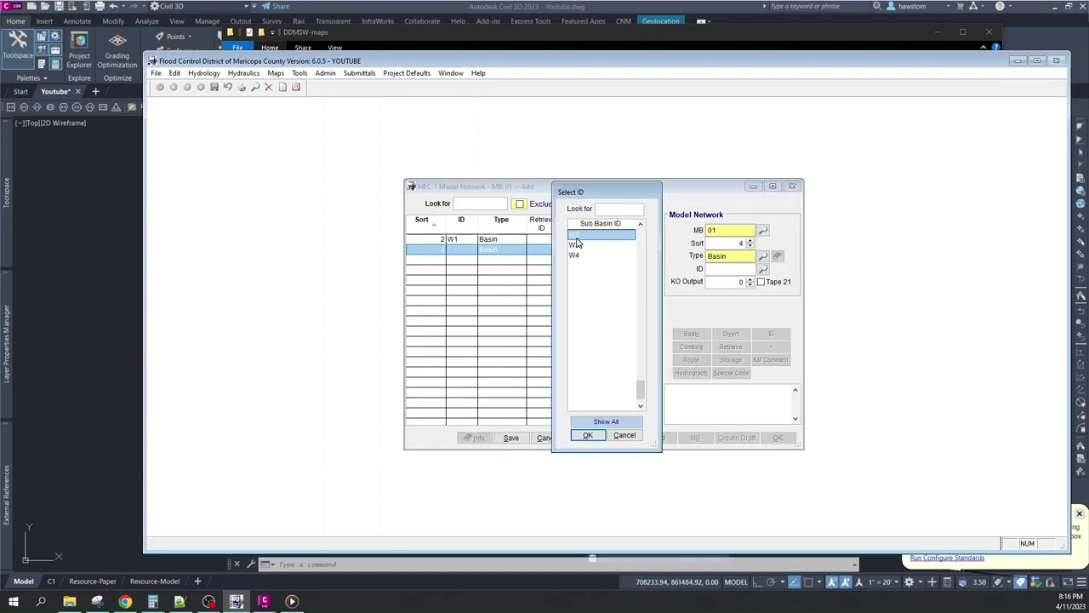
click(587, 434)
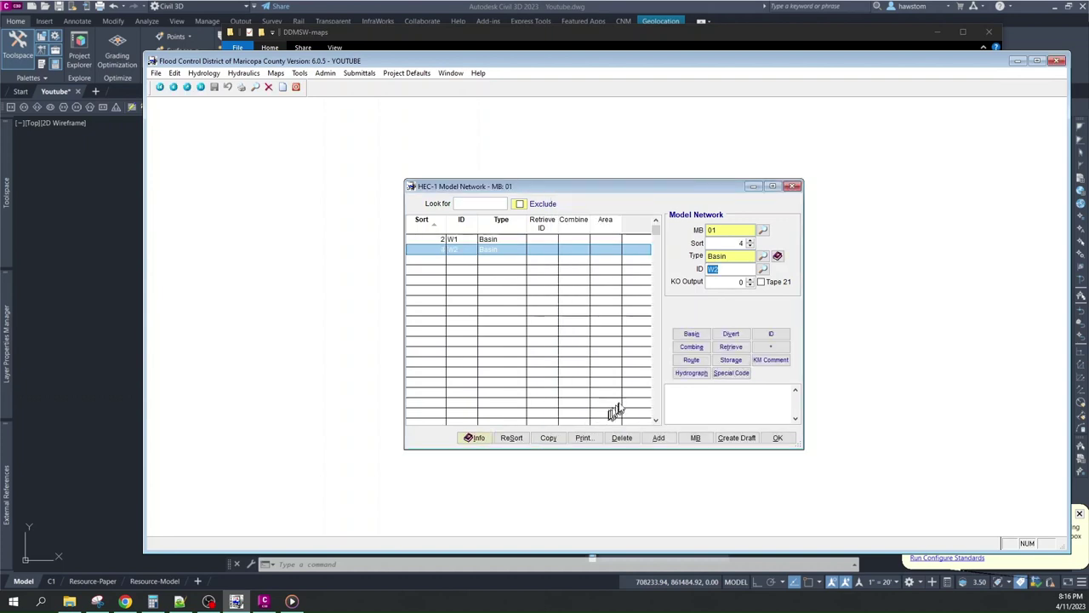
click(694, 334)
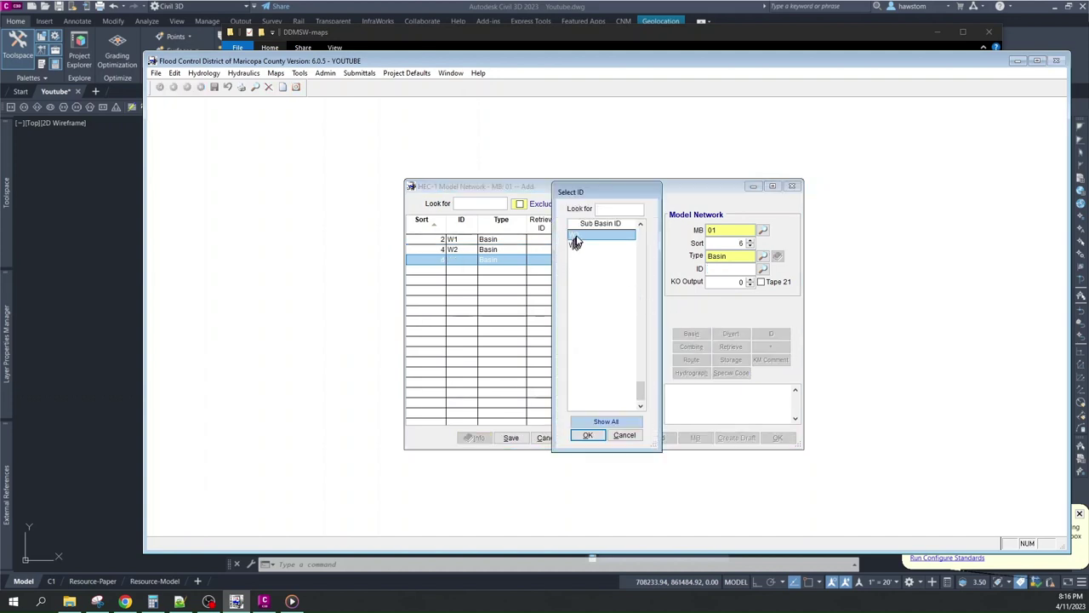
double_click(579, 241)
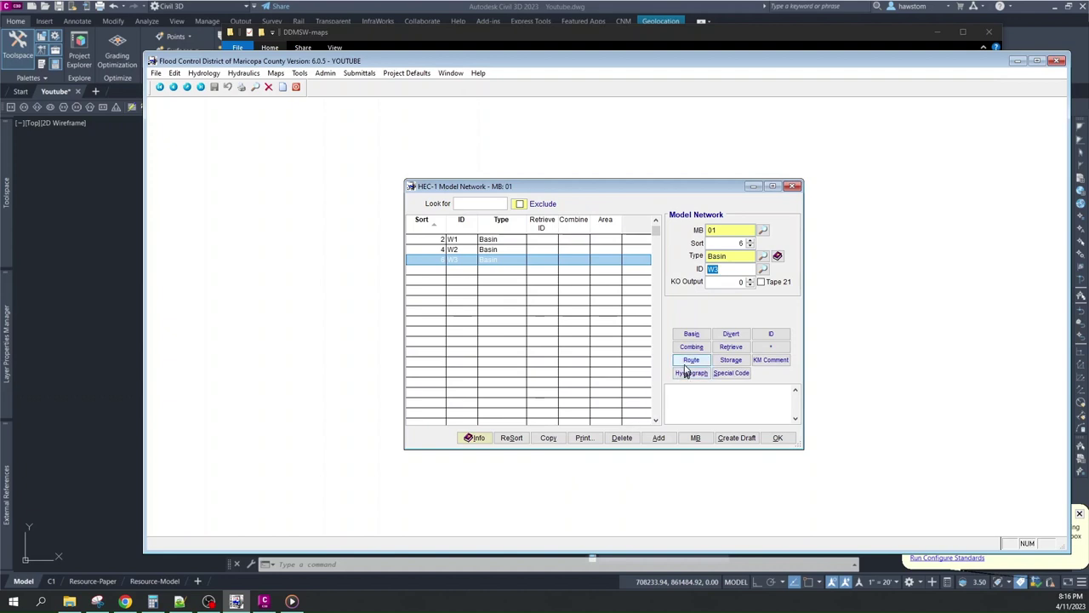
click(691, 333)
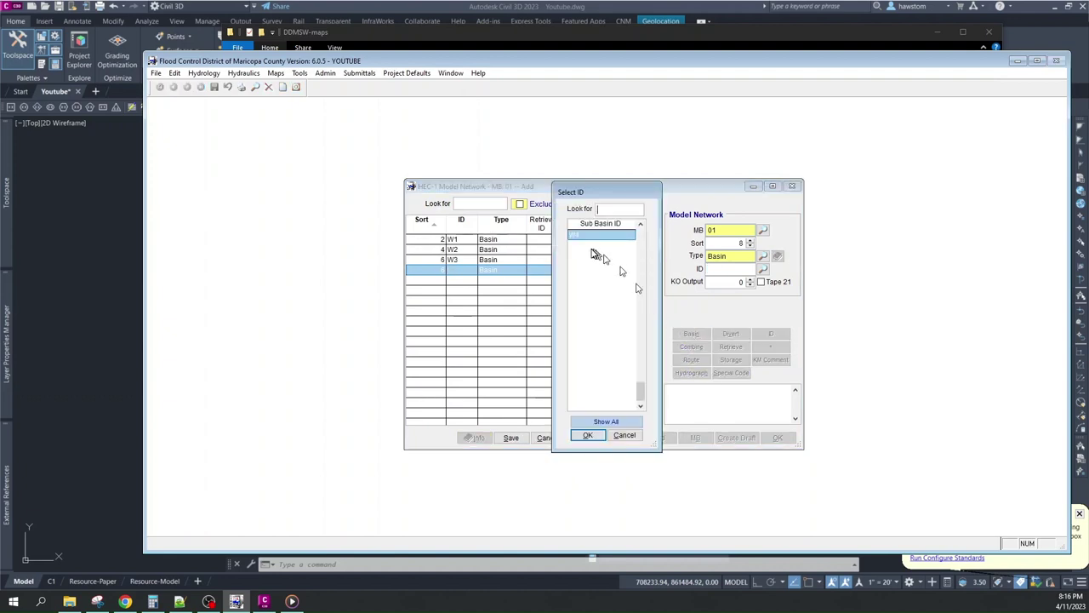
click(585, 436)
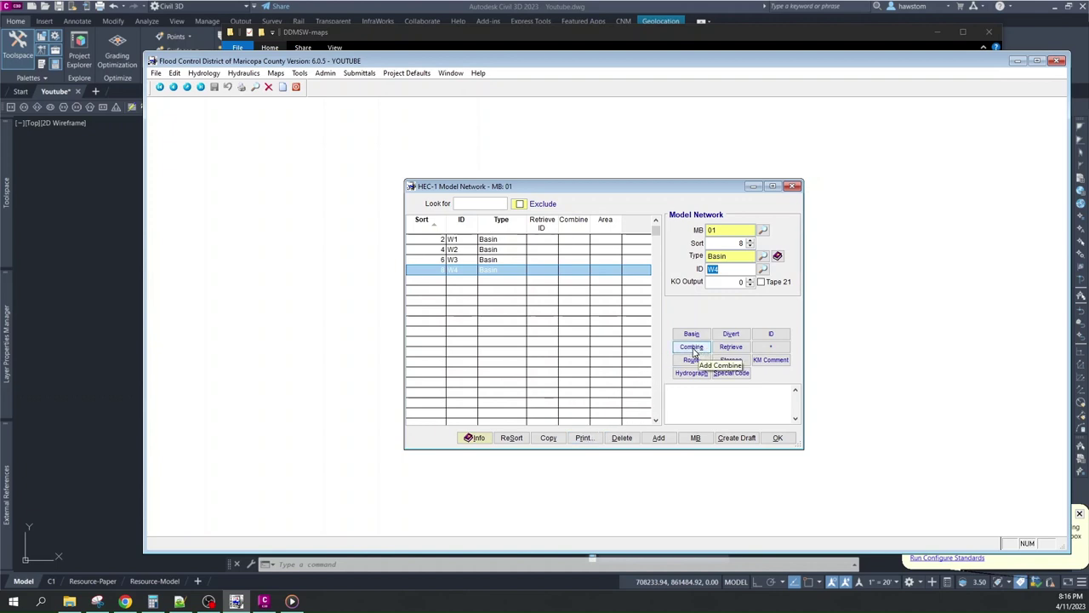
- Add a combine record after W4 joining 4 hydrographs and save it
click(691, 347)
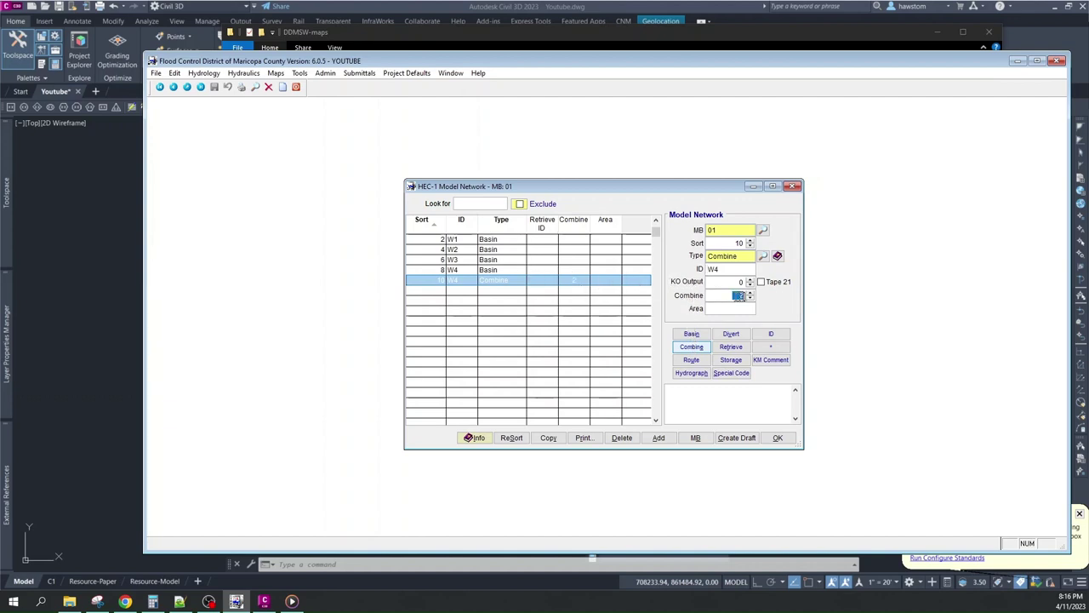
text(4)
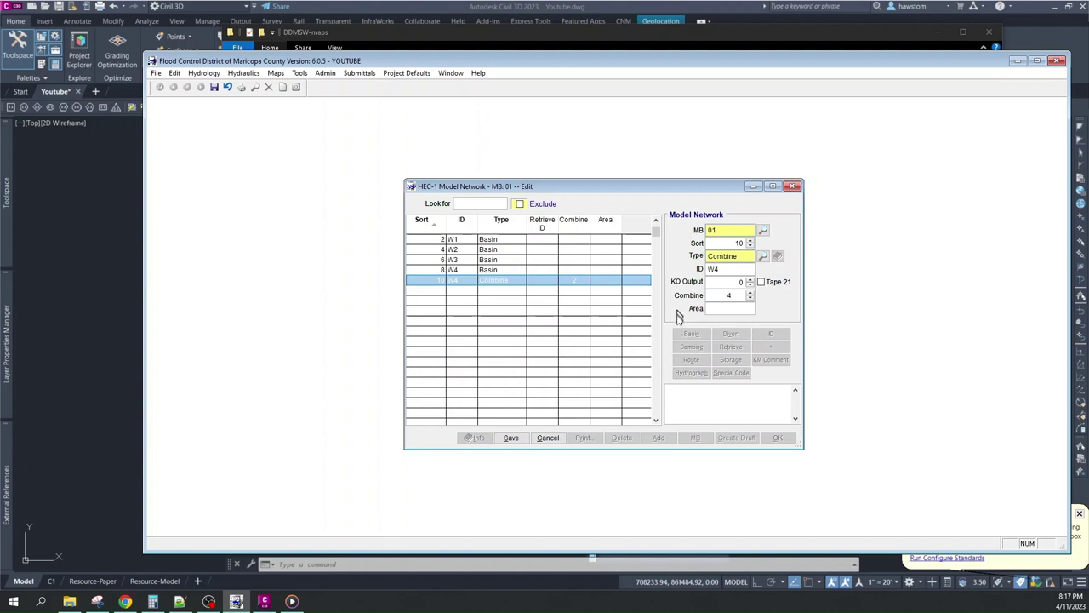
click(511, 438)
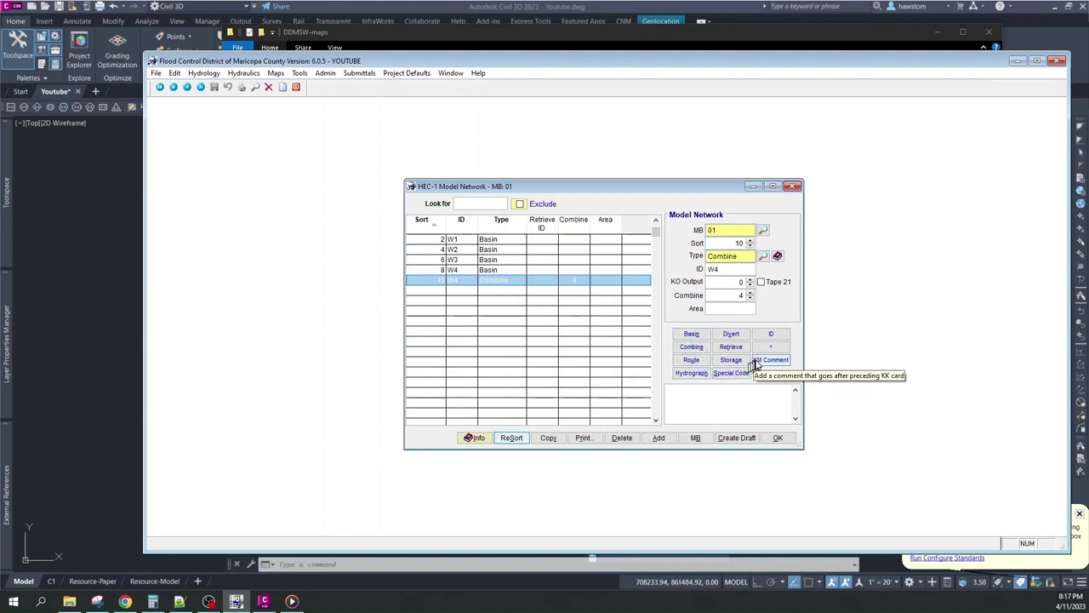
- Add a KM comment 'COMBINE W1-W4 AT PATTON ROAD AND 111TH AVENUE' after the combine
click(758, 361)
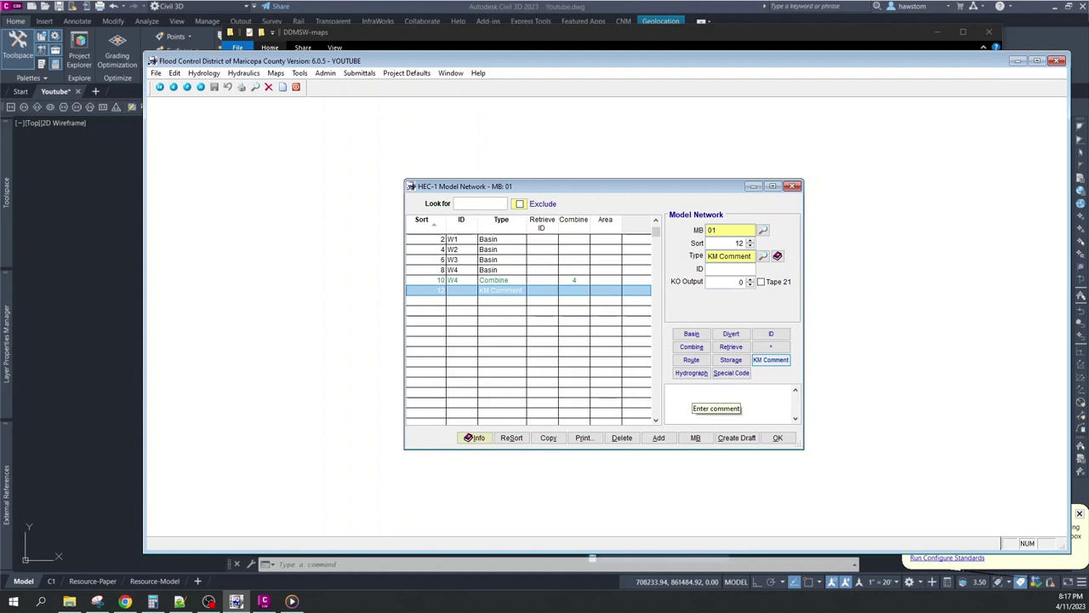
text(Com)
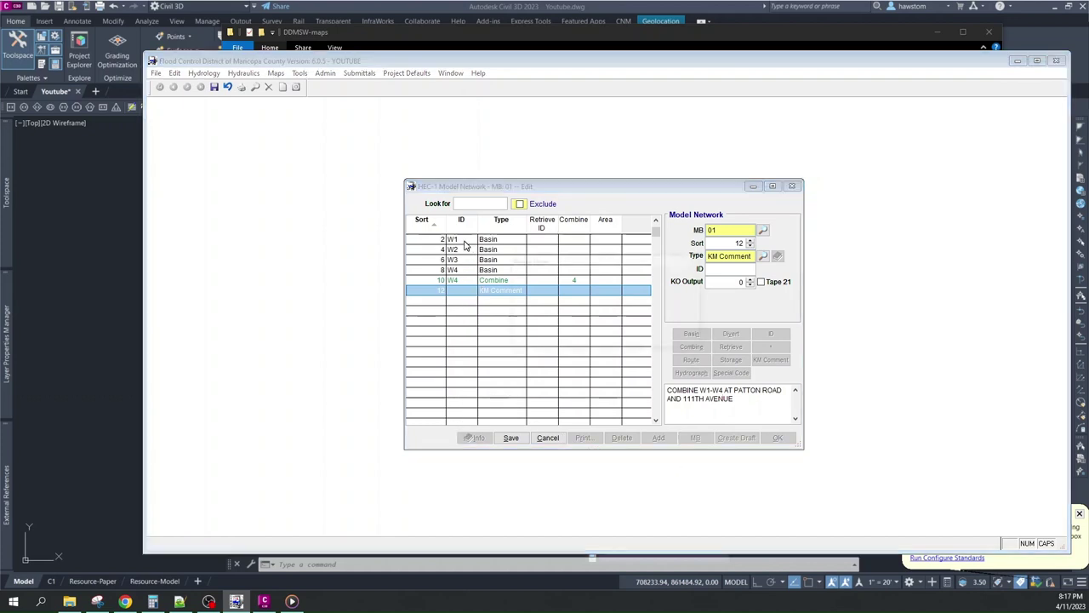
click(603, 328)
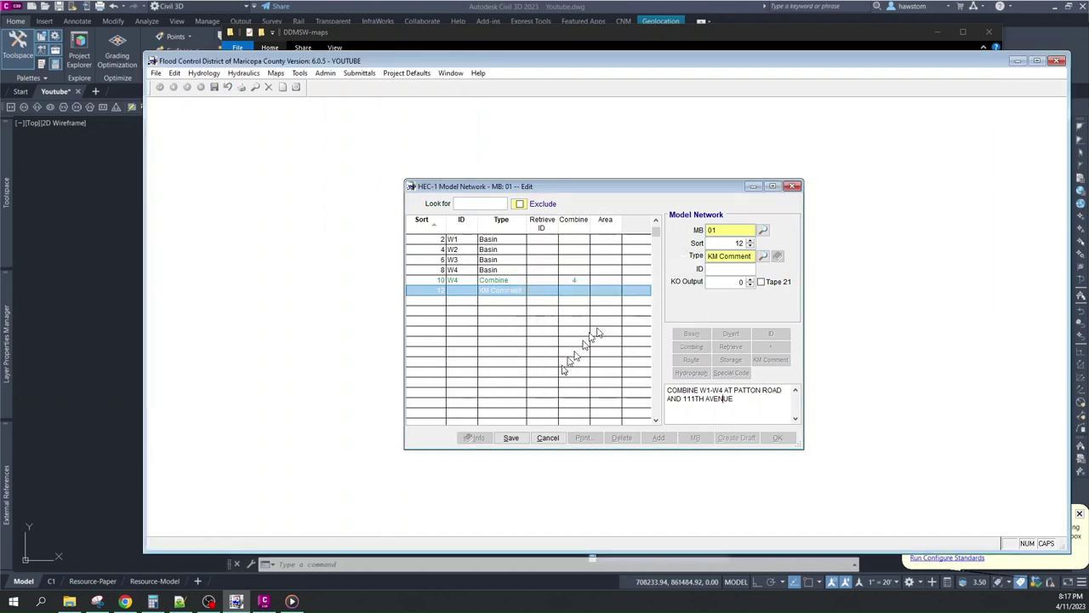
click(511, 436)
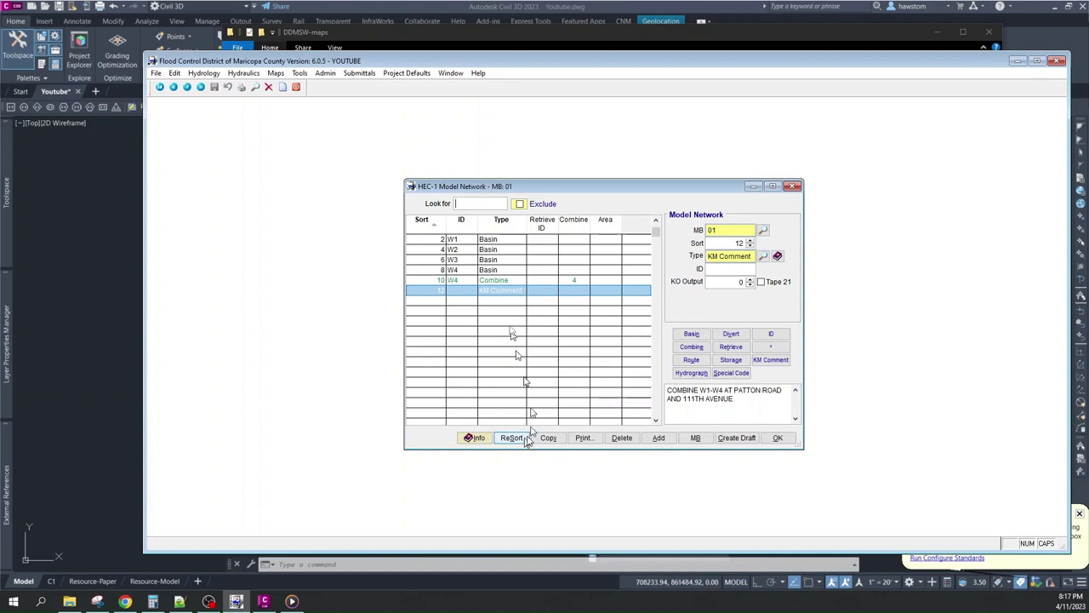
- Add a KM comment after basin W1, then delete that misplaced record
click(460, 241)
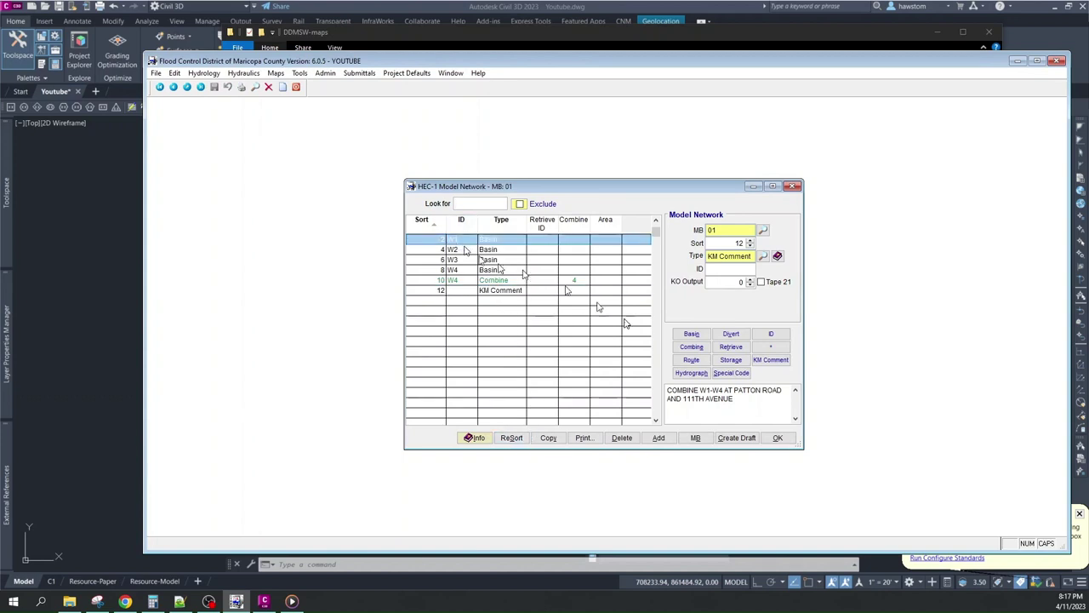
click(764, 362)
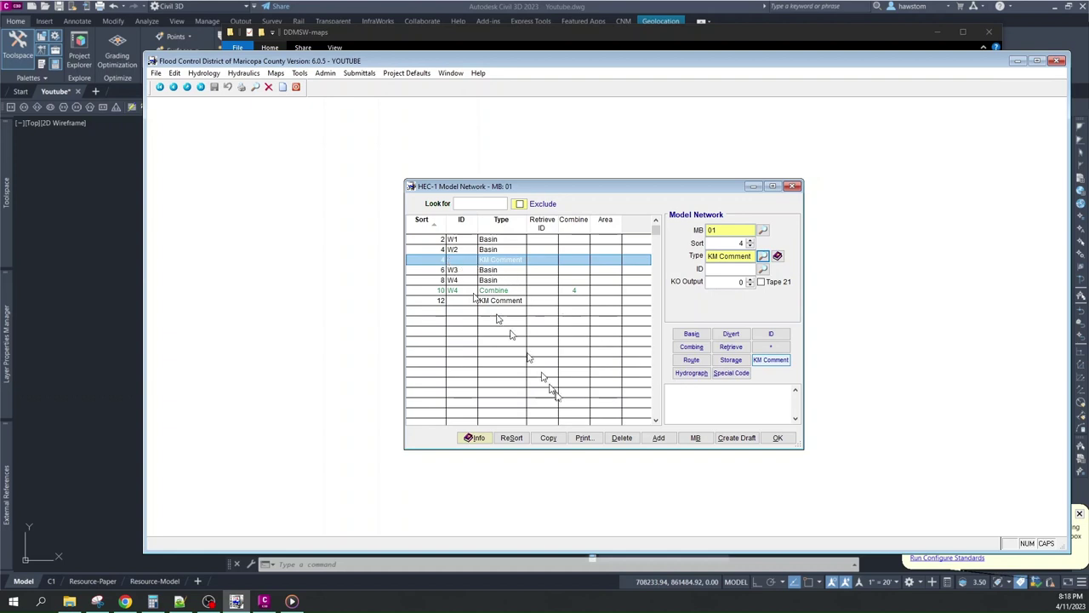
click(622, 437)
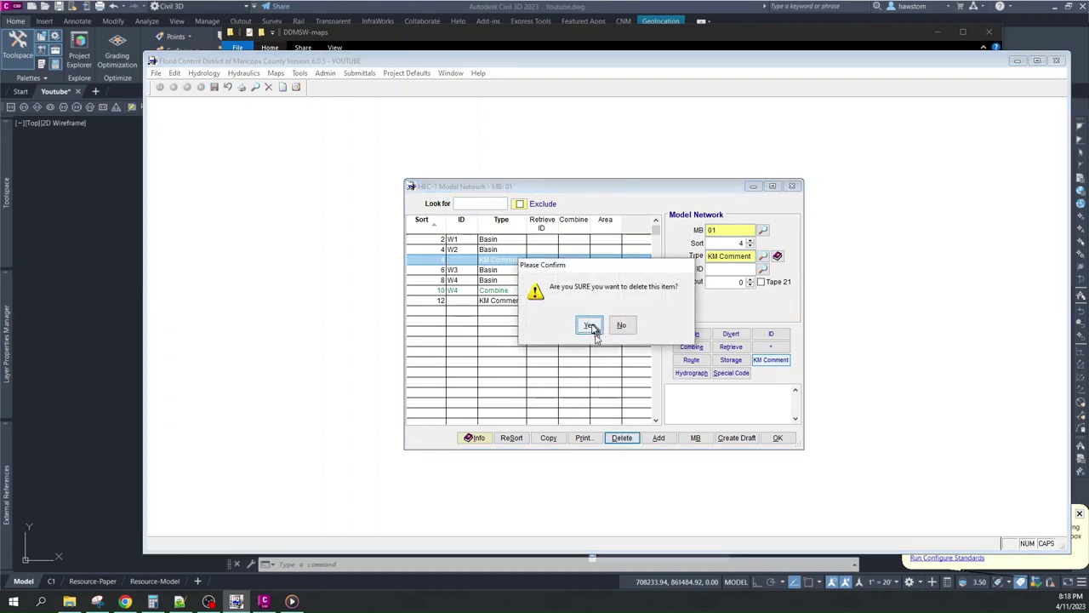
click(590, 325)
click(456, 241)
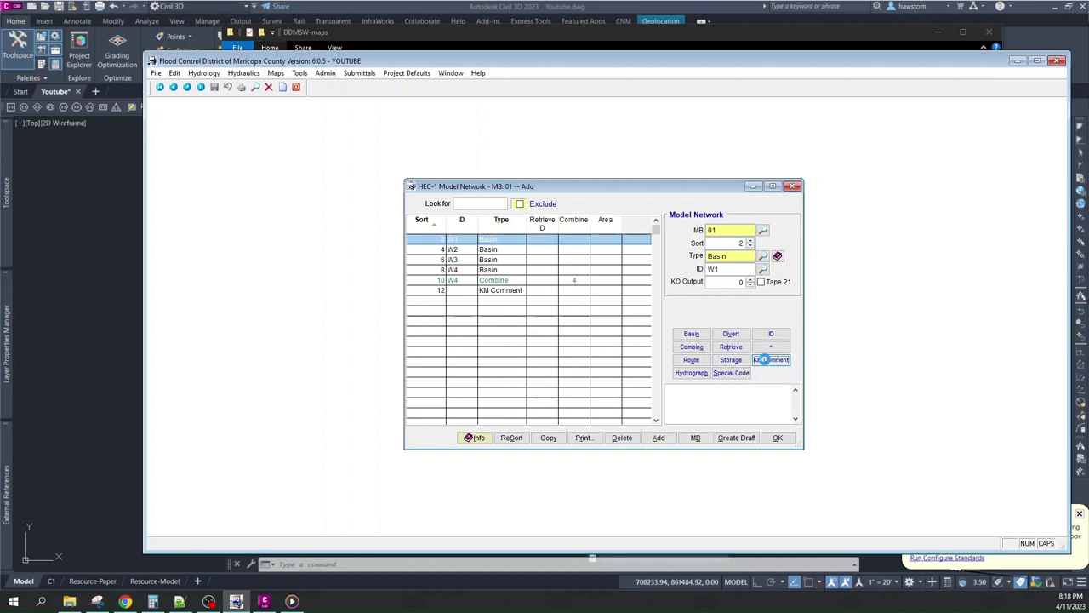
- Save a KM comment reading 'WEST WATERSHED' at sort 3, right after basin W1
click(764, 360)
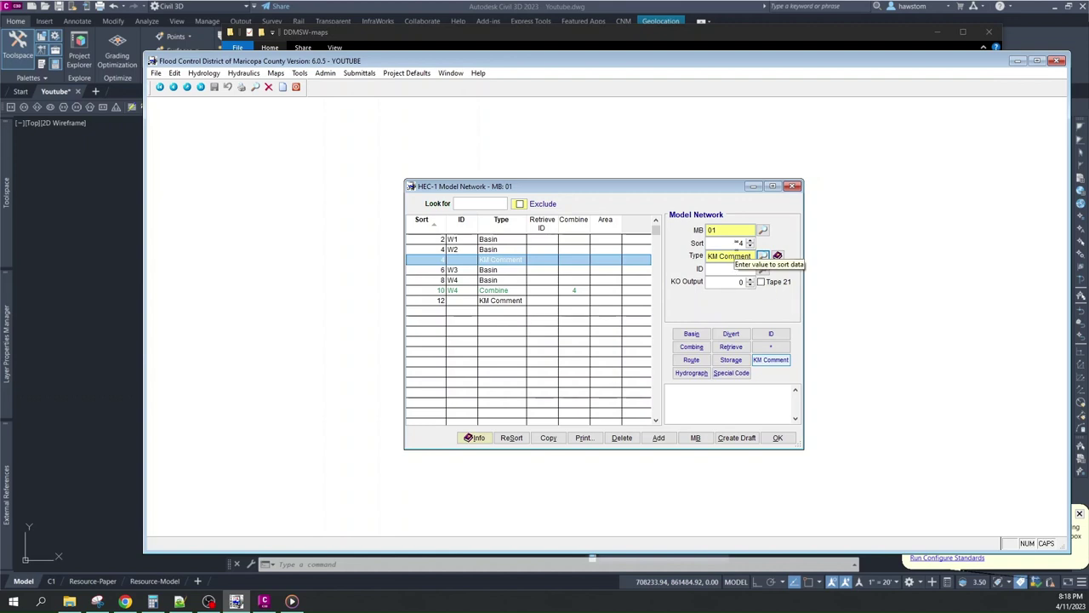
double_click(738, 243)
text(3)
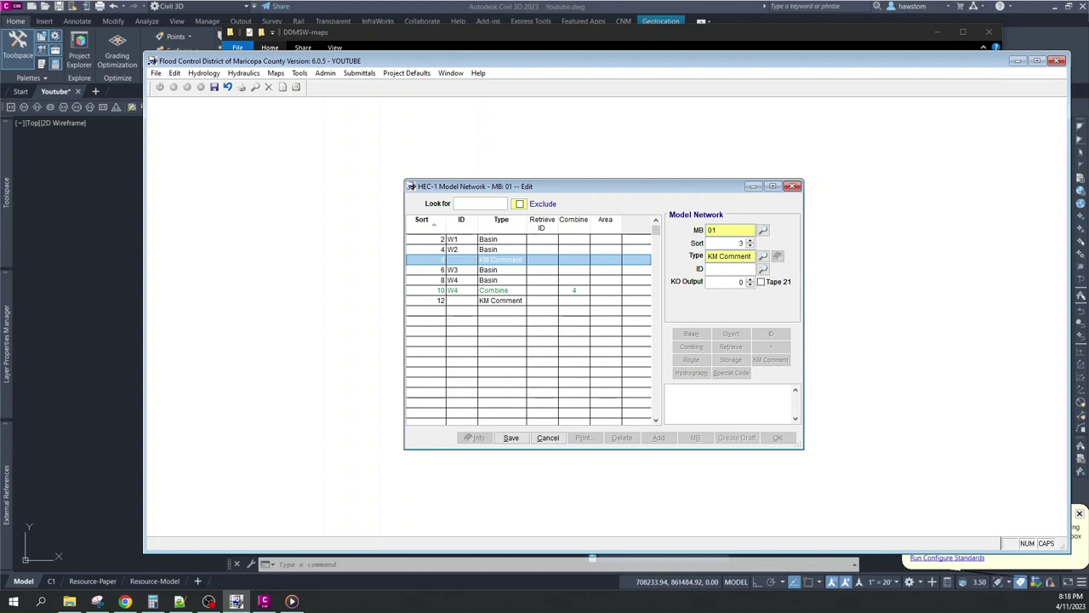
text(WEST WATERSHED)
click(510, 437)
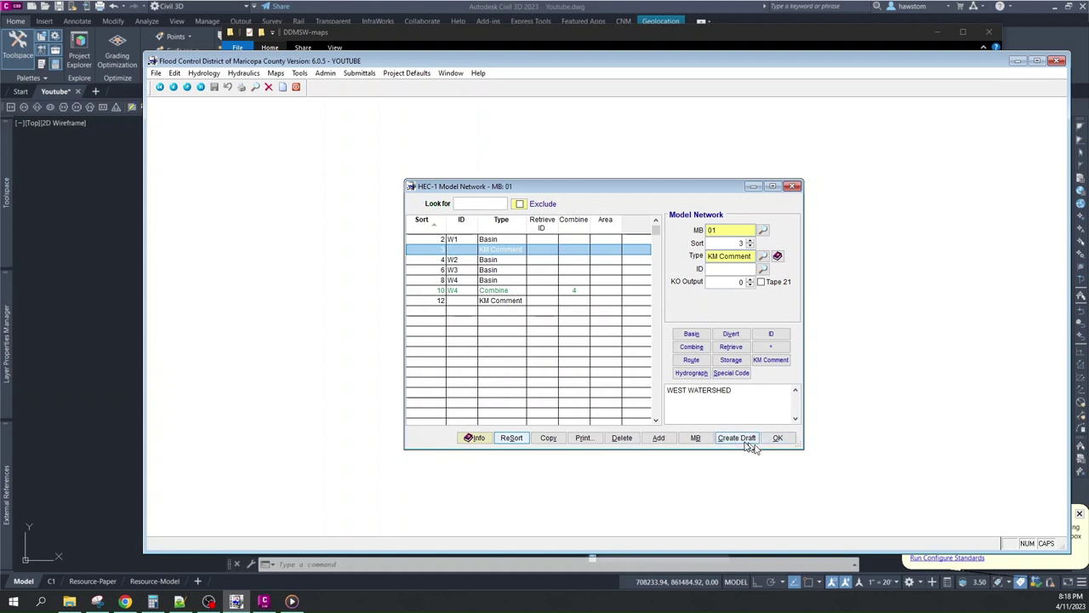
- Attempt a draft model, acknowledging the missing model runs directory warning and closing project paths
click(737, 438)
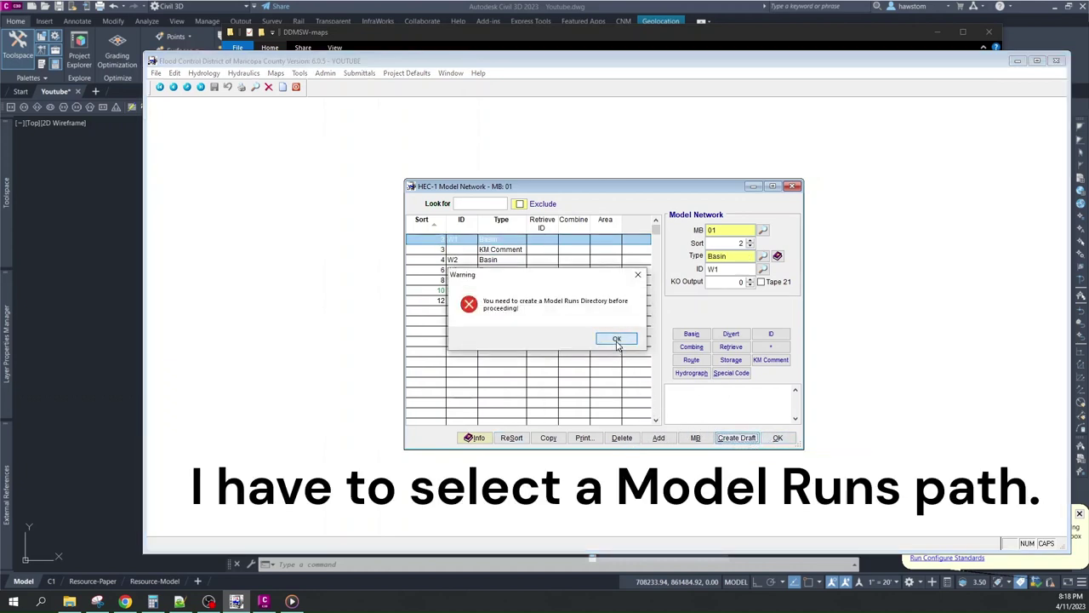
click(617, 340)
click(760, 366)
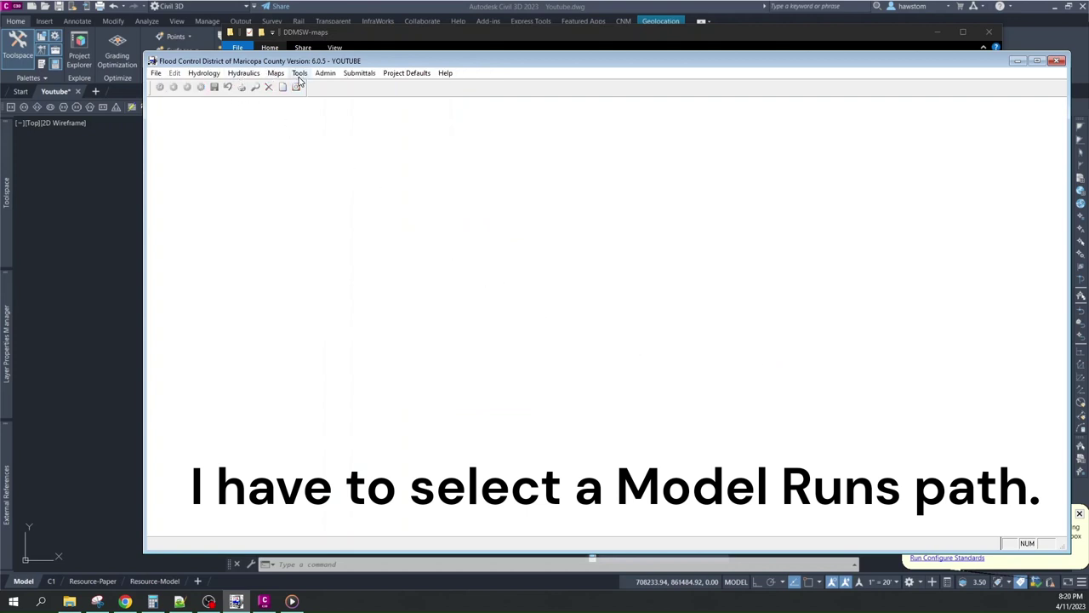
- Reopen the HEC-1 network and create the draft model, overwriting the existing one
click(204, 73)
mouse_move(247, 192)
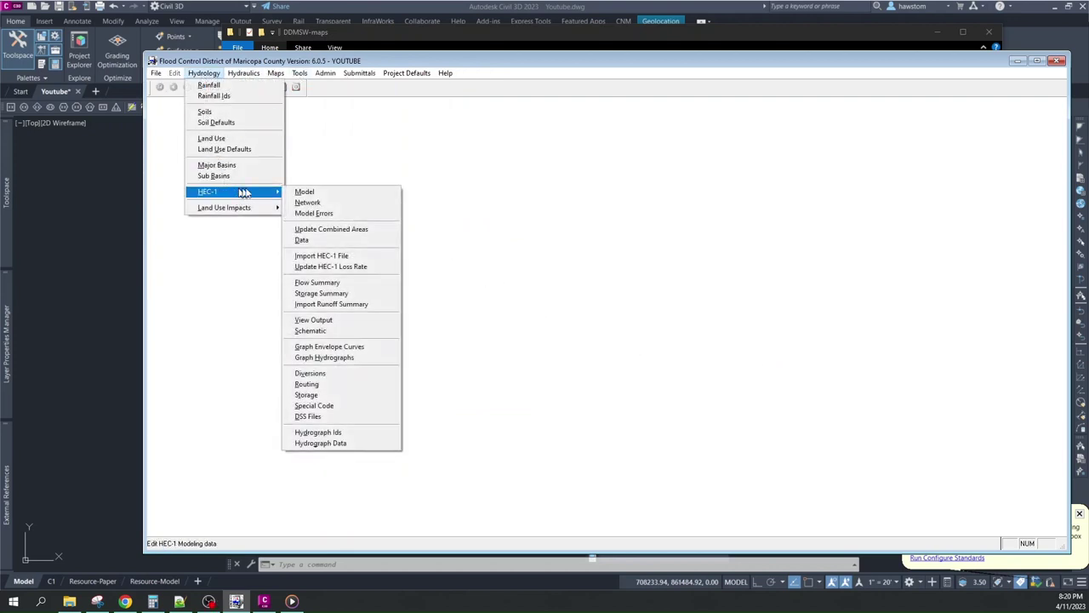
click(330, 205)
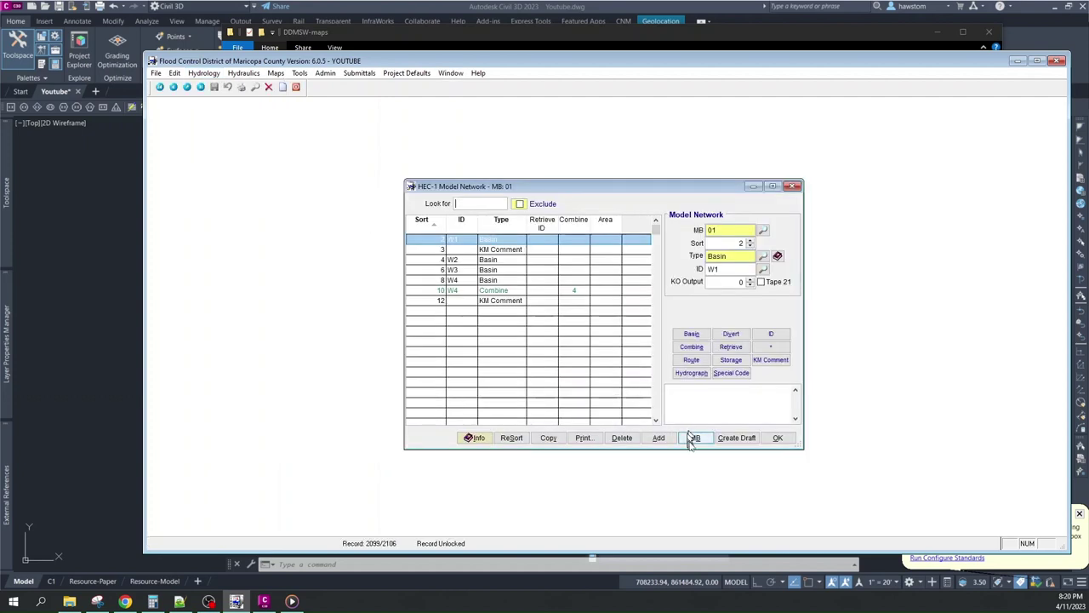
click(735, 437)
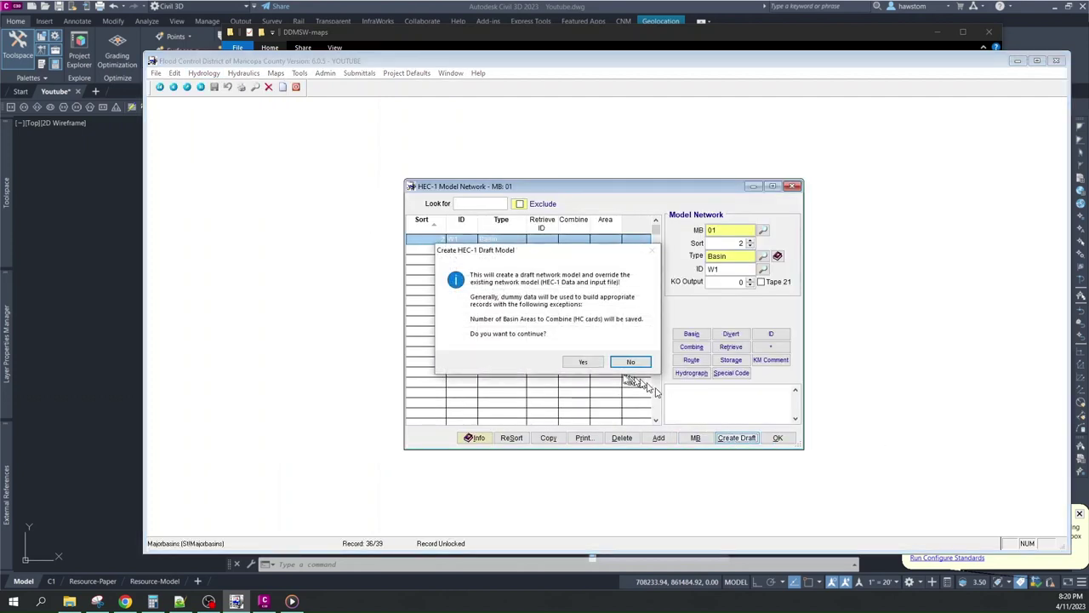
click(583, 361)
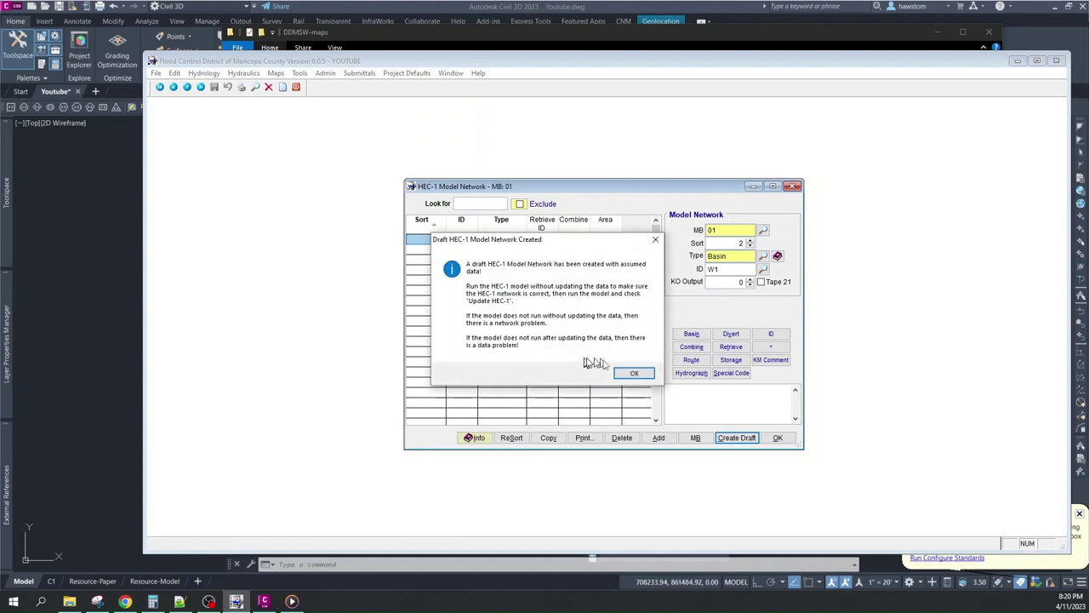
click(633, 372)
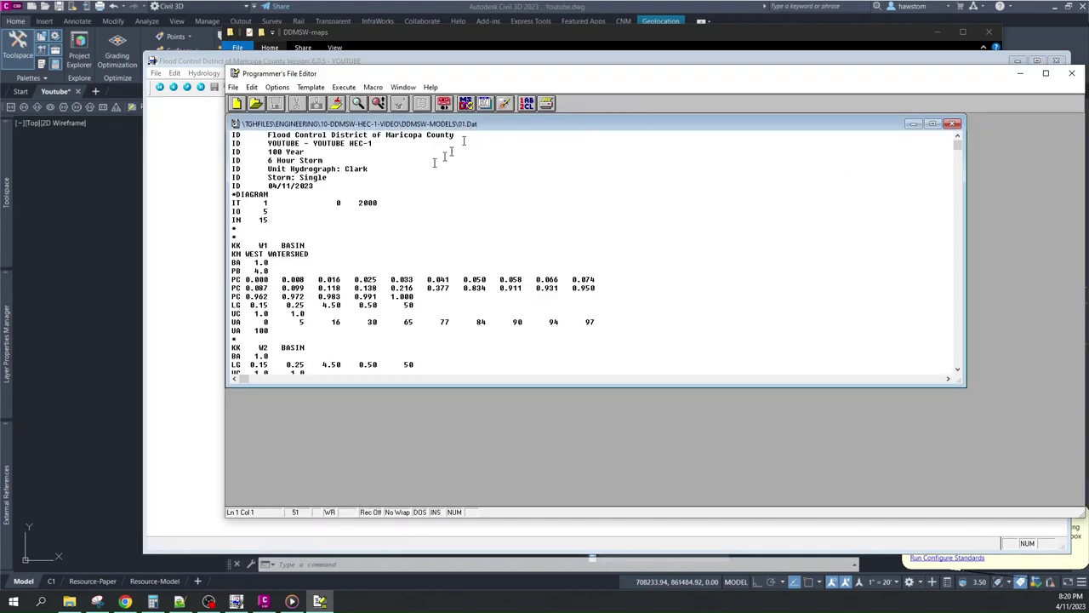
- Scroll through 01.Dat checking the KK, KM and HC cards, then close the editor
scroll(267, 254, down, 3)
scroll(259, 267, down, 3)
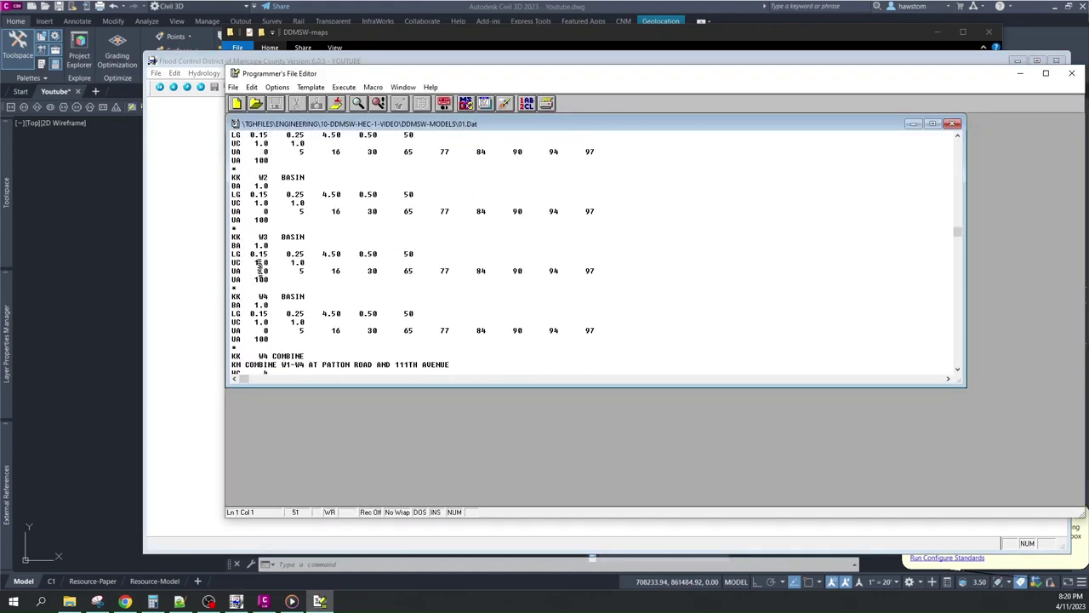
scroll(267, 255, up, 5)
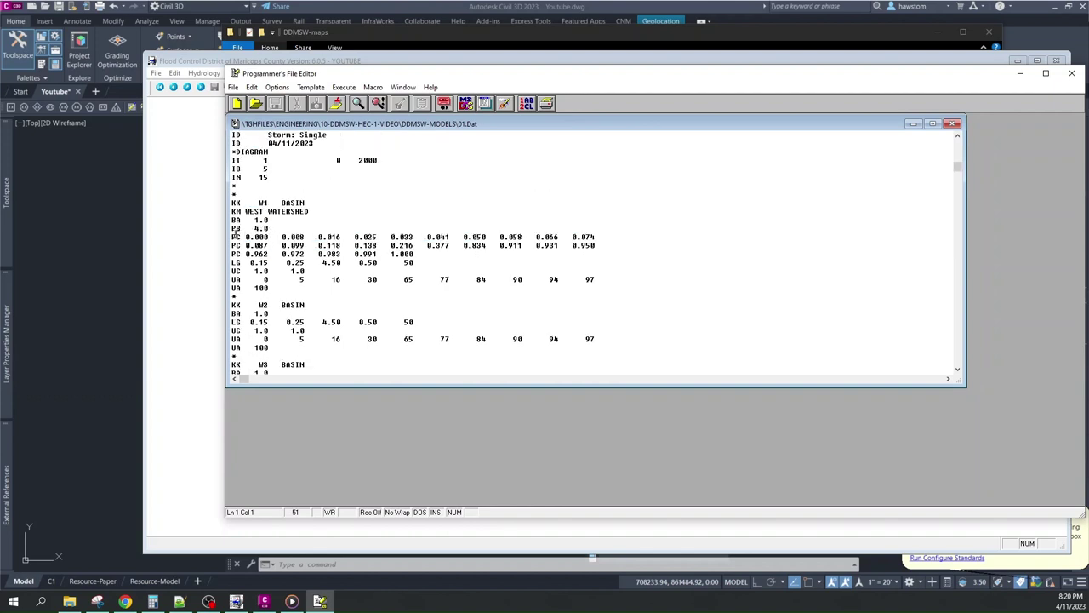
click(235, 213)
scroll(272, 256, down, 5)
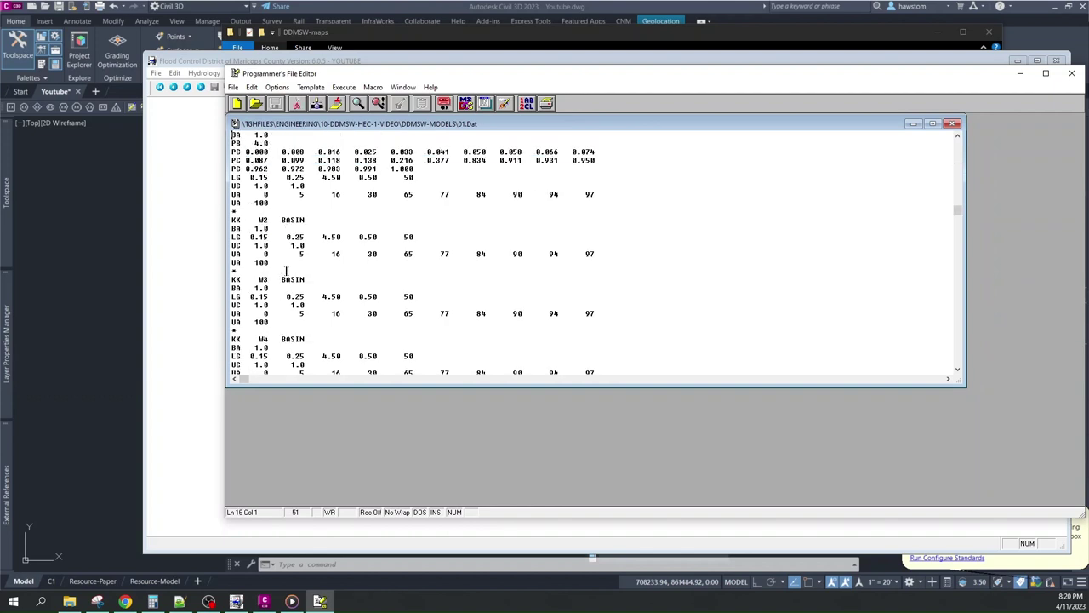
scroll(263, 228, down, 3)
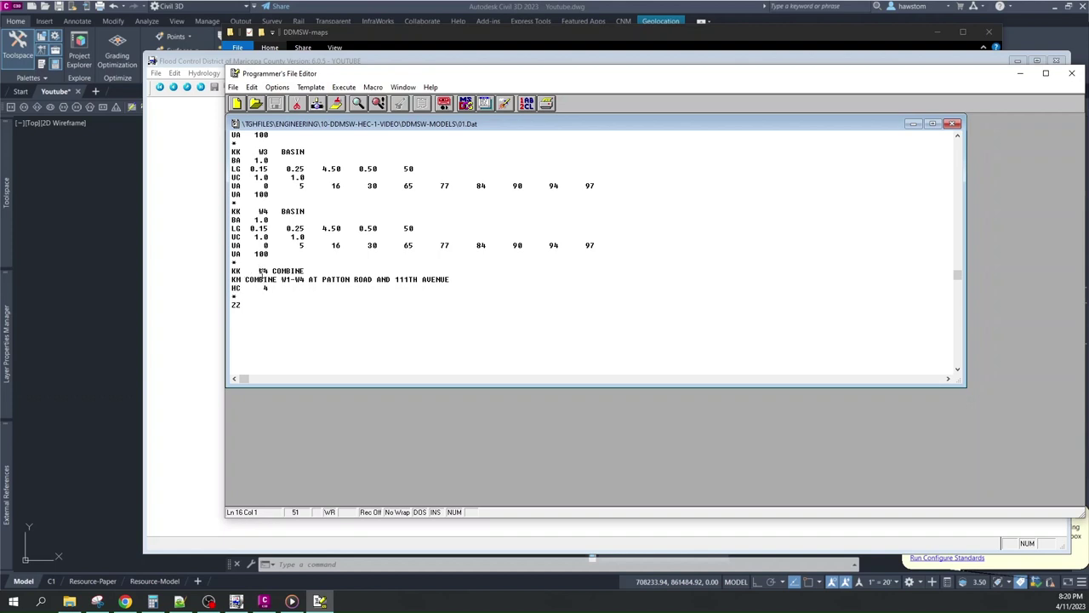
click(1071, 73)
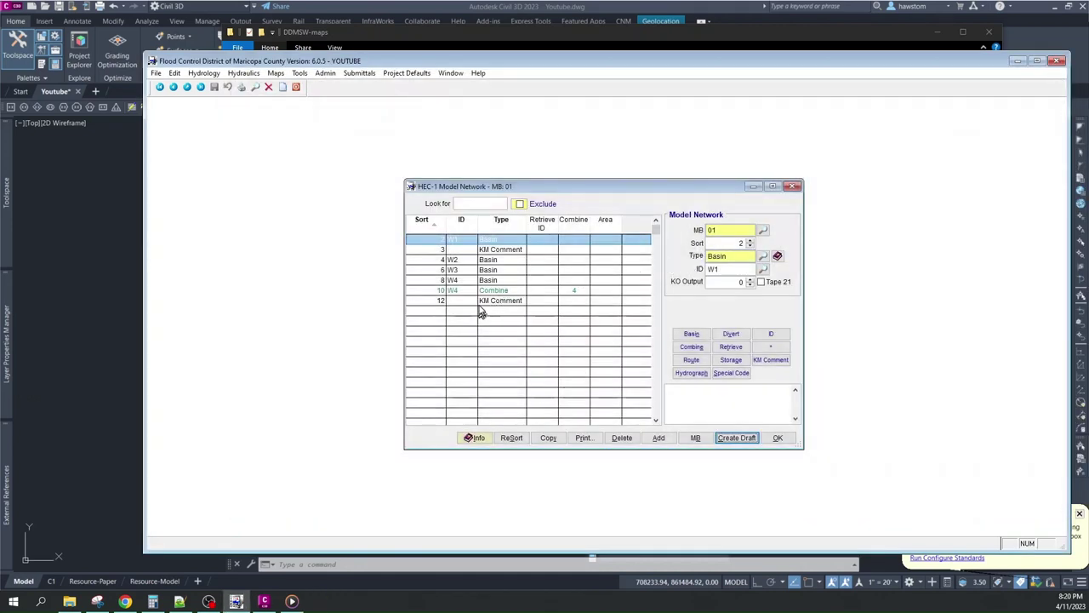
- Change the combine record's ID to C1 and save it
click(466, 291)
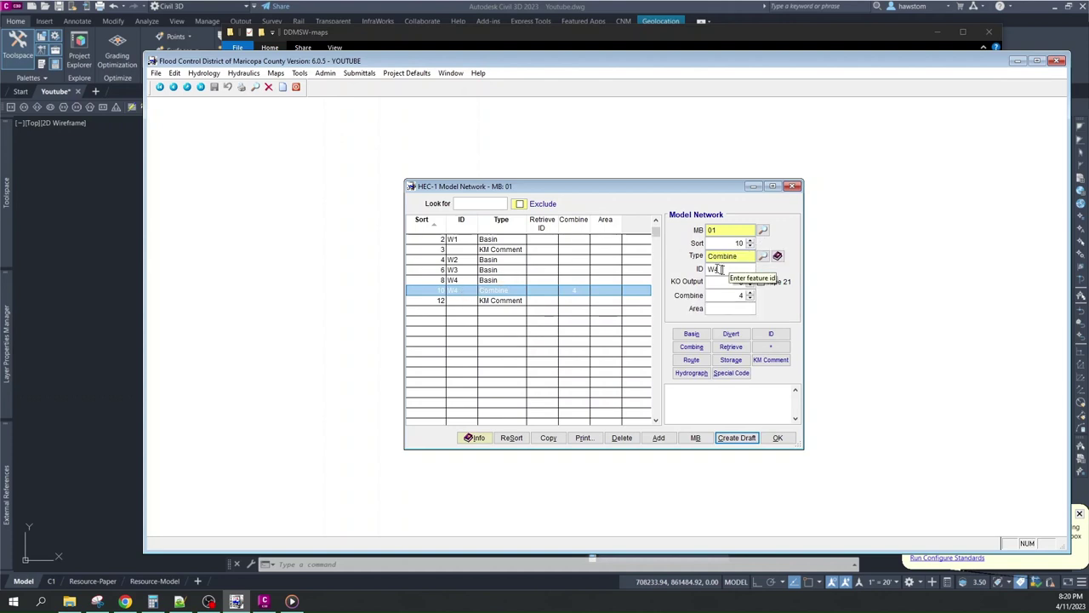
drag(722, 270, 692, 270)
text(C1)
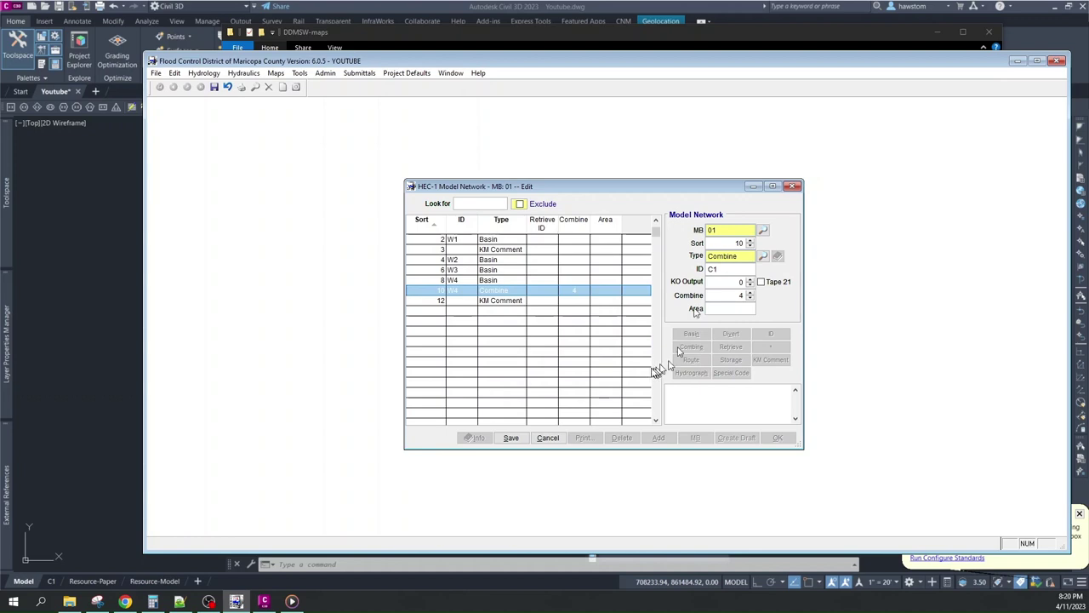
click(511, 438)
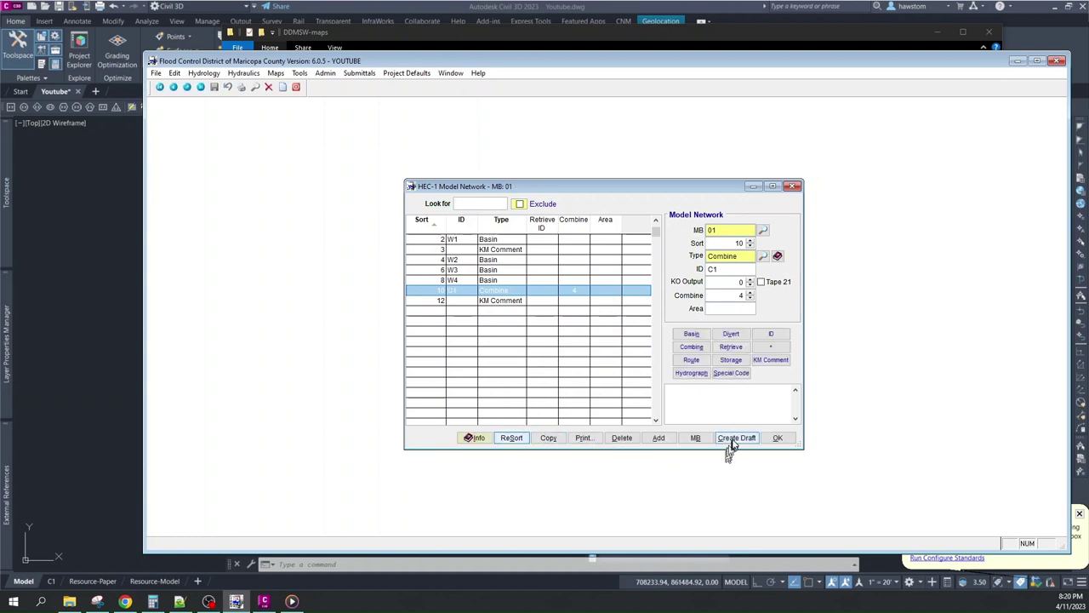
- Regenerate the draft HEC-1 model, review the new 01.Dat, and close the file editor
click(730, 439)
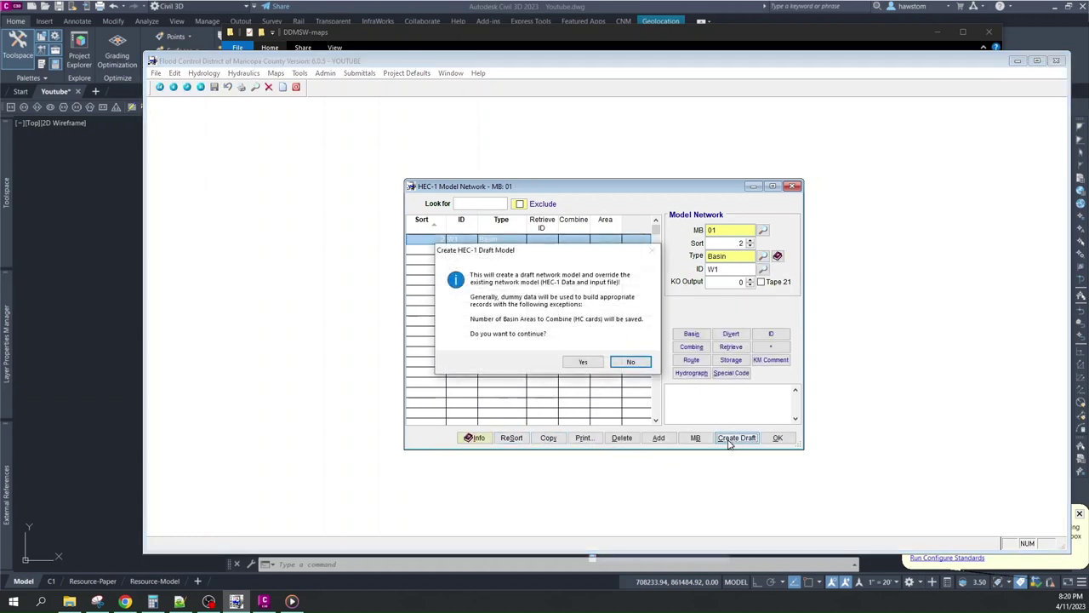
click(584, 363)
click(634, 372)
scroll(265, 256, down, 10)
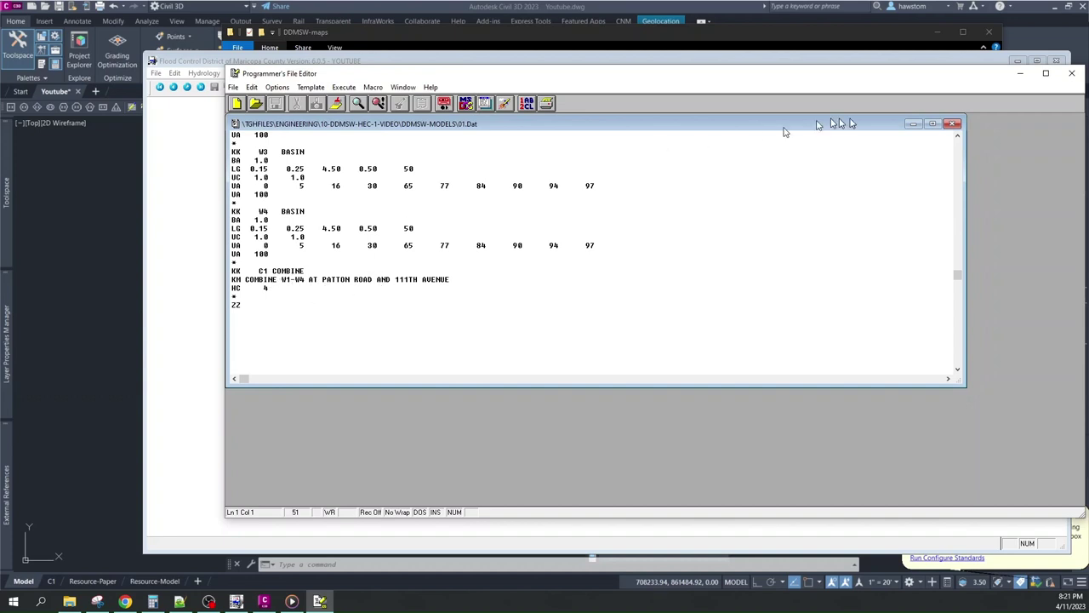
click(953, 124)
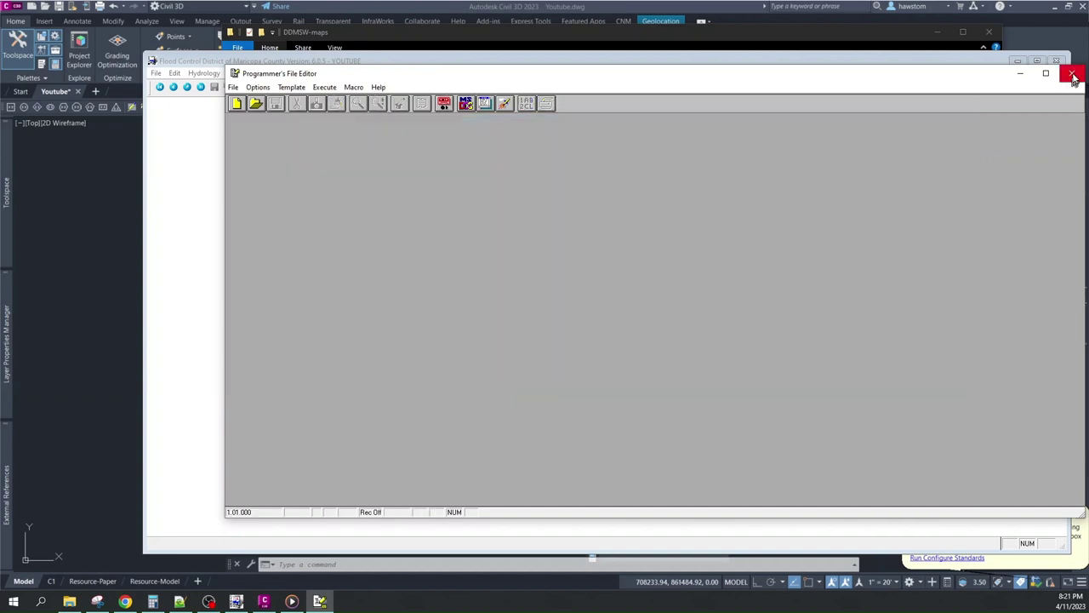
click(1071, 72)
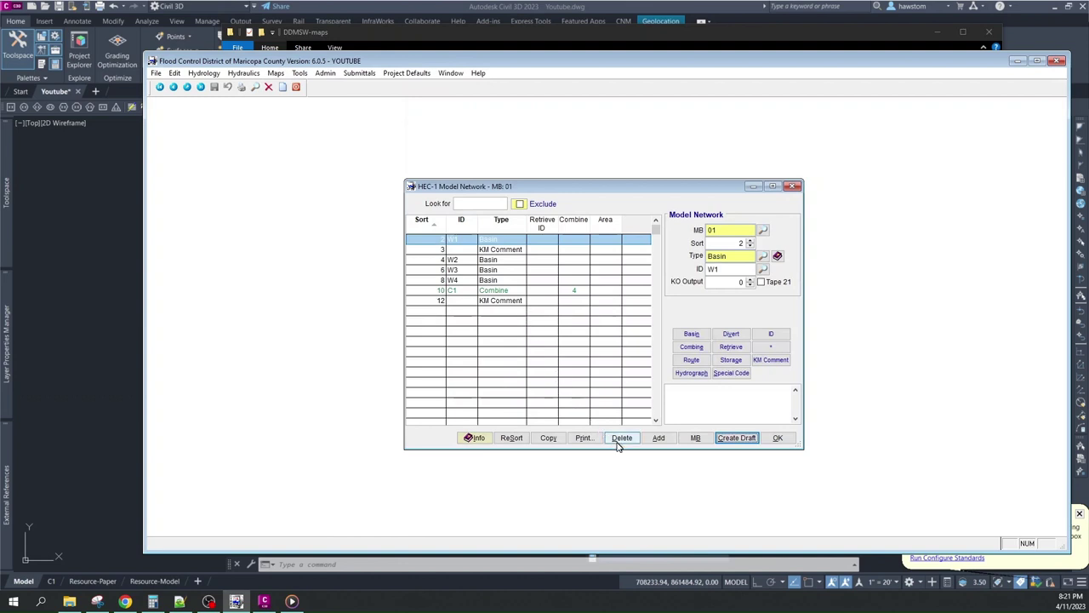
- In the HEC-1 model run settings, turn off Update HEC-1 and save
click(778, 438)
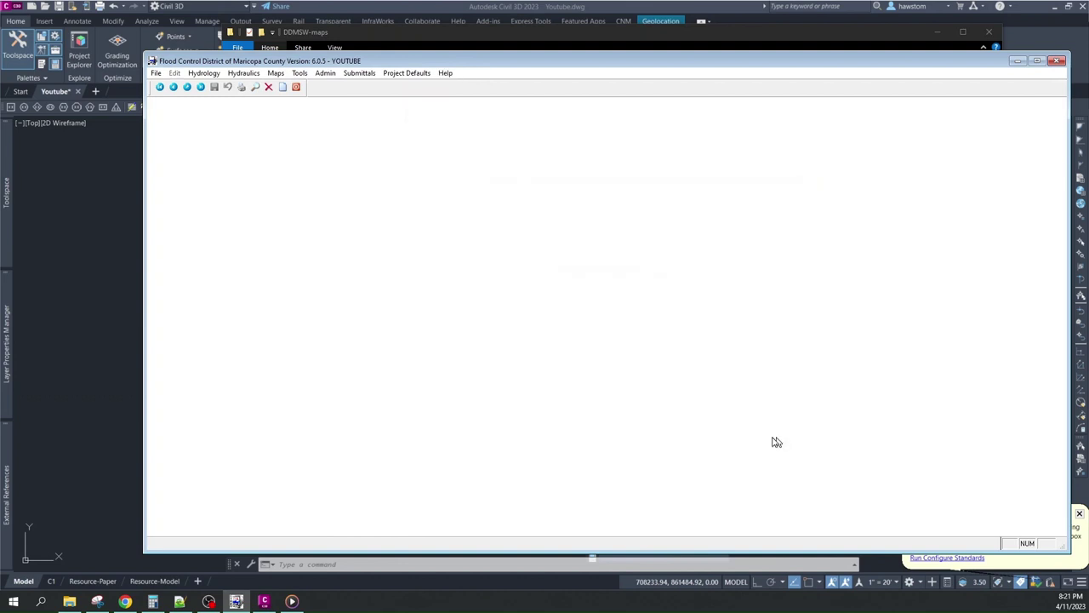
click(204, 74)
mouse_move(212, 192)
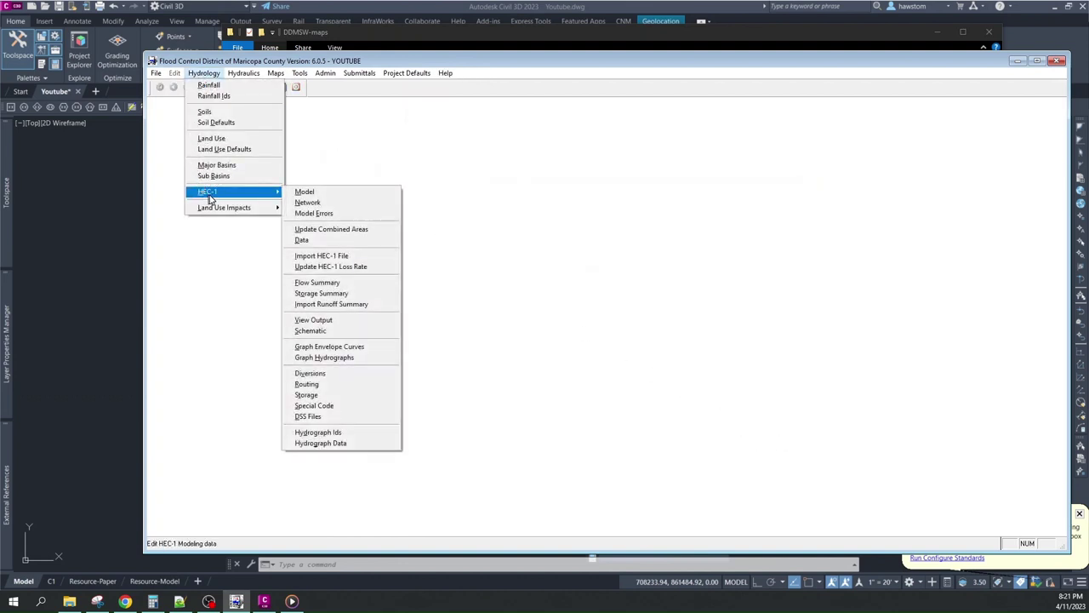
click(320, 193)
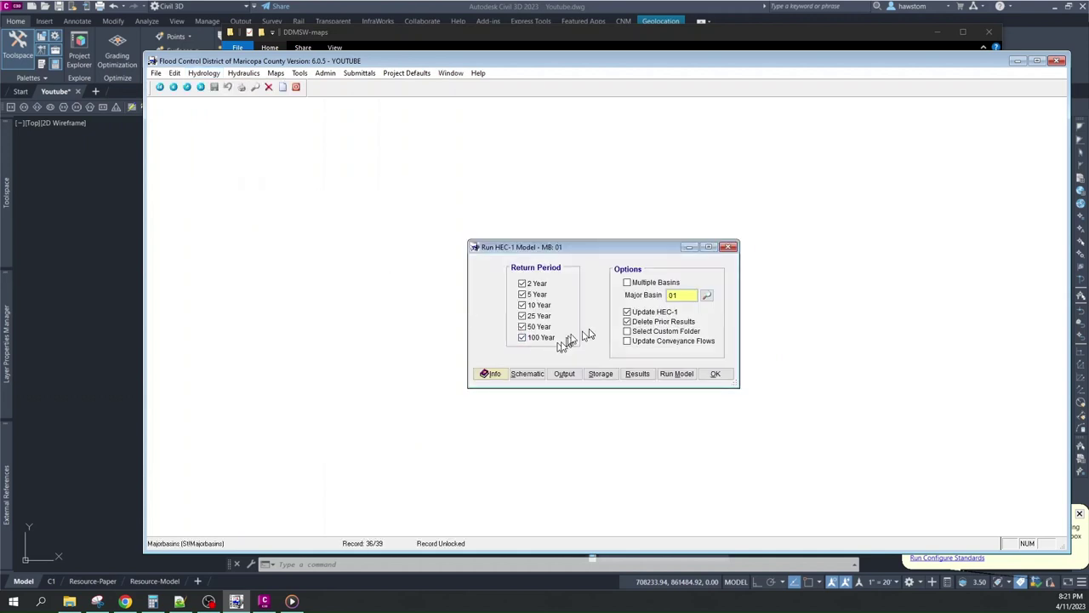
click(629, 312)
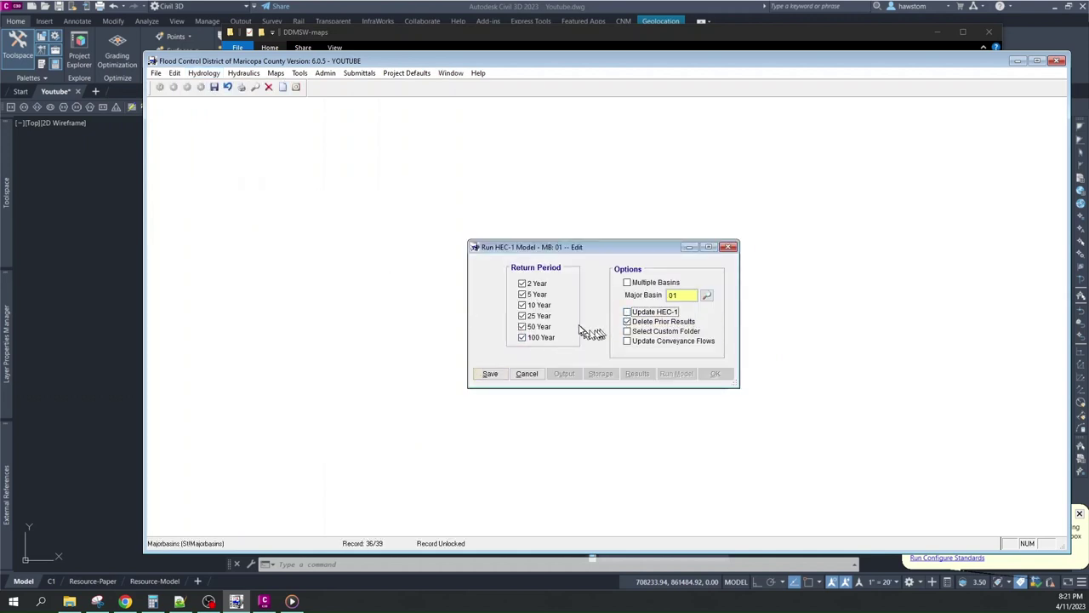
click(627, 322)
click(490, 375)
- Run all six return-period models and review the flow summary showing C1 at 4117
click(675, 374)
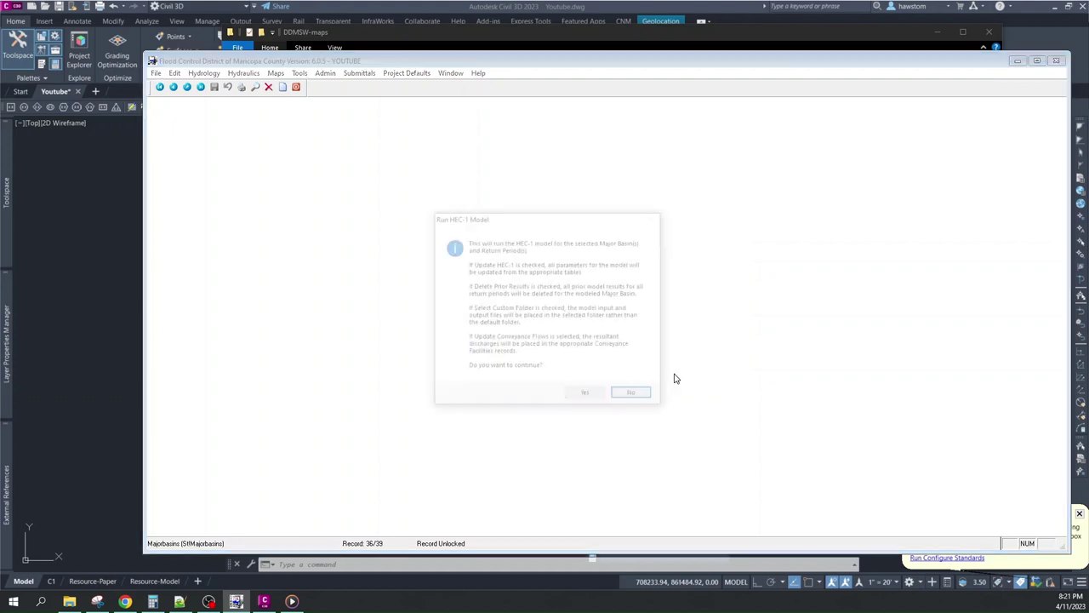
click(588, 394)
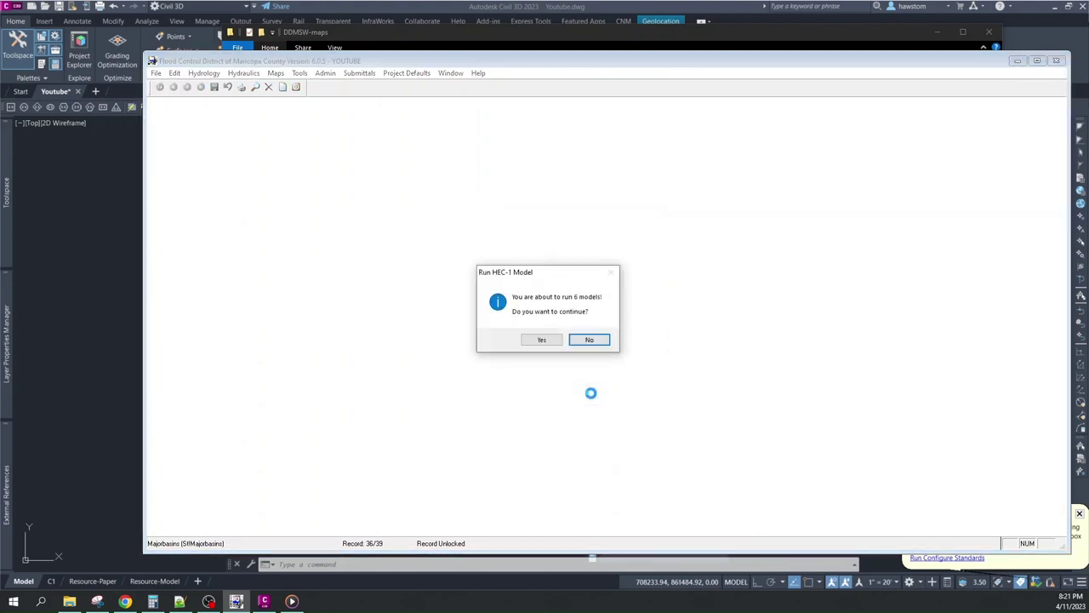
click(541, 339)
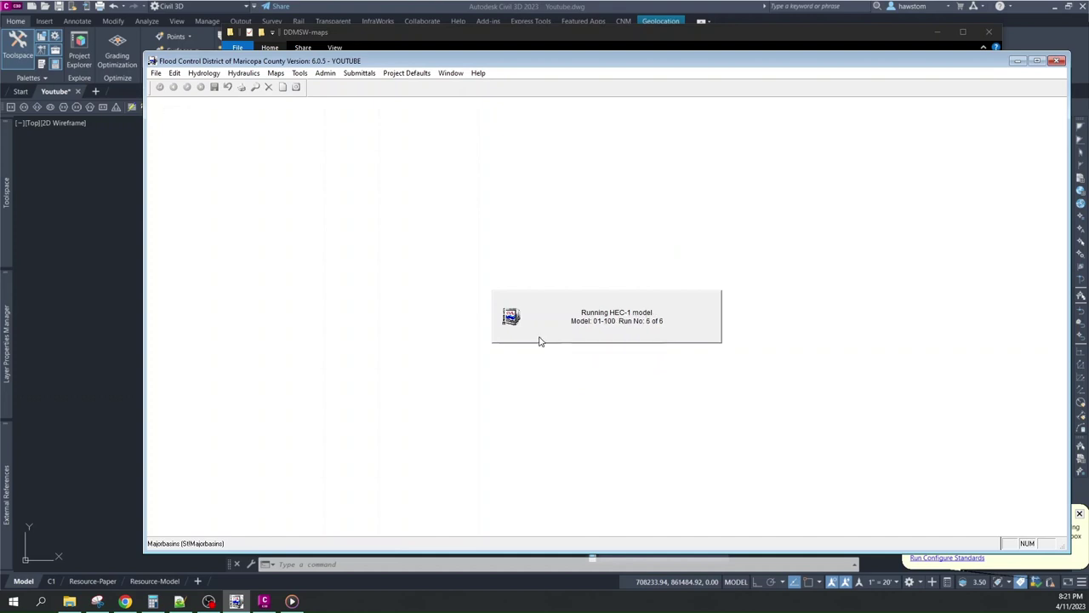
click(607, 326)
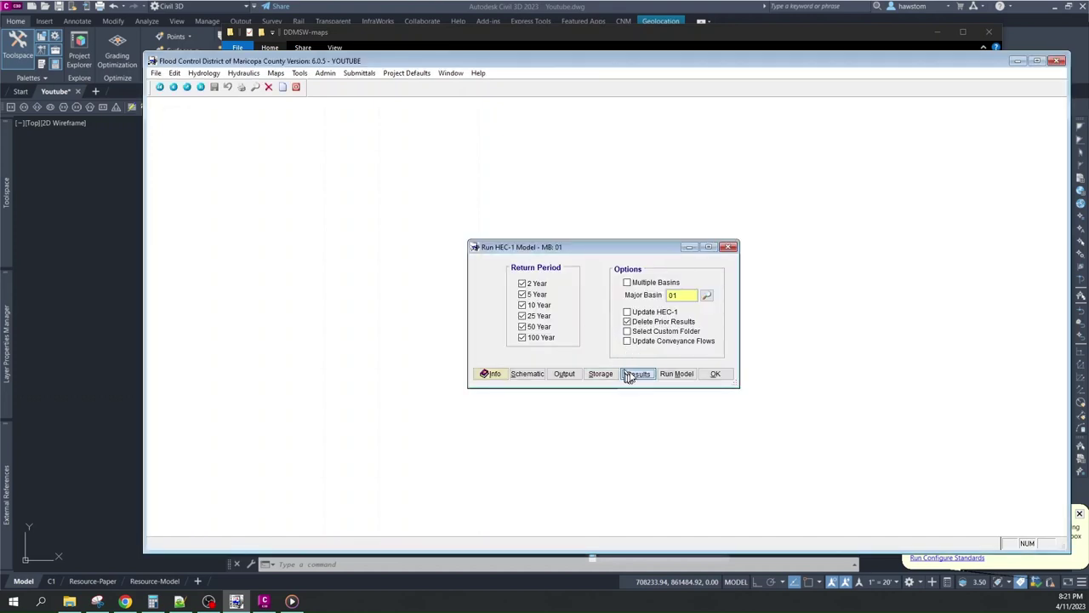
click(634, 374)
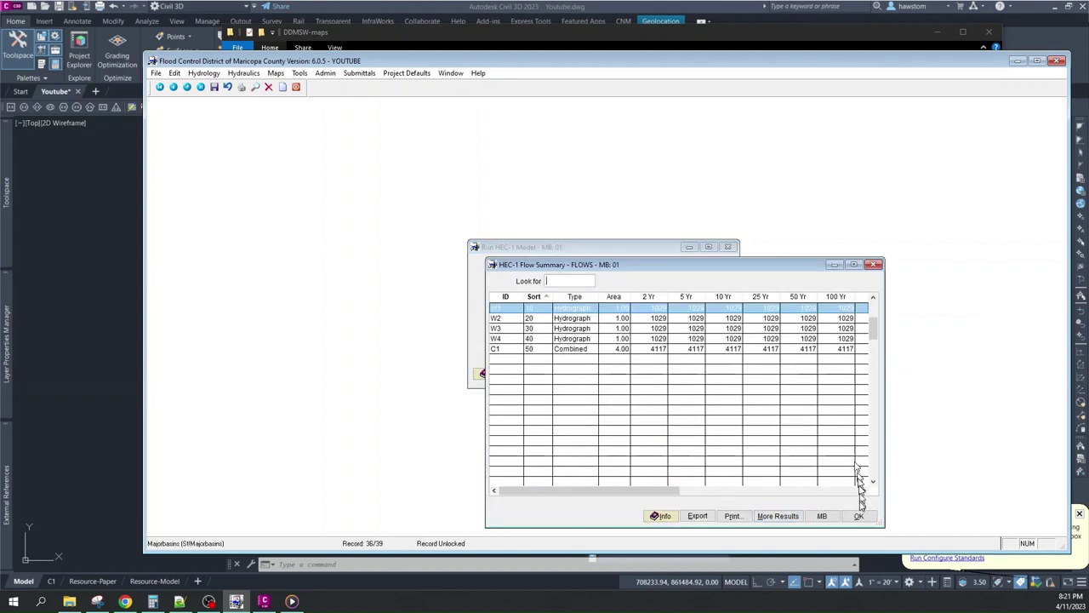
click(858, 516)
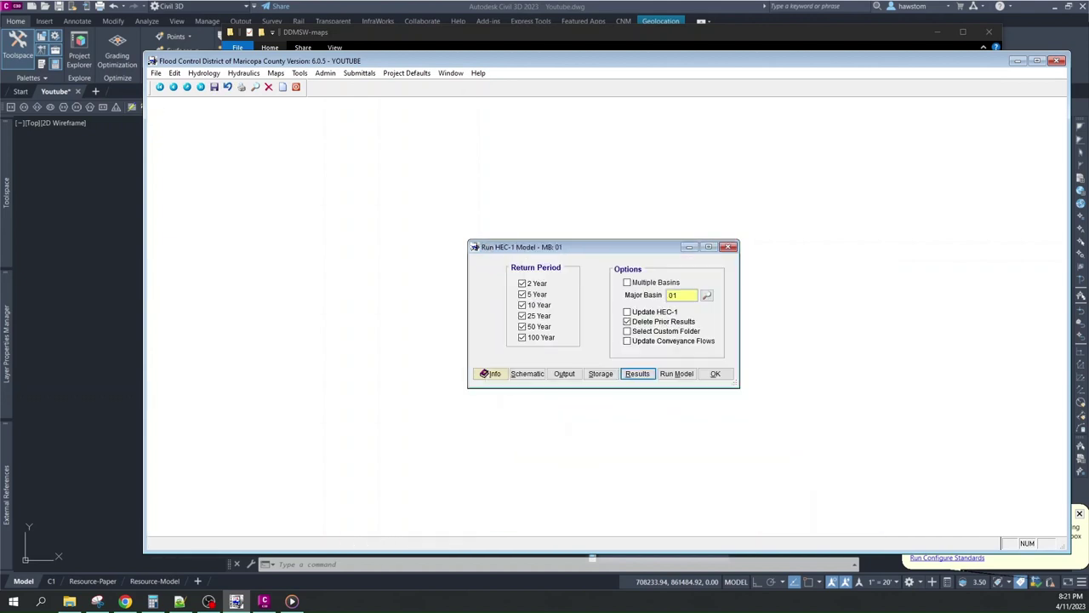
- Turn Update HEC-1 back on, rerun all six models, and view C1's 100-year flow of 3354
click(627, 311)
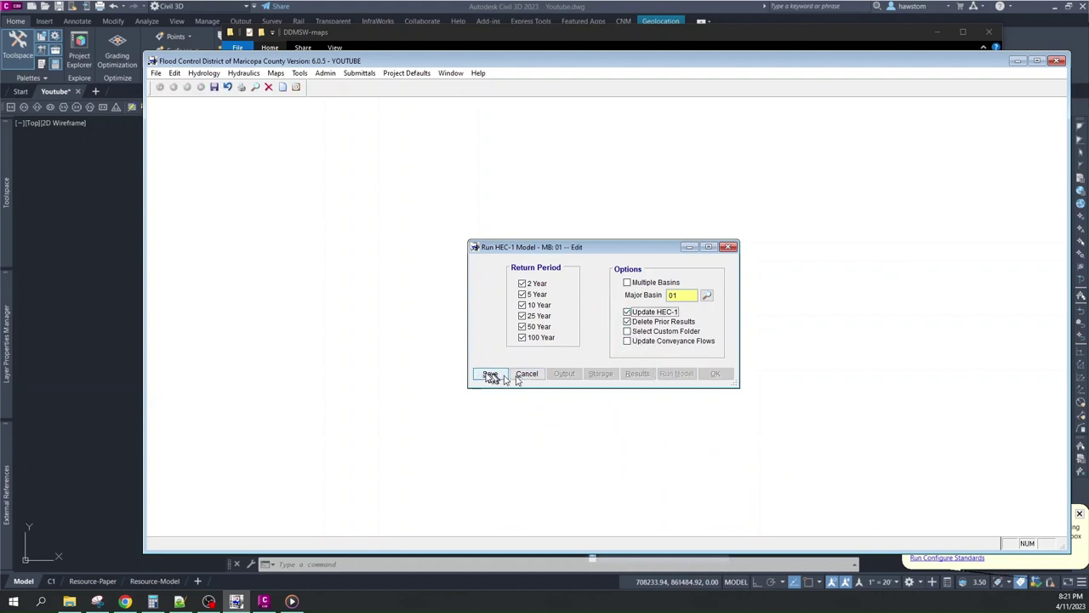
click(492, 375)
click(677, 374)
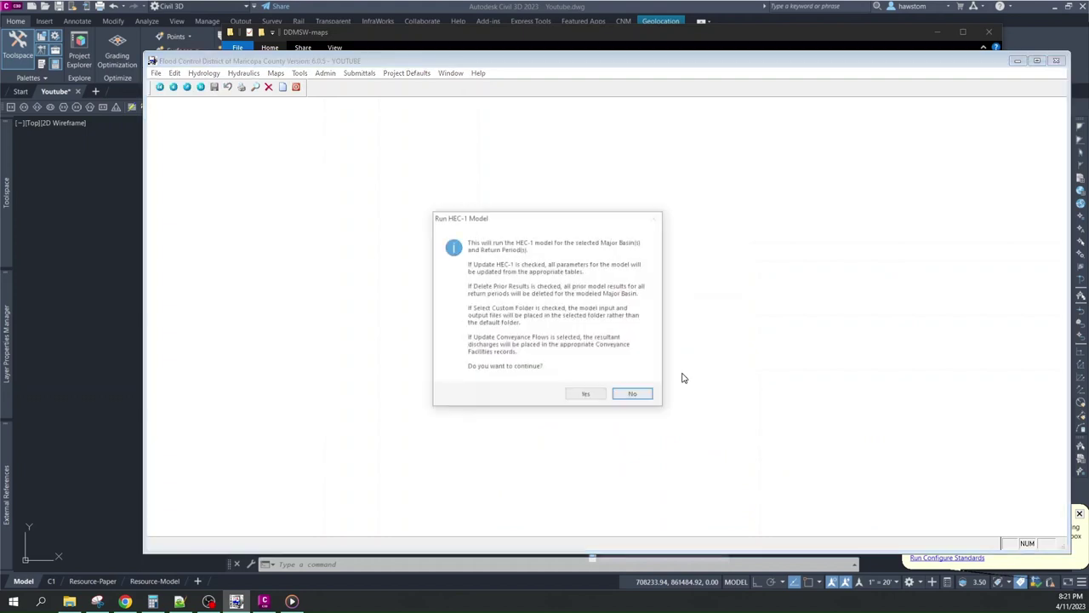
click(628, 392)
click(540, 340)
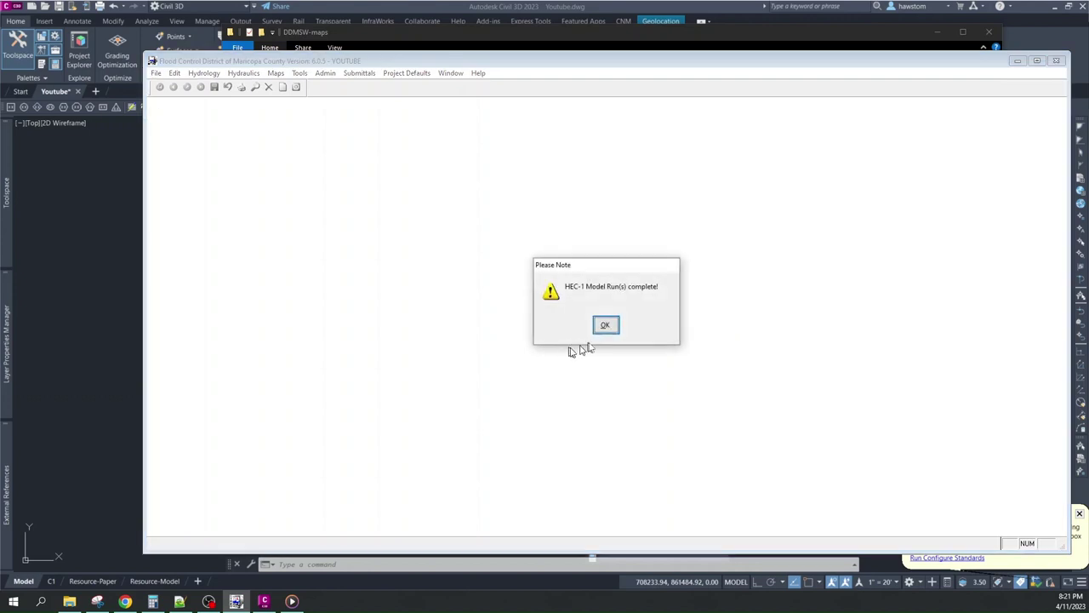
click(603, 327)
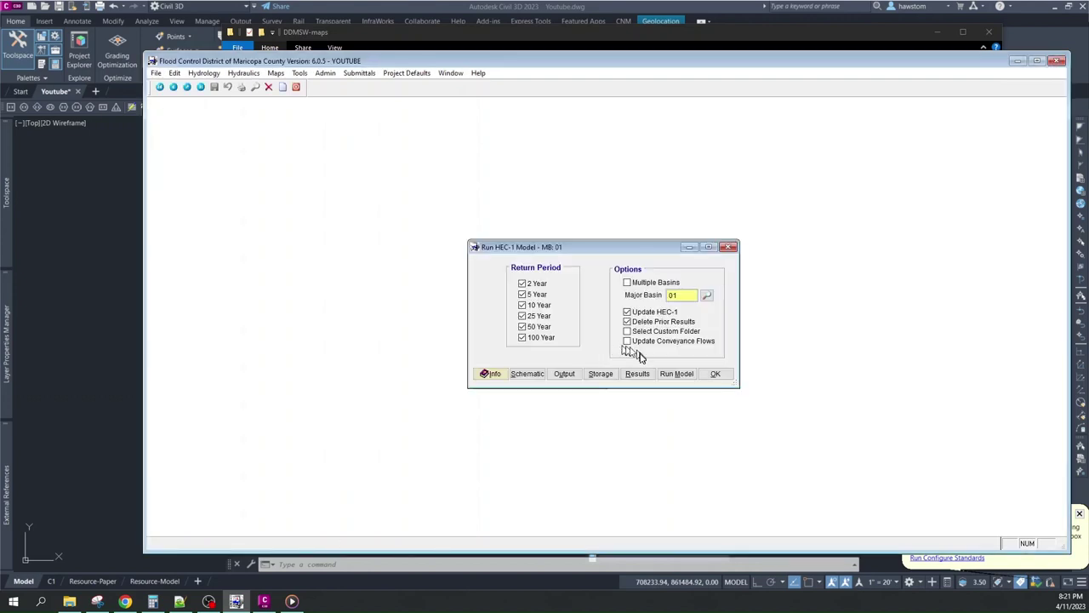
click(637, 375)
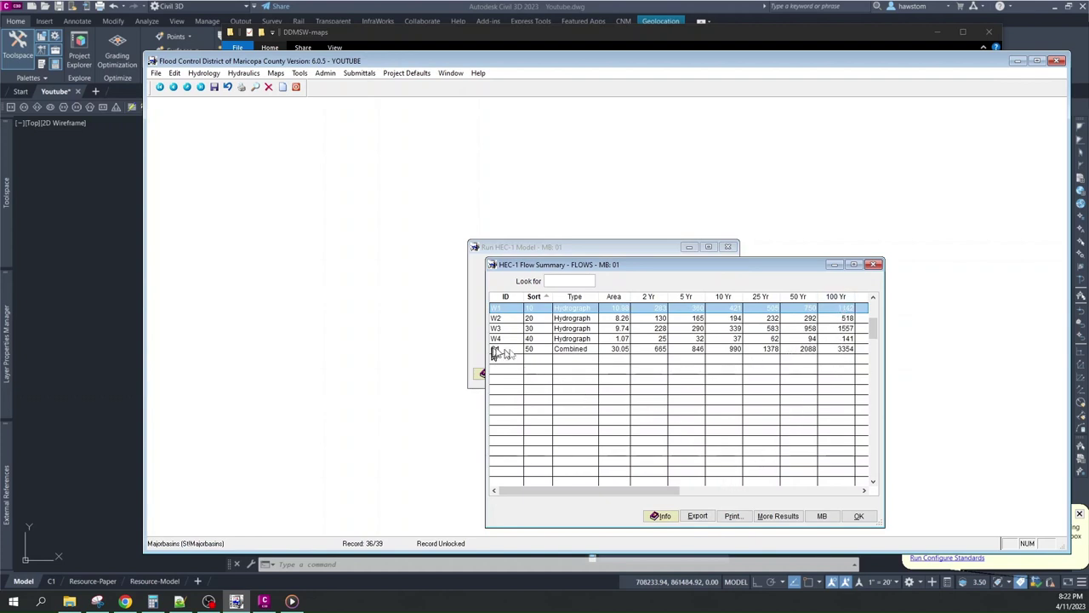
- Close the flow summary, browse the .out files without opening one, and close Run HEC-1 Model
click(859, 517)
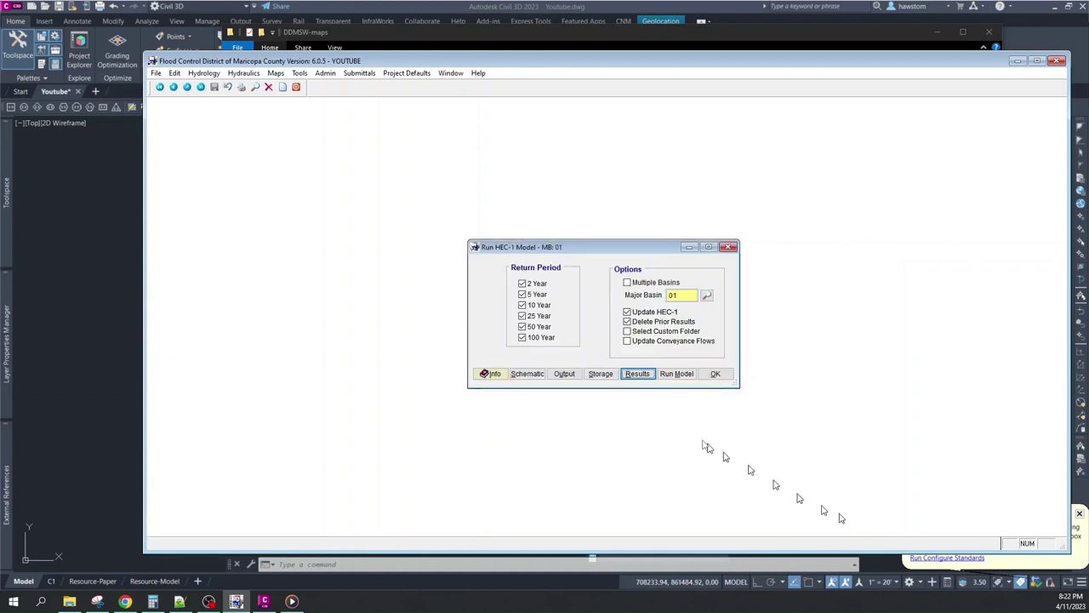
click(563, 375)
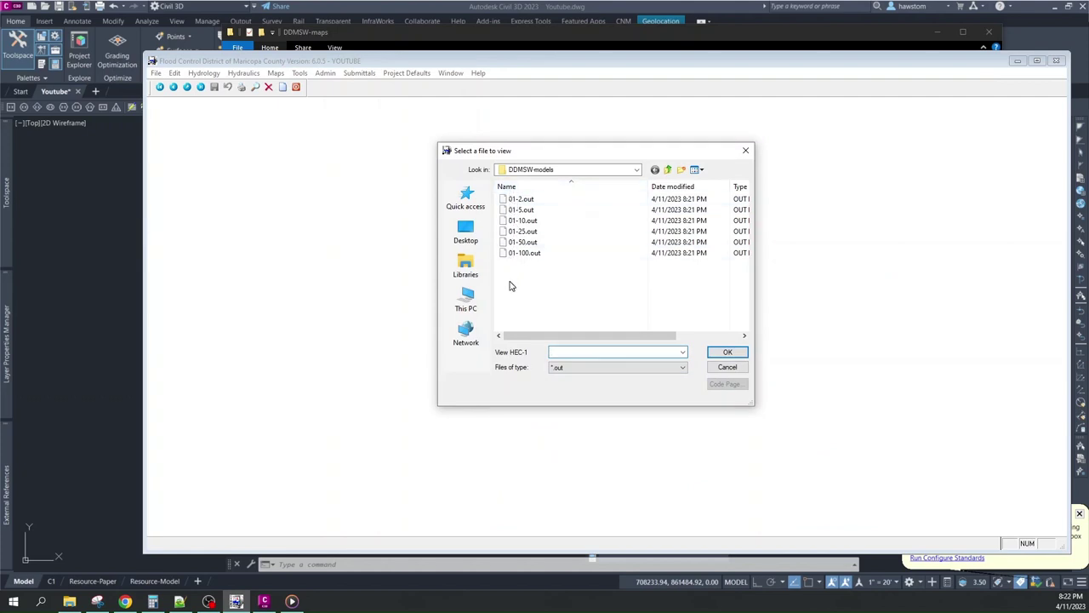
click(727, 371)
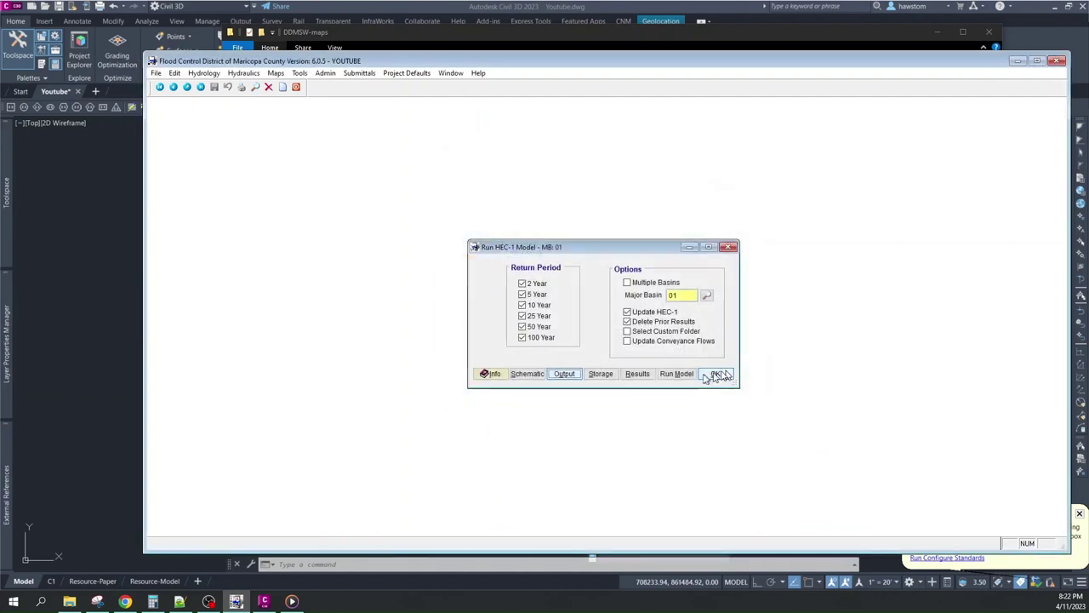
click(716, 374)
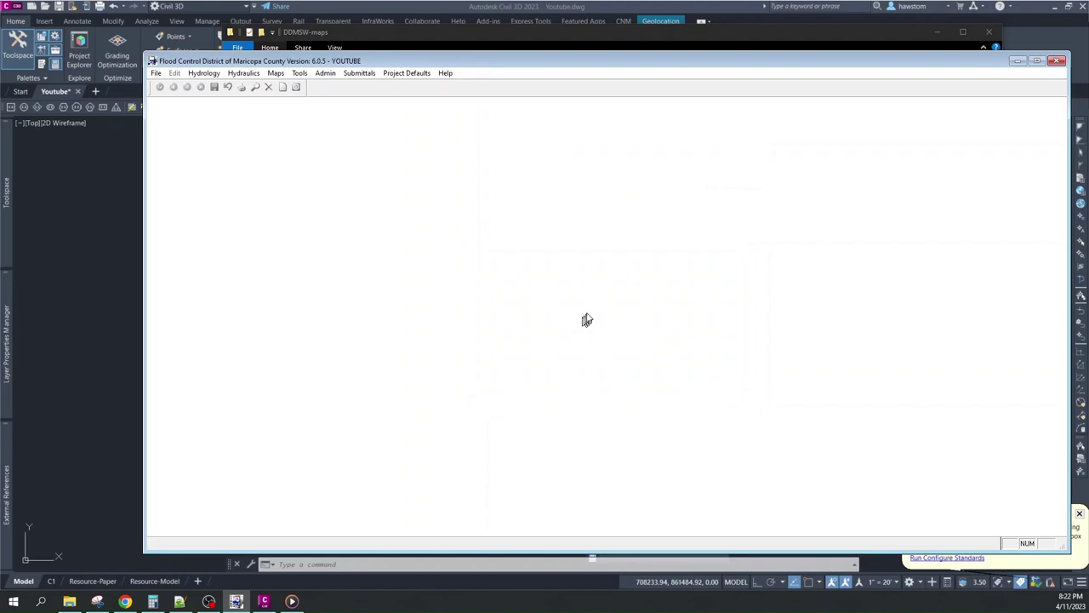